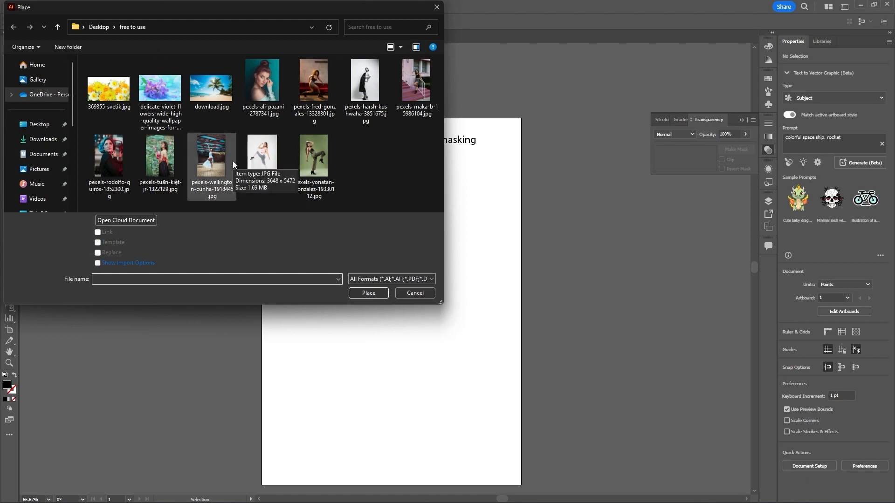
Step: Place the photo pexels-ali-pazani-2787341.jpg into the document at full size
{"action": "left_click", "coordinate": [266, 95]}
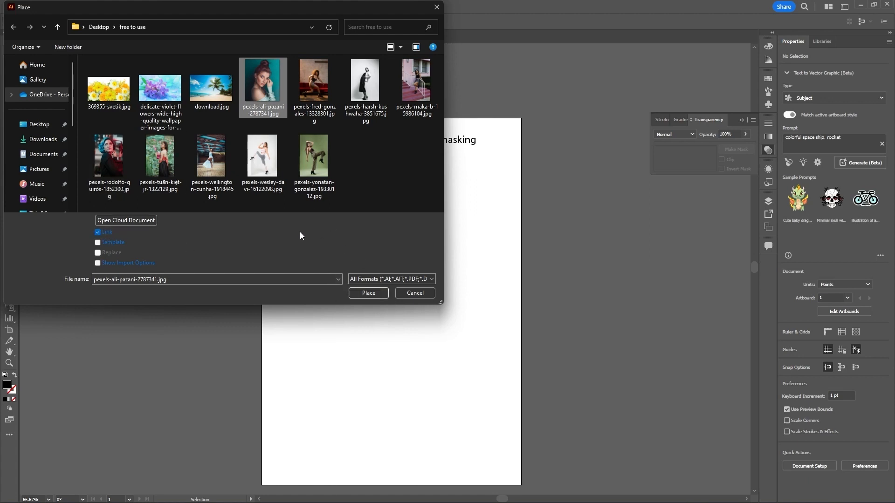
{"action": "left_click", "coordinate": [371, 292]}
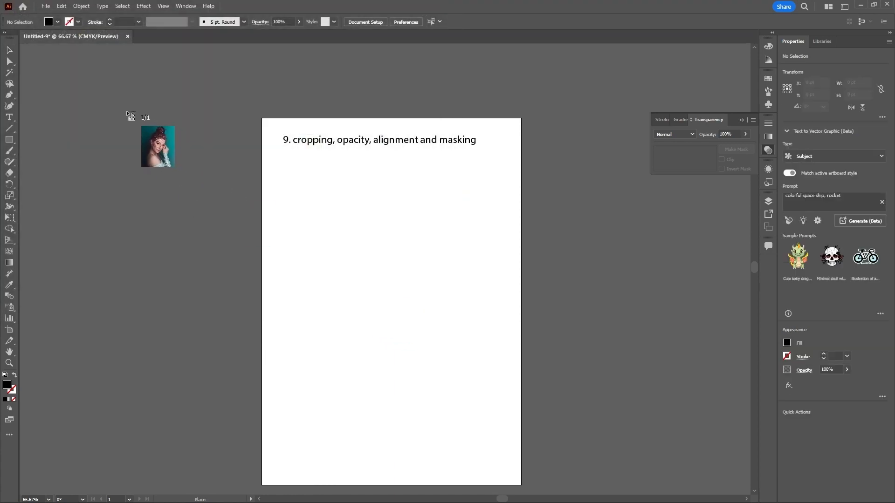
{"action": "left_click", "coordinate": [100, 81]}
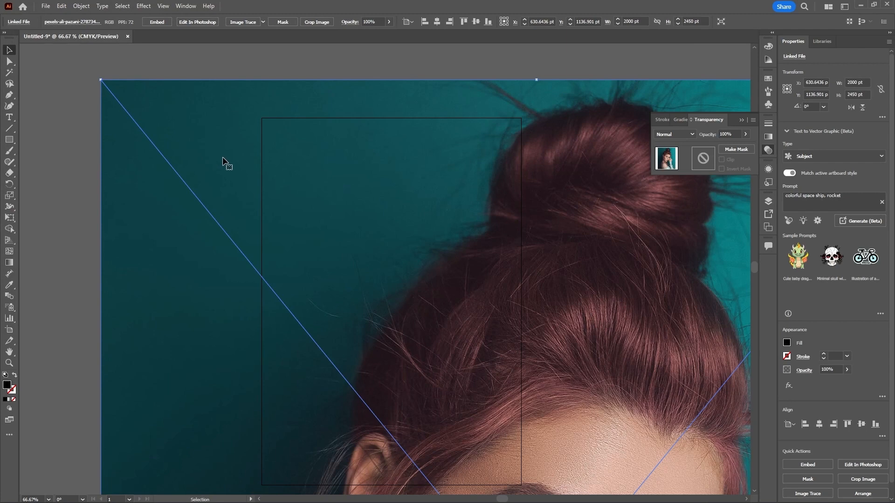
Step: Scale the placed photo down to about 410 × 502 pt and position it on the artboard below the title
{"action": "scroll", "coordinate": [226, 161], "scroll_direction": "down", "scroll_amount": 2}
{"action": "scroll", "coordinate": [226, 160], "scroll_direction": "down", "scroll_amount": 1}
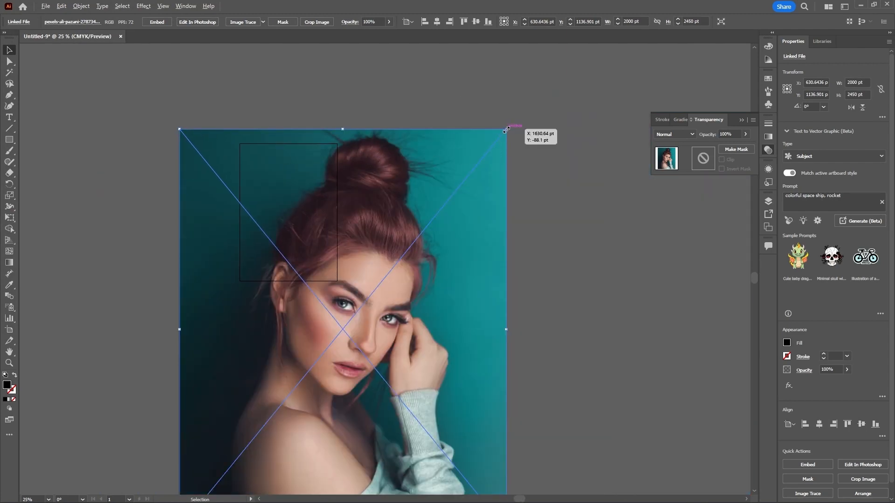
{"action": "left_click_drag", "start_coordinate": [507, 129], "coordinate": [309, 176]}
{"action": "left_click_drag", "start_coordinate": [342, 281], "coordinate": [326, 245]}
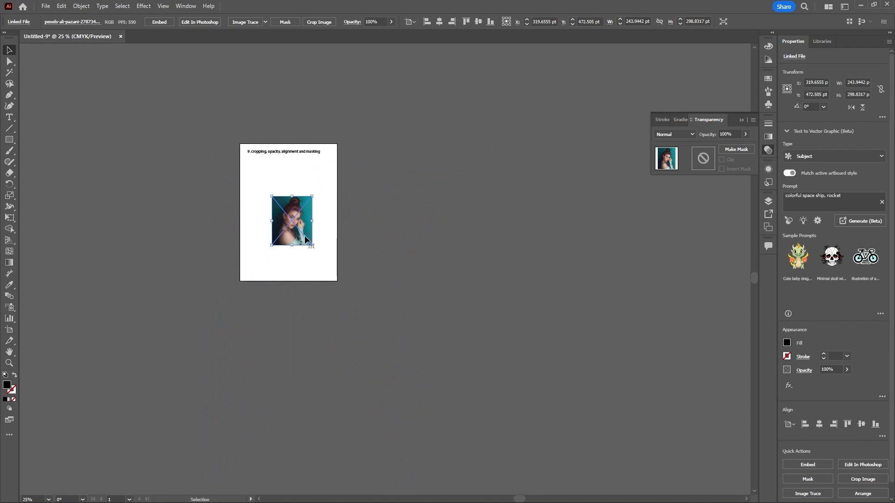
{"action": "scroll", "coordinate": [297, 229], "scroll_direction": "up", "scroll_amount": 3}
{"action": "scroll", "coordinate": [348, 260], "scroll_direction": "down", "scroll_amount": 1}
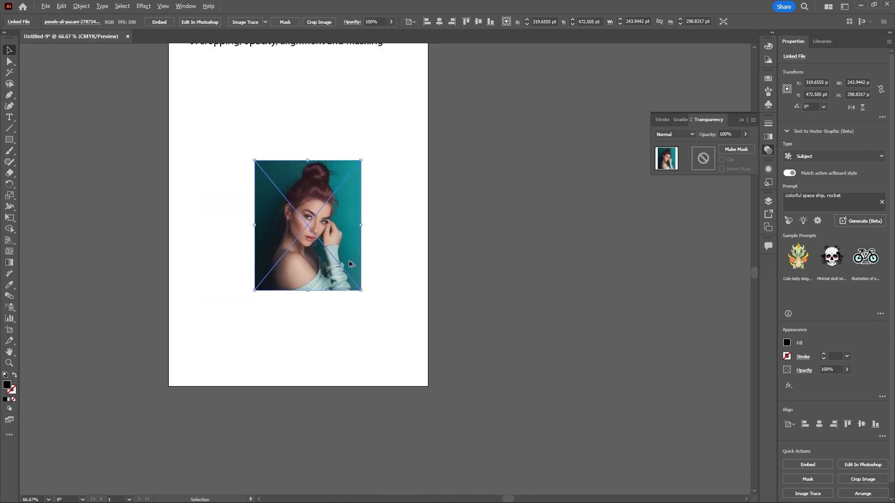
{"action": "left_click_drag", "start_coordinate": [360, 289], "coordinate": [398, 335]}
{"action": "scroll", "coordinate": [411, 329], "scroll_direction": "down", "scroll_amount": 1}
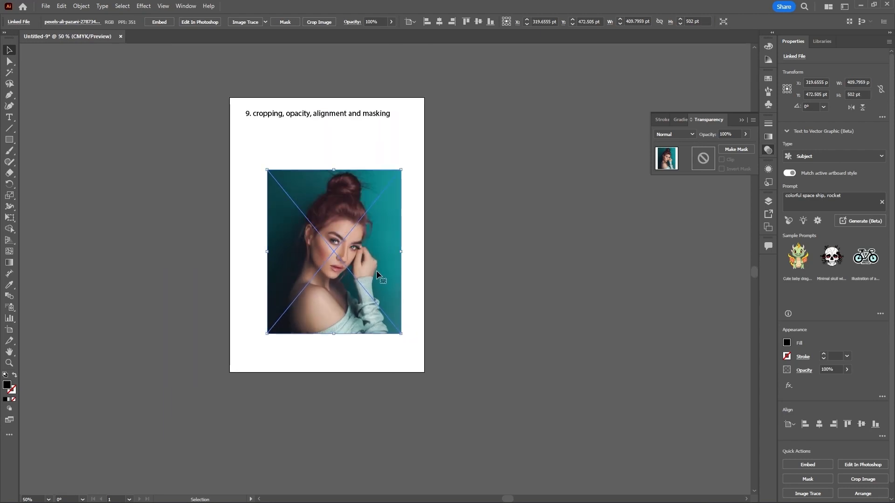
{"action": "left_click_drag", "start_coordinate": [376, 269], "coordinate": [370, 252]}
{"action": "left_click", "coordinate": [457, 233]}
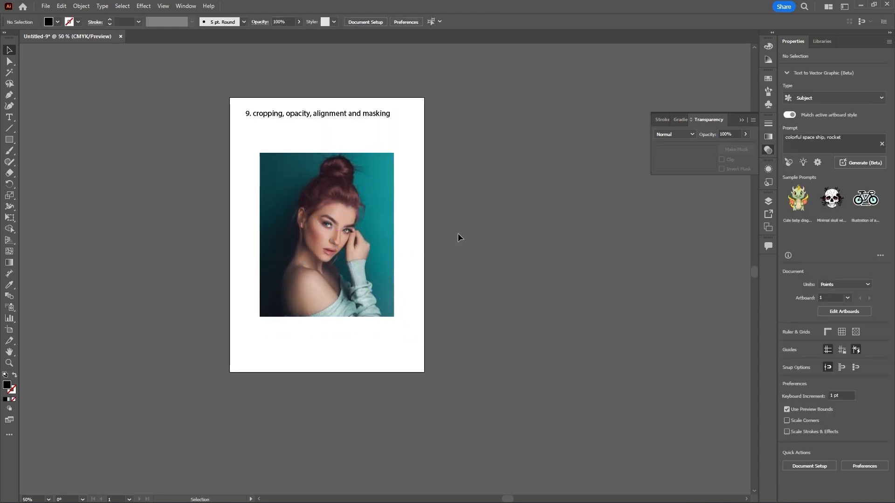
{"action": "left_click", "coordinate": [379, 224]}
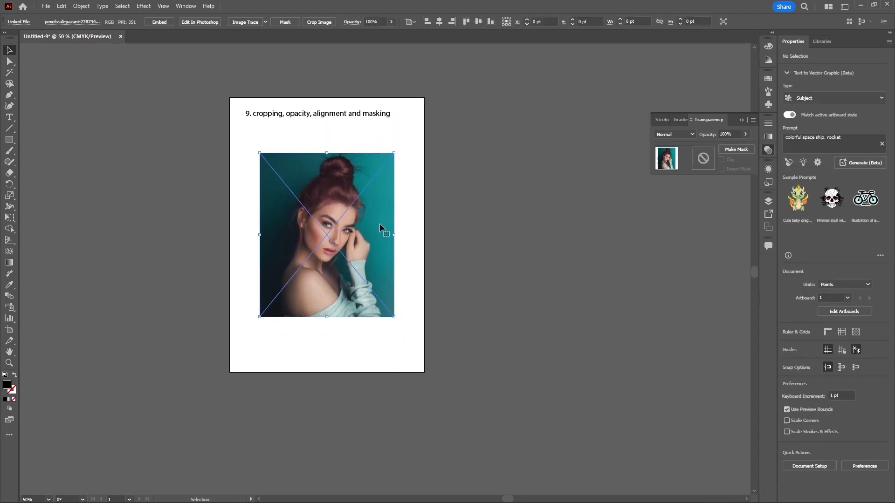
{"action": "left_click", "coordinate": [514, 188]}
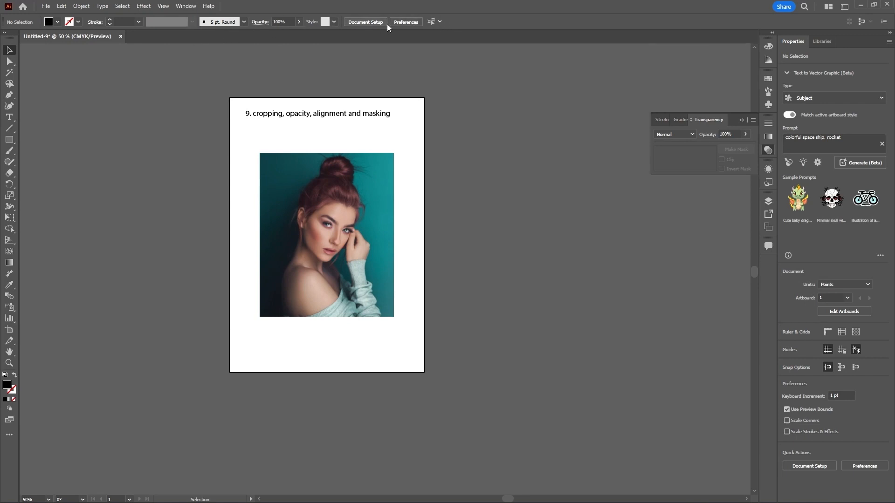
Step: Crop the photo with Crop Image, tightening the crop box around the woman's head and shoulders, and apply it
{"action": "left_click", "coordinate": [379, 184]}
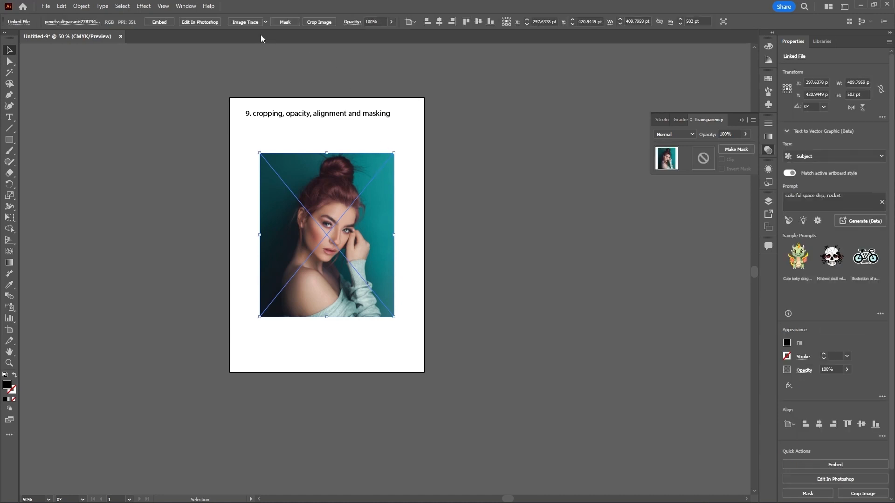
{"action": "left_click", "coordinate": [323, 22]}
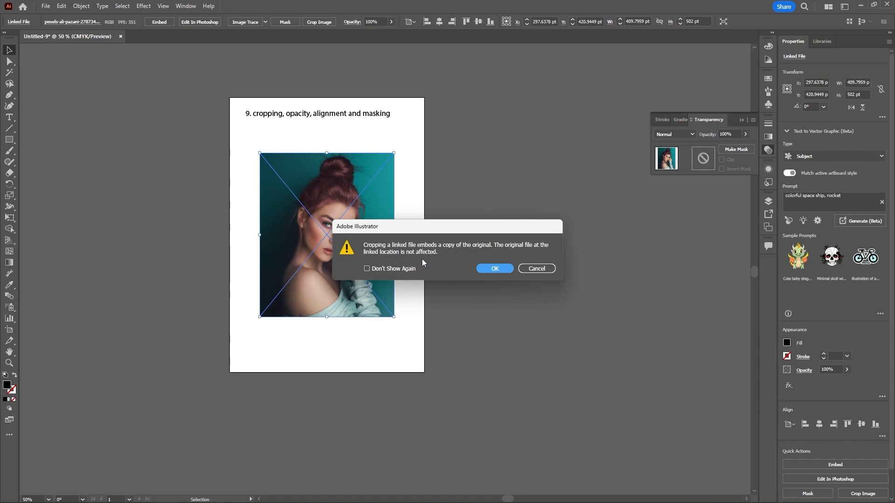
{"action": "left_click", "coordinate": [488, 269]}
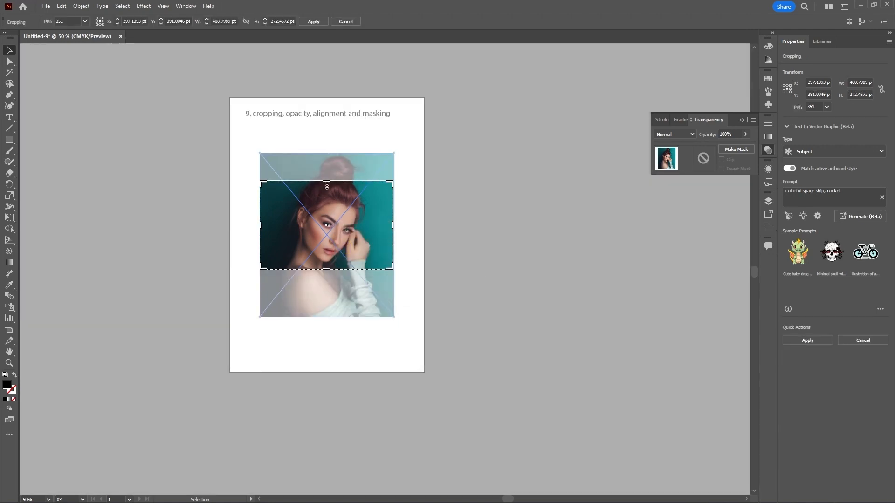
{"action": "left_click_drag", "start_coordinate": [327, 184], "coordinate": [328, 166]}
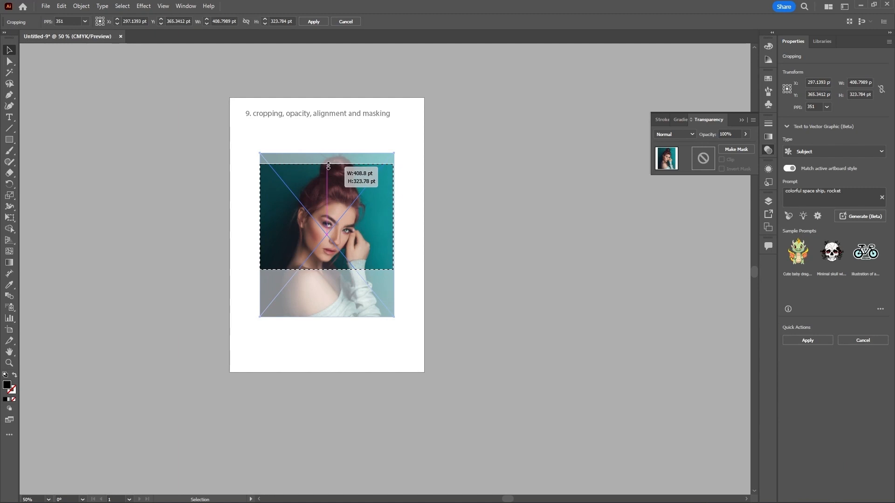
{"action": "left_click_drag", "start_coordinate": [324, 269], "coordinate": [325, 299]}
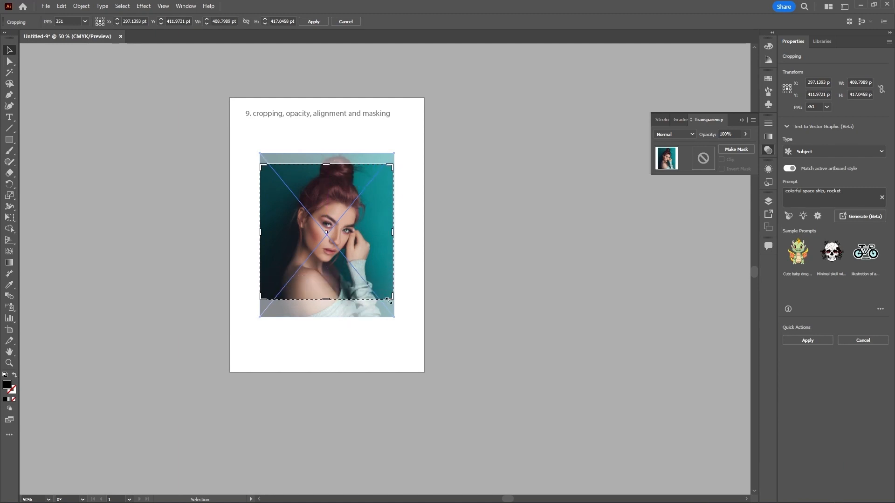
{"action": "left_click_drag", "start_coordinate": [389, 300], "coordinate": [379, 284]}
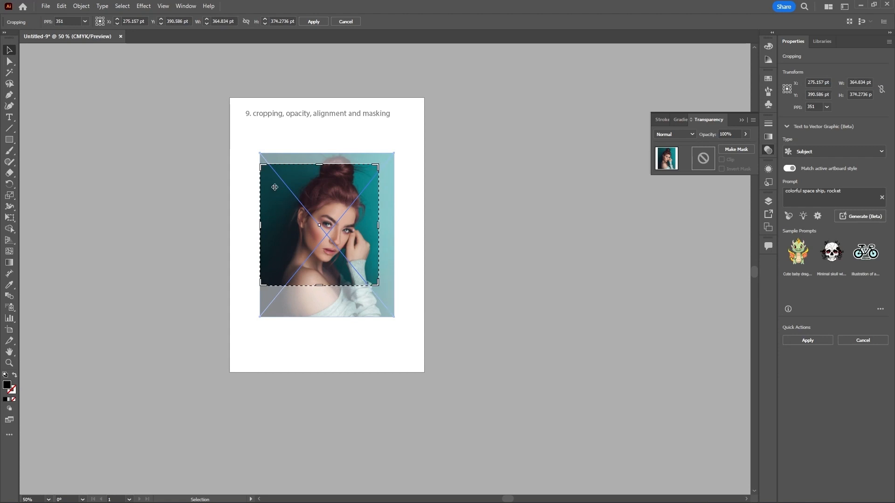
{"action": "left_click_drag", "start_coordinate": [261, 166], "coordinate": [272, 170]}
{"action": "left_click_drag", "start_coordinate": [343, 213], "coordinate": [344, 202]}
{"action": "left_click_drag", "start_coordinate": [351, 238], "coordinate": [351, 234]}
{"action": "left_click_drag", "start_coordinate": [324, 271], "coordinate": [323, 286]}
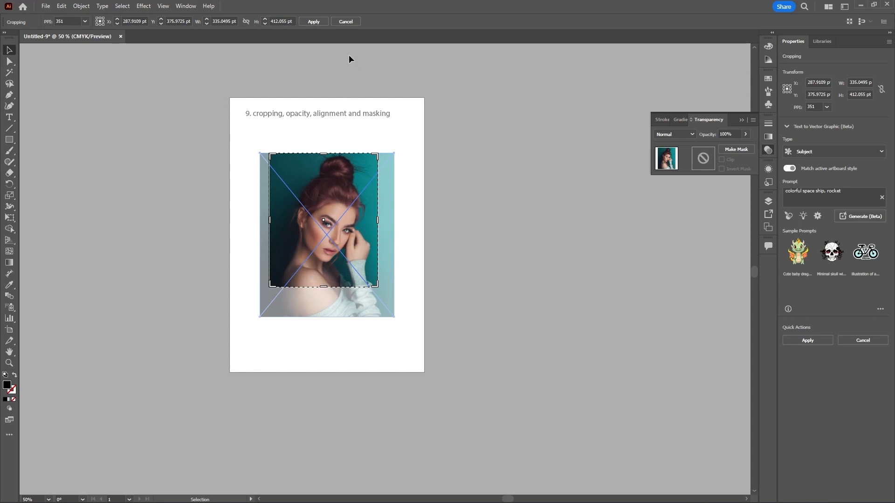
{"action": "left_click", "coordinate": [315, 21]}
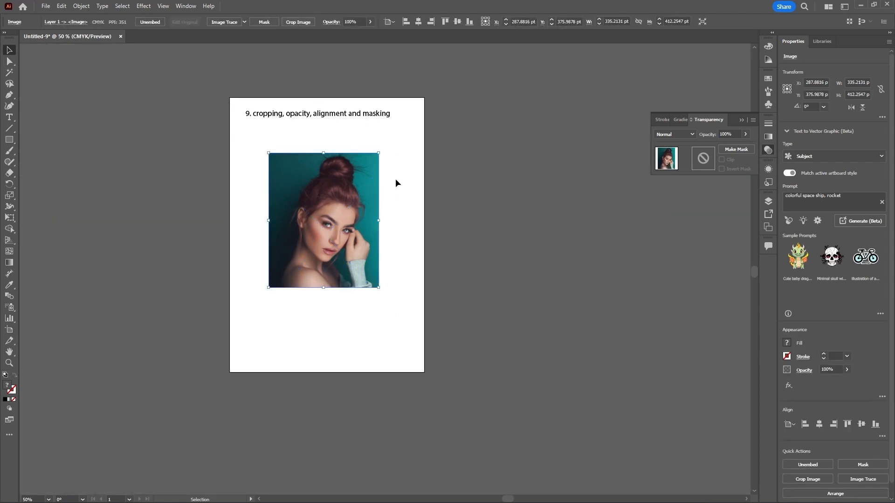
Step: Undo the crop on the photo
{"action": "left_click", "coordinate": [358, 187]}
{"action": "left_click", "coordinate": [428, 163]}
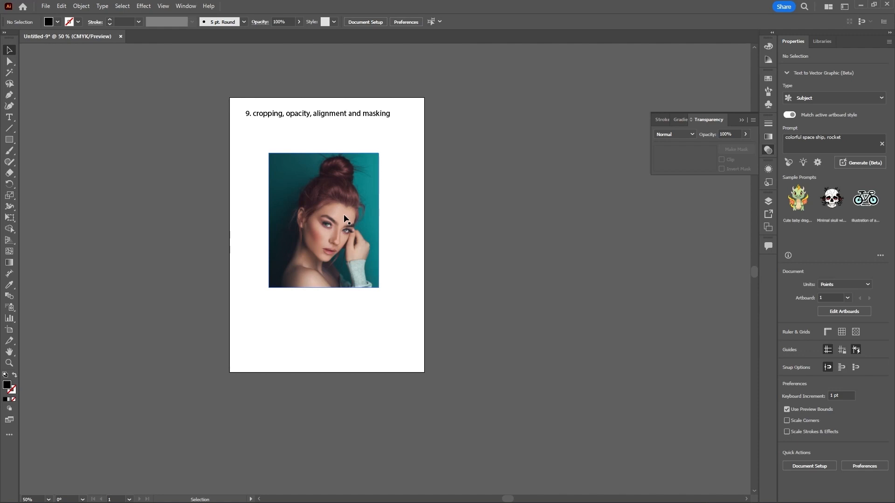
{"action": "key", "text": "ctrl"}
{"action": "key", "text": "ctrl+z"}
{"action": "left_click", "coordinate": [420, 220]}
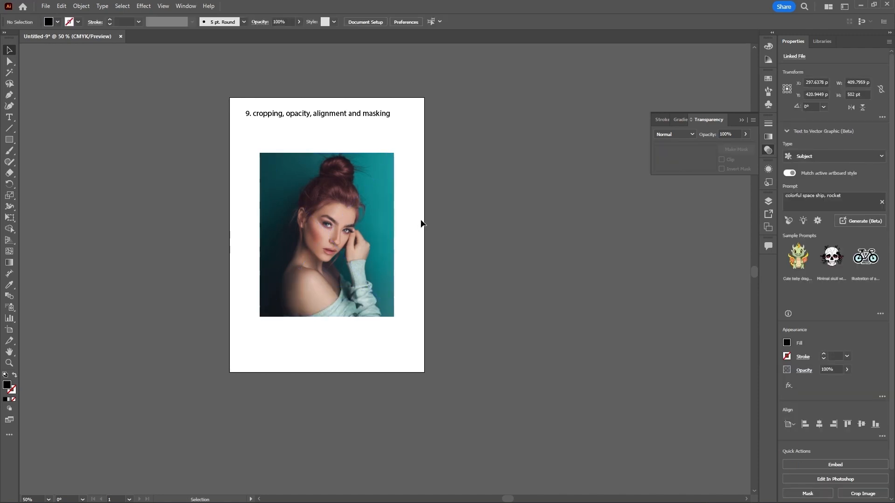
Step: Move the photo off the artboard and back, placing it slightly further right
{"action": "left_click", "coordinate": [363, 213]}
{"action": "left_click_drag", "start_coordinate": [356, 214], "coordinate": [636, 332]}
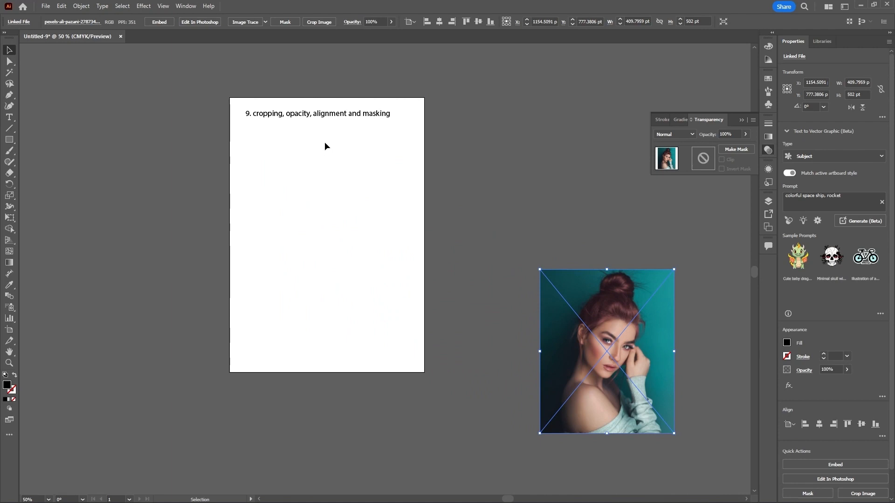
{"action": "left_click_drag", "start_coordinate": [617, 300], "coordinate": [343, 184]}
Step: Draw a square about 257 pt wide beside the artboard and give it a pink fill
{"action": "left_click", "coordinate": [12, 140]}
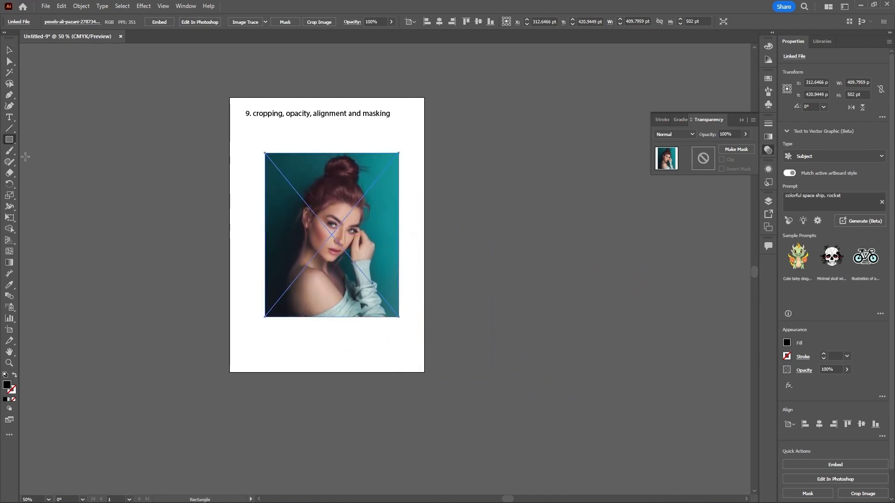
{"action": "left_click_drag", "start_coordinate": [121, 189], "coordinate": [205, 273]}
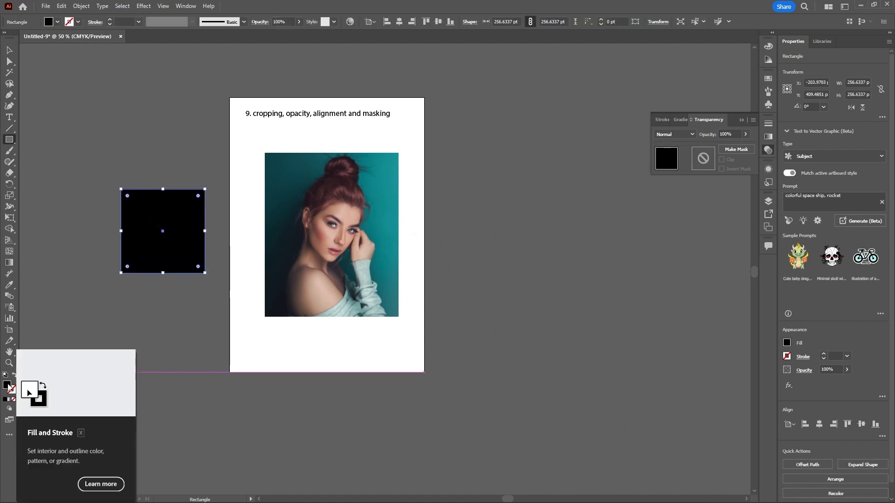
{"action": "double_click", "coordinate": [7, 385]}
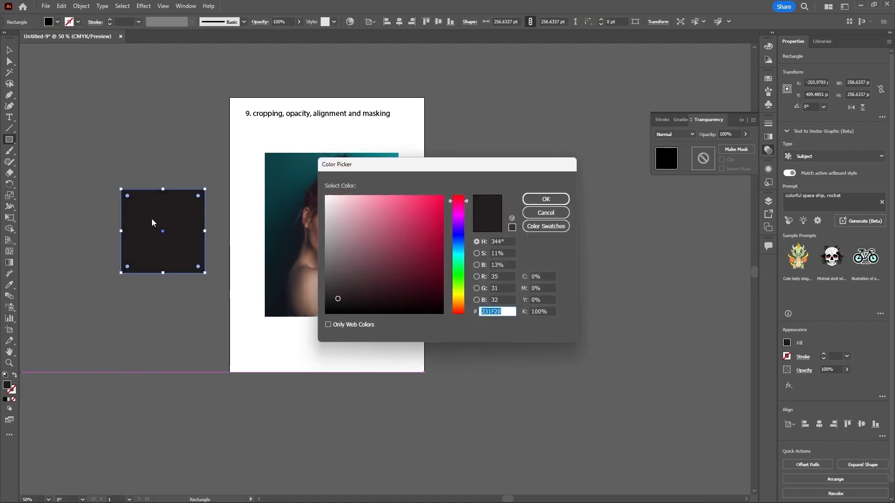
{"action": "left_click_drag", "start_coordinate": [436, 208], "coordinate": [436, 199]}
{"action": "left_click", "coordinate": [541, 201]}
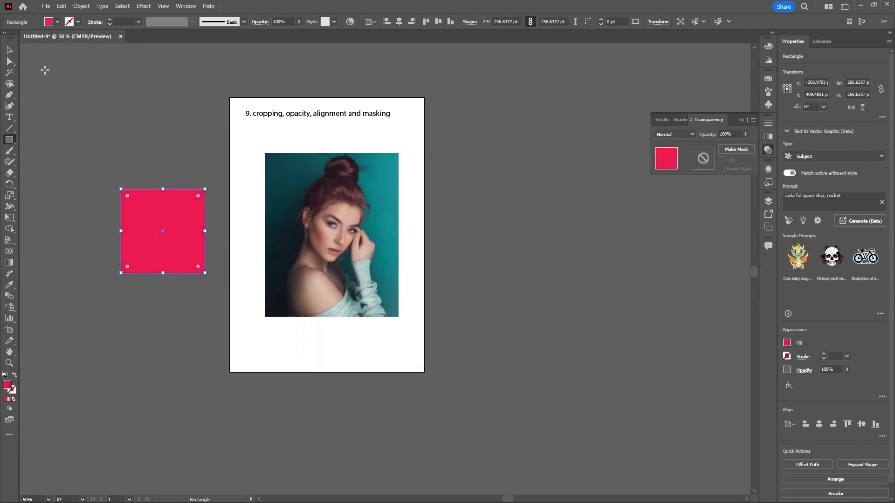
Step: Move the pink square so it overlaps the photo's upper-left corner
{"action": "left_click", "coordinate": [9, 49]}
{"action": "left_click_drag", "start_coordinate": [171, 253], "coordinate": [286, 190]}
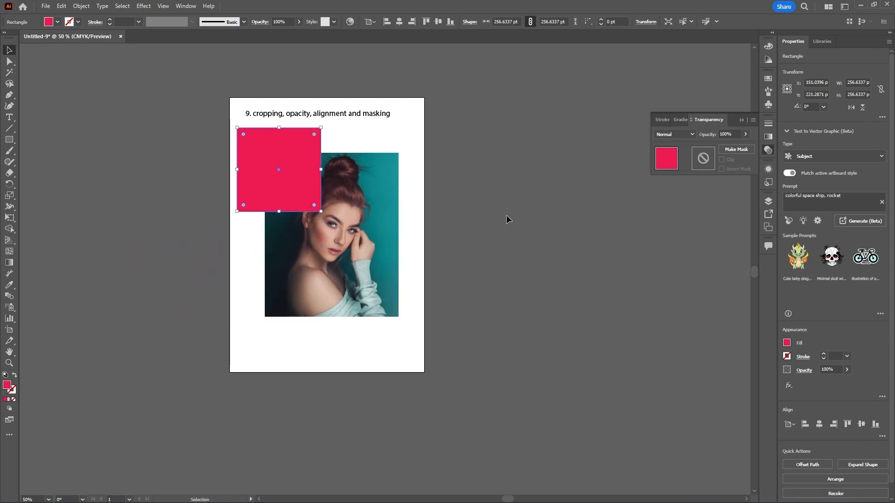
{"action": "left_click", "coordinate": [507, 192]}
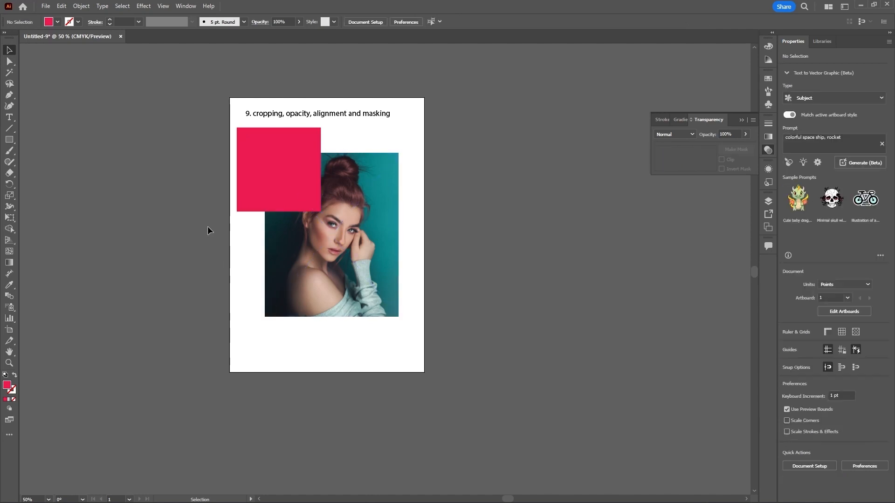
Step: Try the square's opacity slider, lowering it to 0% and returning it to 100%
{"action": "left_click", "coordinate": [258, 148]}
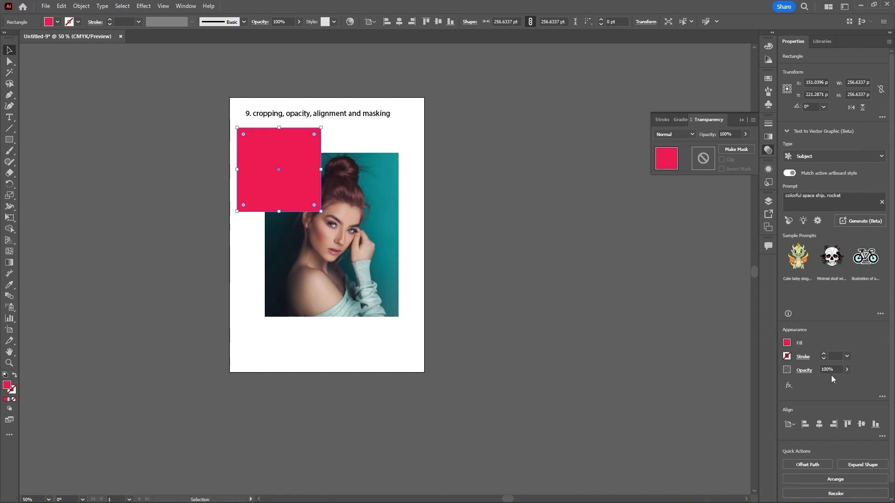
{"action": "left_click", "coordinate": [846, 370]}
{"action": "mouse_move", "coordinate": [846, 381]}
{"action": "left_mouse_down"}
{"action": "mouse_move", "coordinate": [826, 382]}
{"action": "mouse_move", "coordinate": [853, 382]}
{"action": "left_mouse_up"}
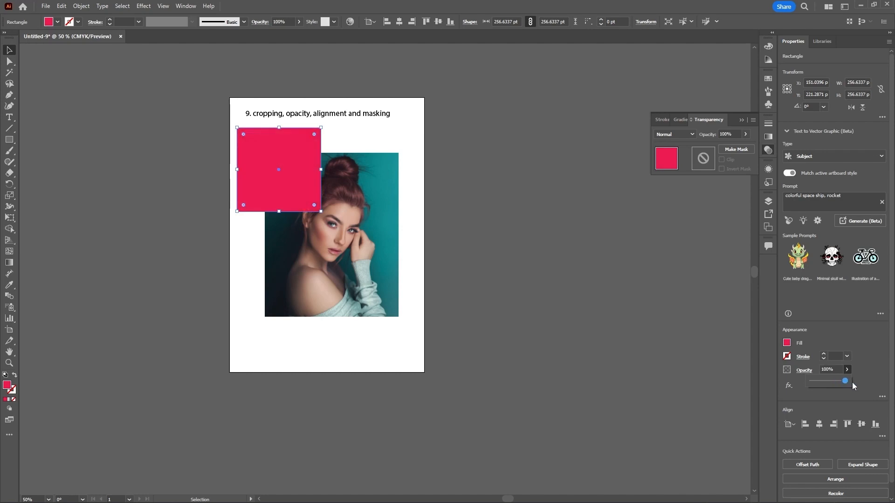
{"action": "left_click", "coordinate": [298, 22]}
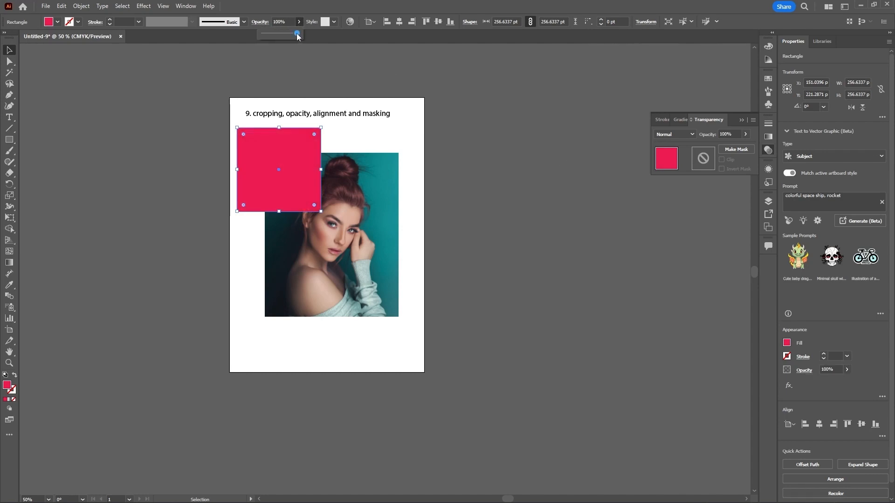
{"action": "left_click_drag", "start_coordinate": [297, 35], "coordinate": [263, 36]}
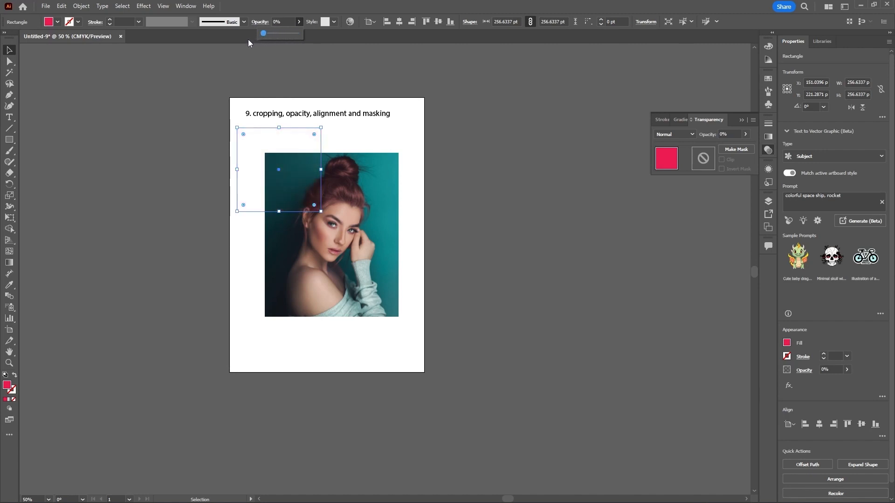
{"action": "left_click_drag", "start_coordinate": [264, 35], "coordinate": [306, 37]}
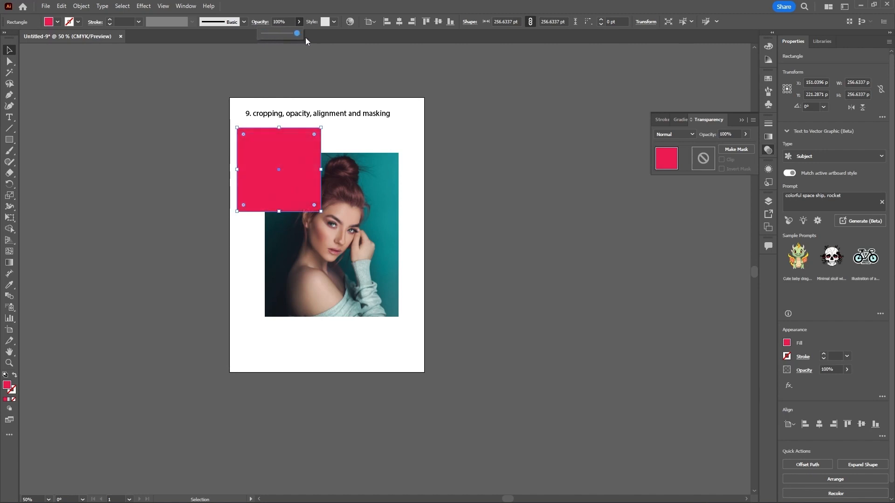
{"action": "left_click", "coordinate": [340, 60]}
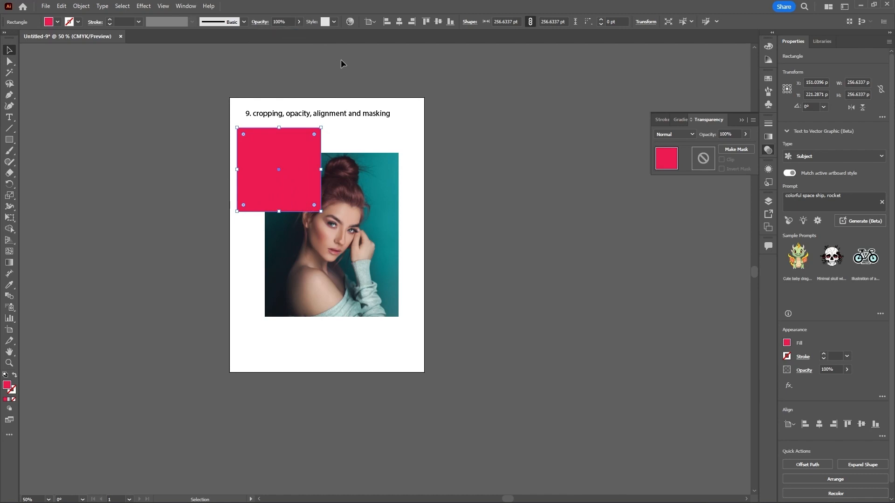
{"action": "left_click", "coordinate": [374, 214]}
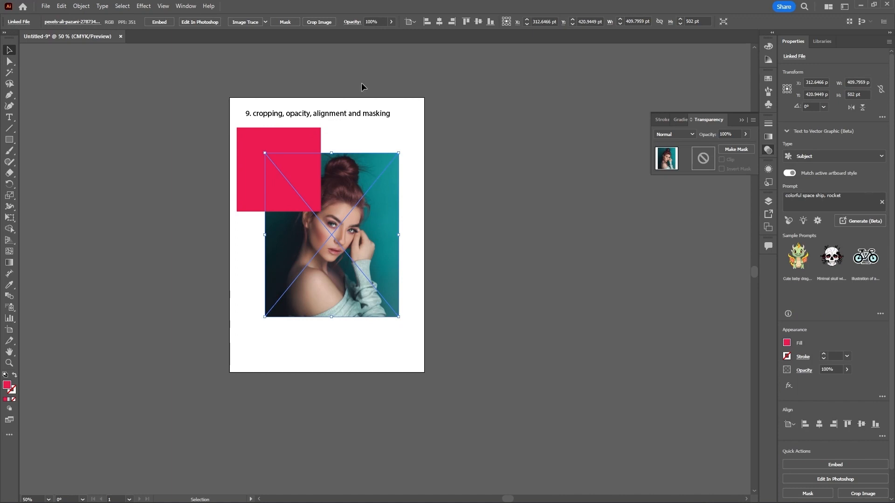
{"action": "left_click", "coordinate": [392, 21]}
{"action": "left_click_drag", "start_coordinate": [389, 33], "coordinate": [425, 55]}
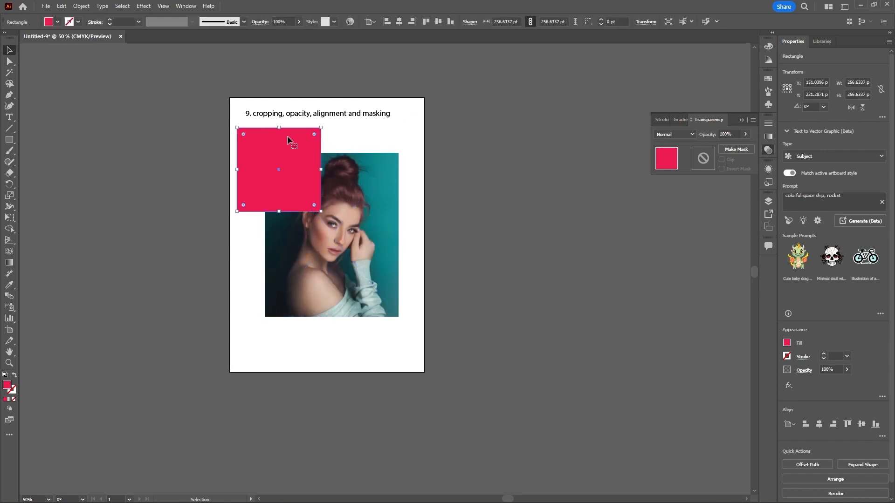
{"action": "left_click", "coordinate": [371, 210]}
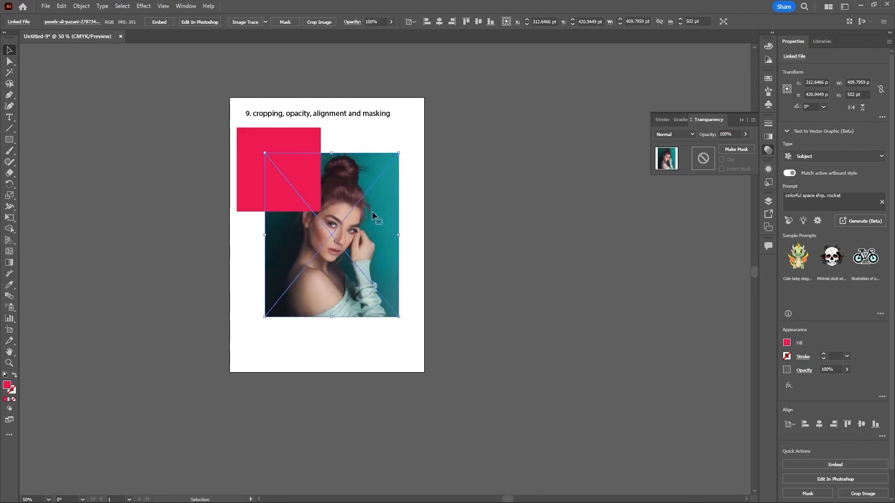
Step: Enlarge the pink square to about 331 × 346 pt so it covers more of the photo's upper-left area
{"action": "left_click", "coordinate": [317, 209]}
{"action": "left_click_drag", "start_coordinate": [321, 212], "coordinate": [345, 241]}
{"action": "left_click", "coordinate": [462, 259]}
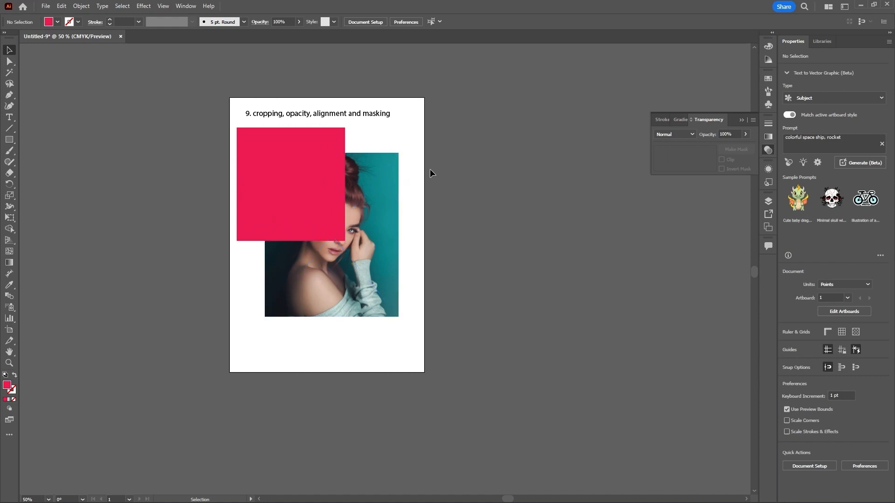
Step: Bring the photo in front of the square, then undo that change
{"action": "left_click", "coordinate": [253, 139]}
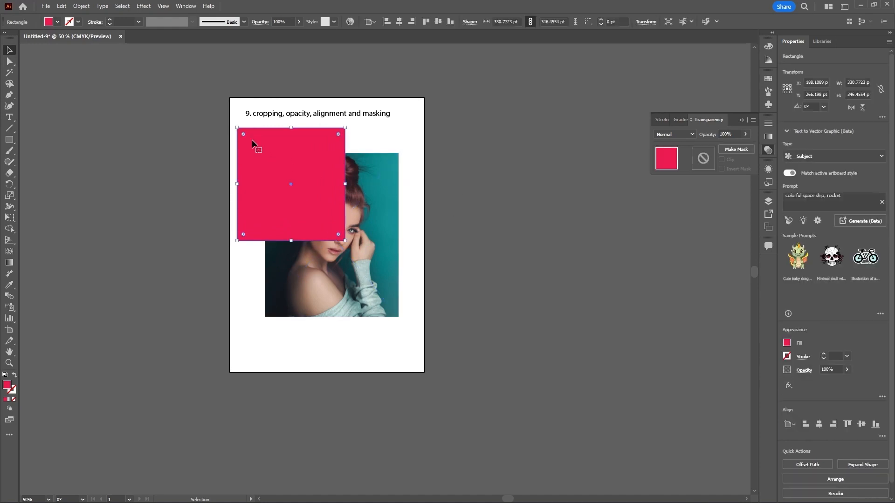
{"action": "left_click", "coordinate": [387, 185]}
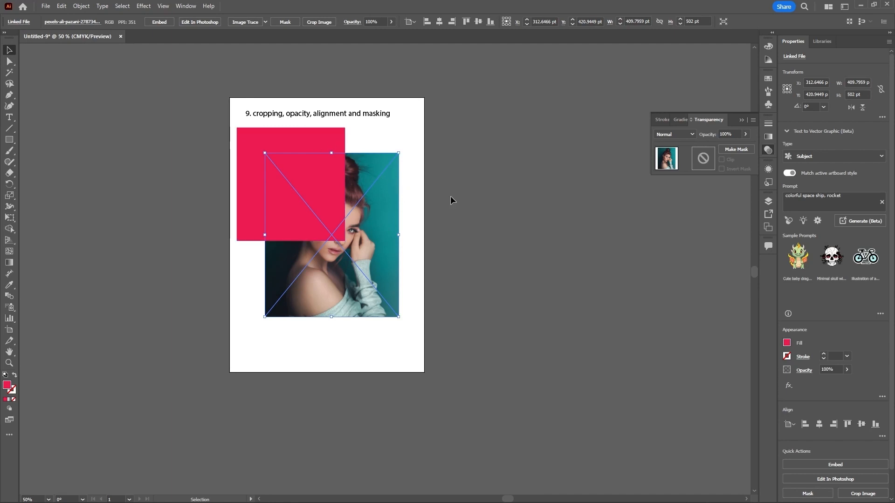
{"action": "left_click", "coordinate": [450, 195]}
{"action": "left_click", "coordinate": [389, 196]}
{"action": "right_click", "coordinate": [389, 191]}
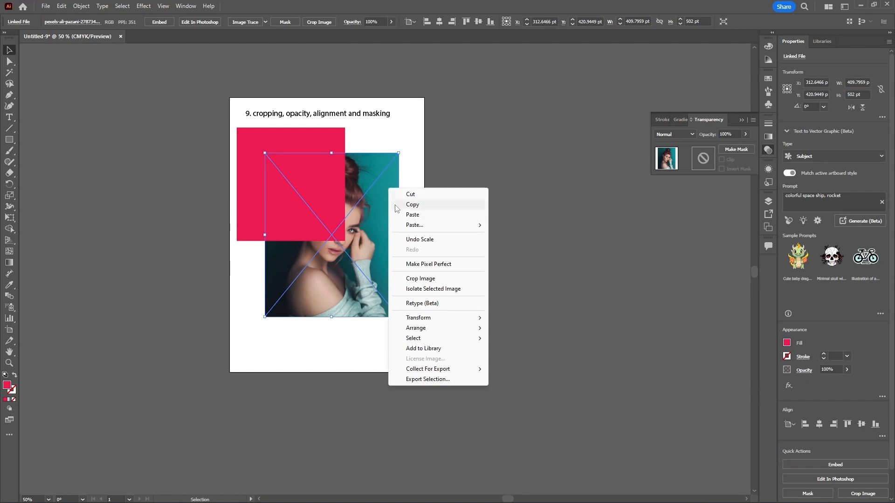
{"action": "mouse_move", "coordinate": [468, 330]}
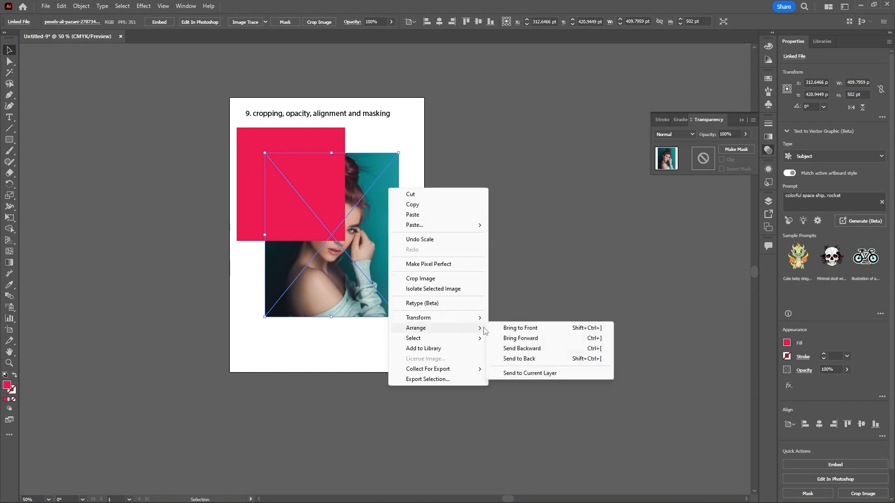
{"action": "left_click", "coordinate": [510, 329]}
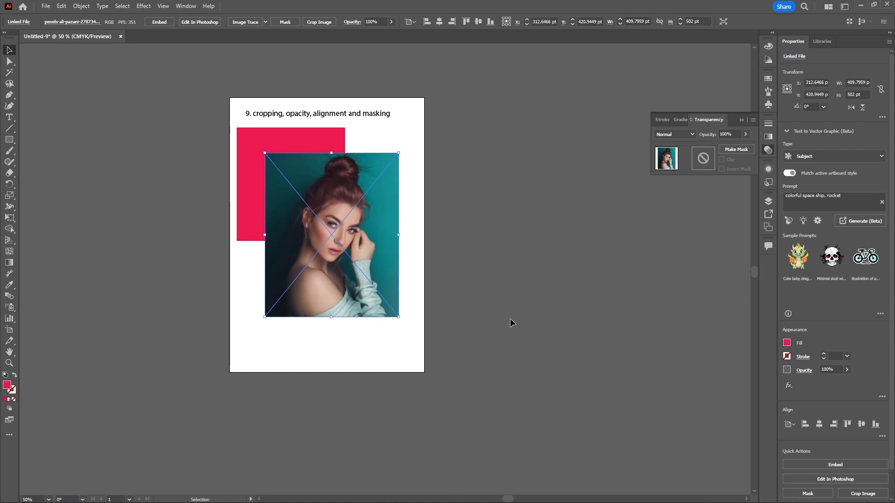
{"action": "key", "text": "ctrl+z"}
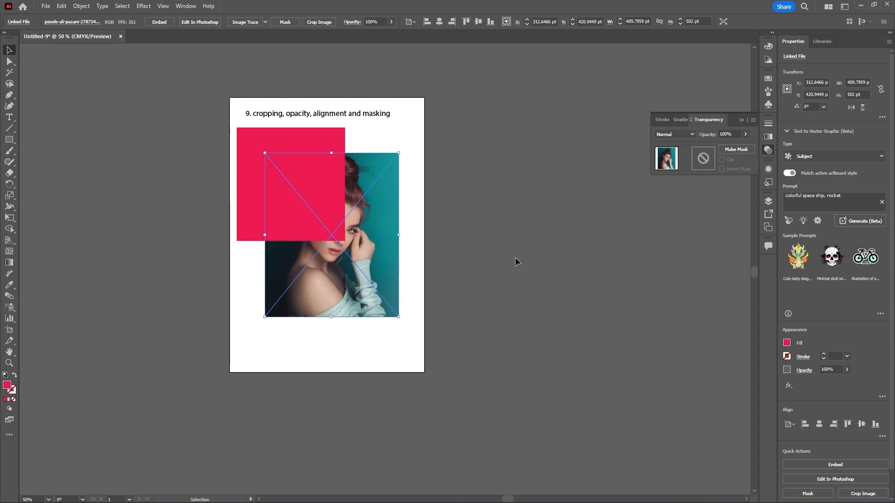
Step: Bring the photo to the front with the Arrange command so it sits above the pink square
{"action": "left_click", "coordinate": [87, 9]}
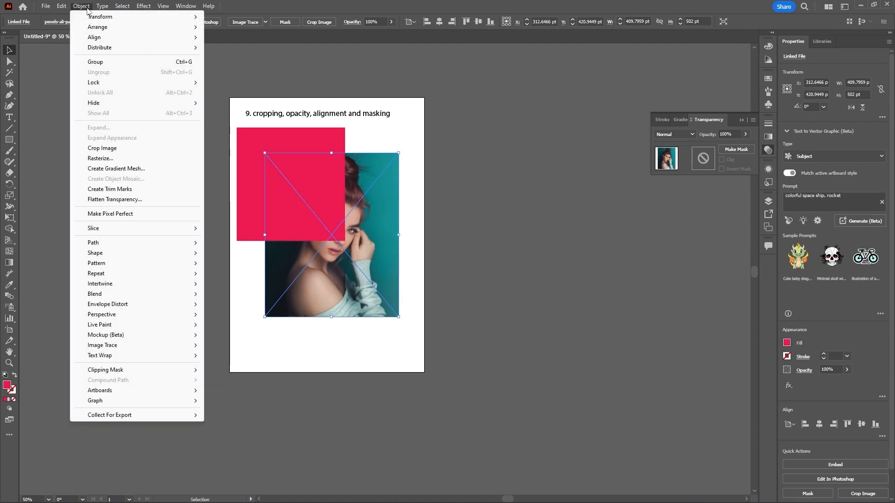
{"action": "mouse_move", "coordinate": [101, 28]}
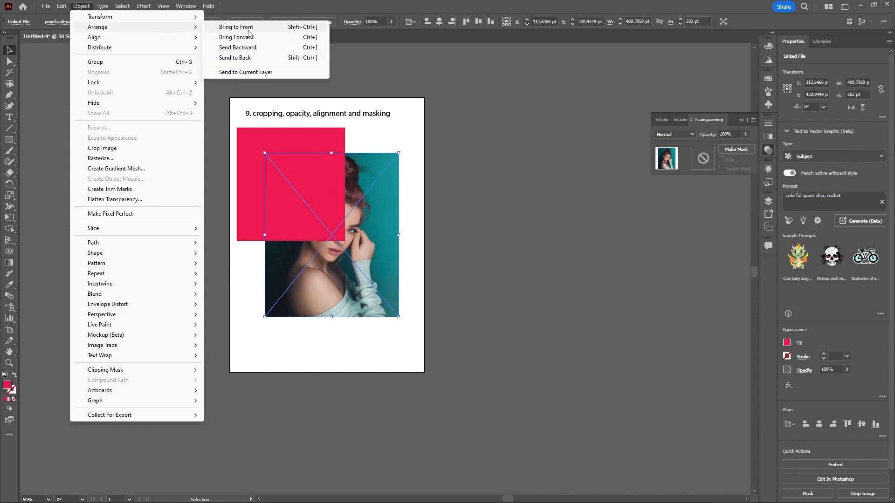
{"action": "left_click", "coordinate": [315, 28]}
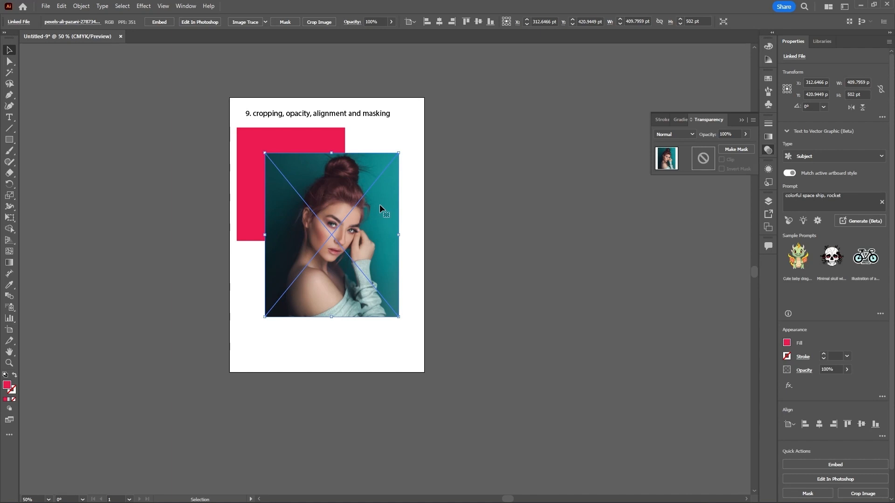
Step: Lower the photo's opacity to about 53% to show the square behind it, then restore it to 100%
{"action": "left_click", "coordinate": [391, 22]}
{"action": "left_click", "coordinate": [379, 34]}
{"action": "left_click_drag", "start_coordinate": [379, 33], "coordinate": [373, 33]}
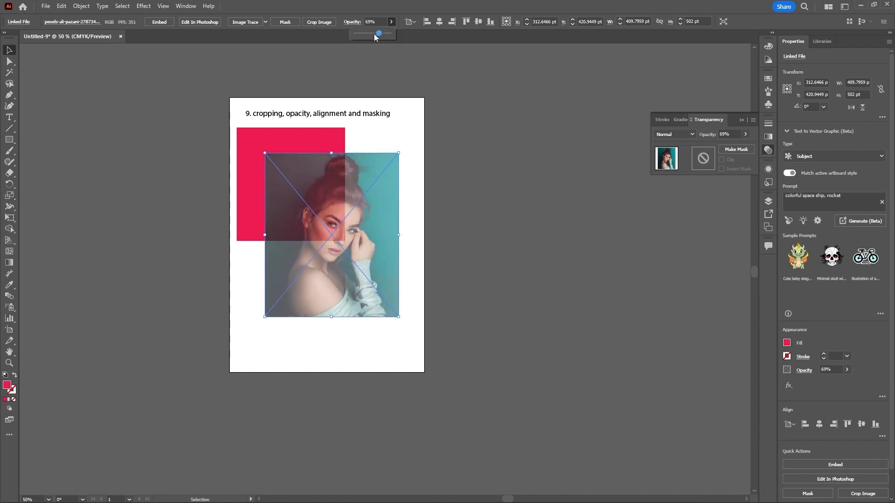
{"action": "left_click", "coordinate": [322, 144]}
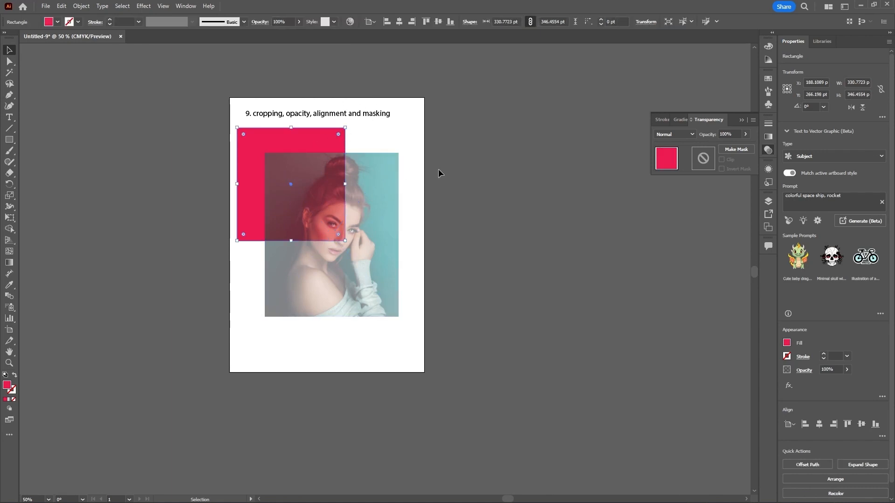
{"action": "left_click", "coordinate": [374, 175]}
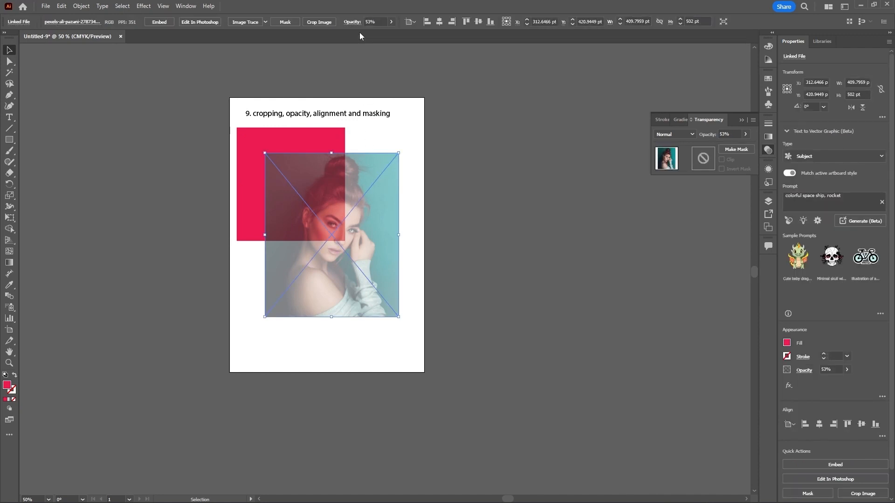
{"action": "left_click", "coordinate": [391, 22]}
{"action": "left_click_drag", "start_coordinate": [376, 34], "coordinate": [392, 40]}
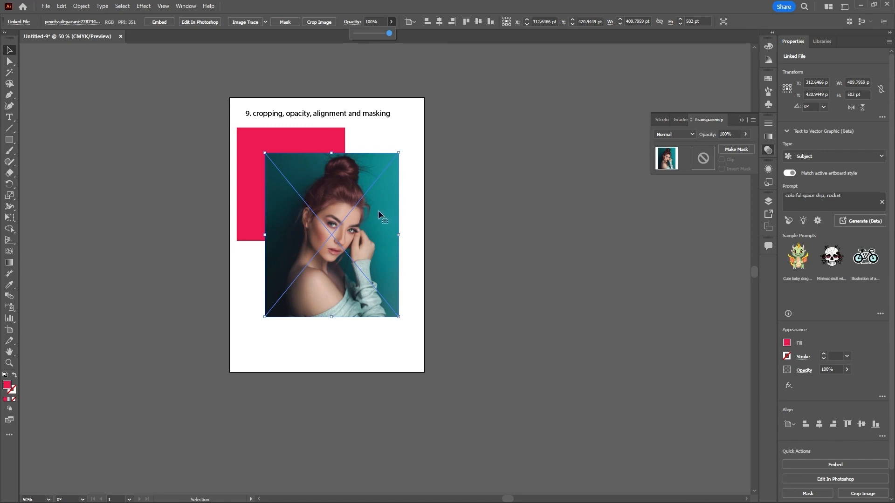
Step: Move the photo off the artboard to the right and shift the pink square down on the page
{"action": "left_click_drag", "start_coordinate": [378, 211], "coordinate": [605, 288]}
{"action": "left_click_drag", "start_coordinate": [311, 214], "coordinate": [309, 256]}
{"action": "left_click_drag", "start_coordinate": [516, 271], "coordinate": [593, 318]}
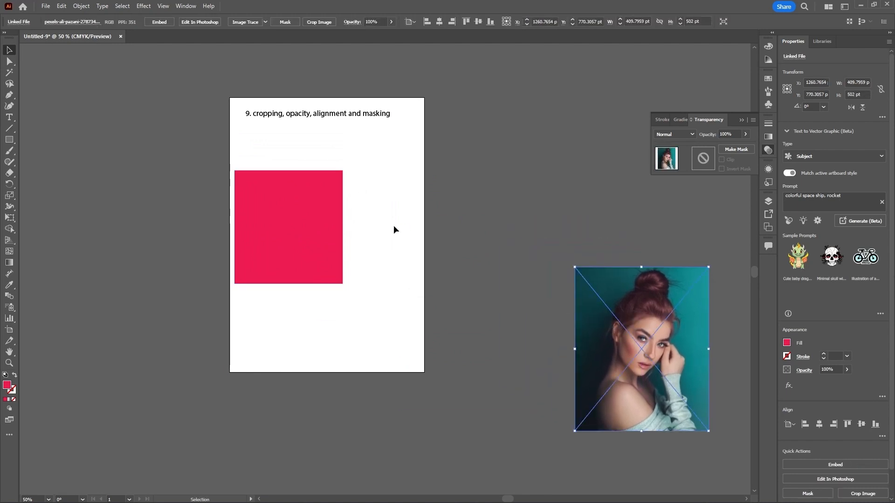
Step: Resize the pink square to about 135 × 141 pt and lay out five copies across the artboard
{"action": "left_click", "coordinate": [308, 210]}
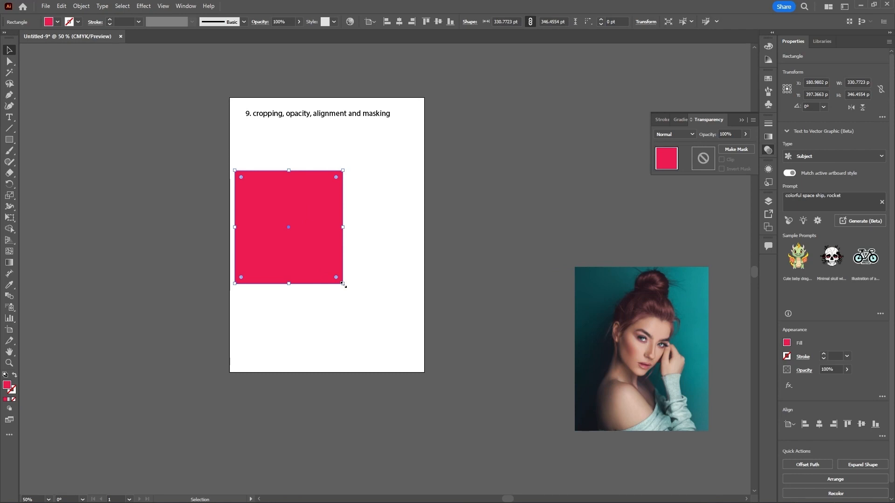
{"action": "left_click_drag", "start_coordinate": [343, 283], "coordinate": [308, 336]}
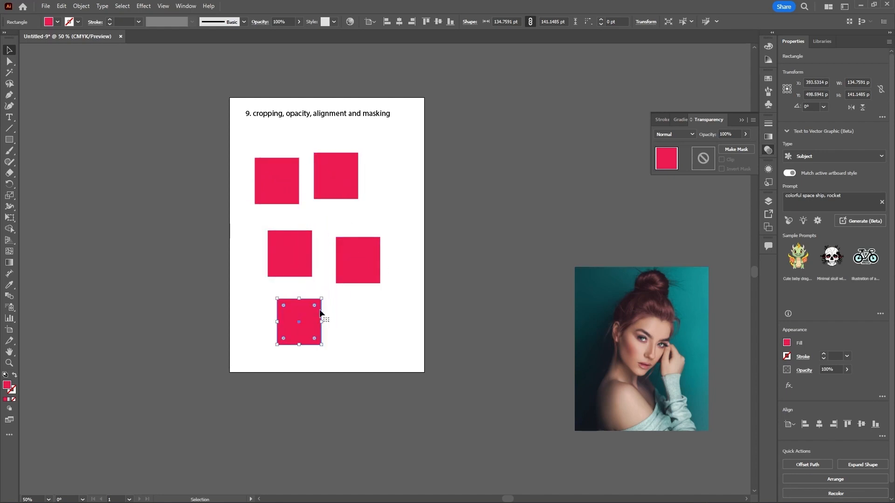
{"action": "left_click", "coordinate": [398, 189]}
Step: Fill the upper-right square orange and the middle-right square blue from the swatches
{"action": "left_click", "coordinate": [344, 186]}
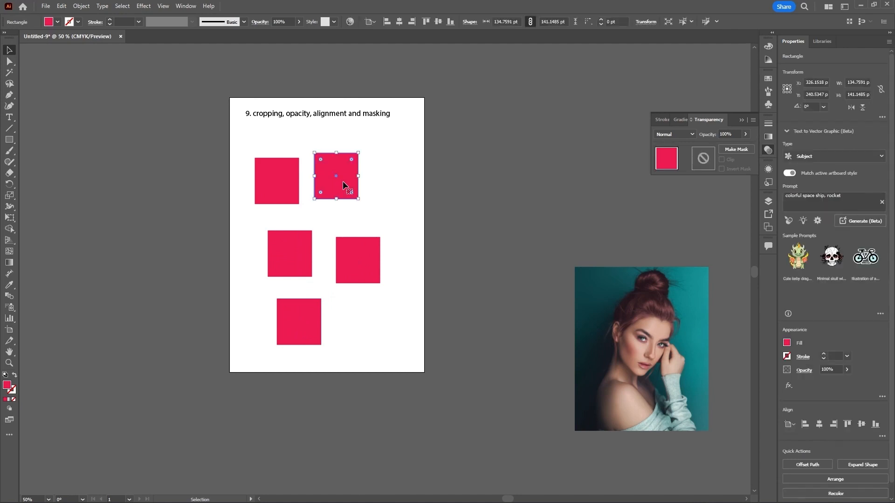
{"action": "left_click", "coordinate": [768, 79]}
{"action": "left_click", "coordinate": [737, 104]}
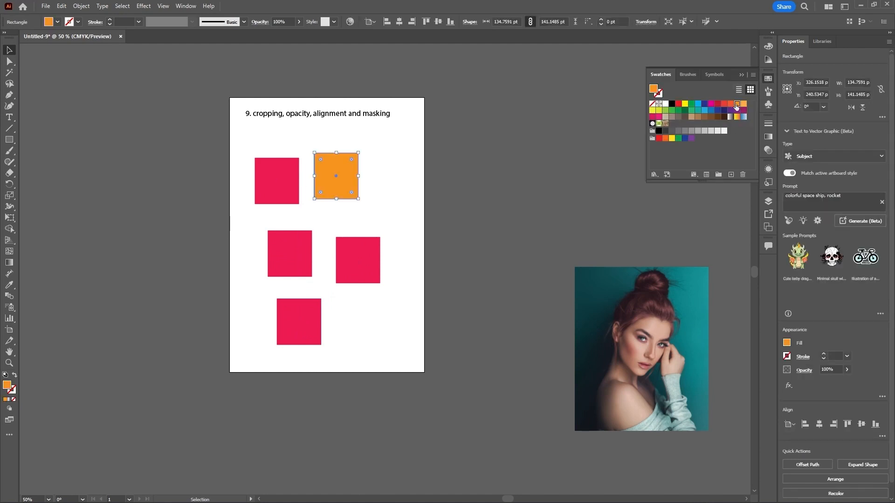
{"action": "left_click", "coordinate": [346, 272]}
{"action": "left_click", "coordinate": [705, 110]}
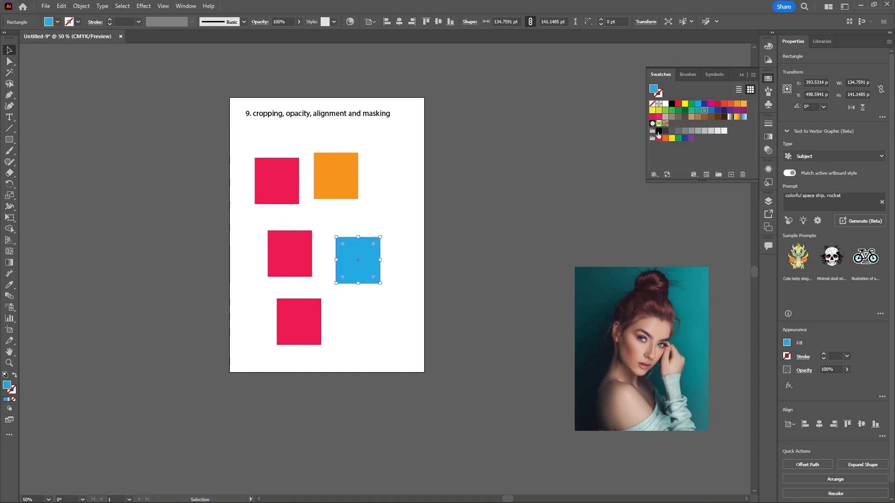
Step: Fill the middle-left square green and the bottom square with the yellow-to-red gradient swatch
{"action": "left_click", "coordinate": [303, 260]}
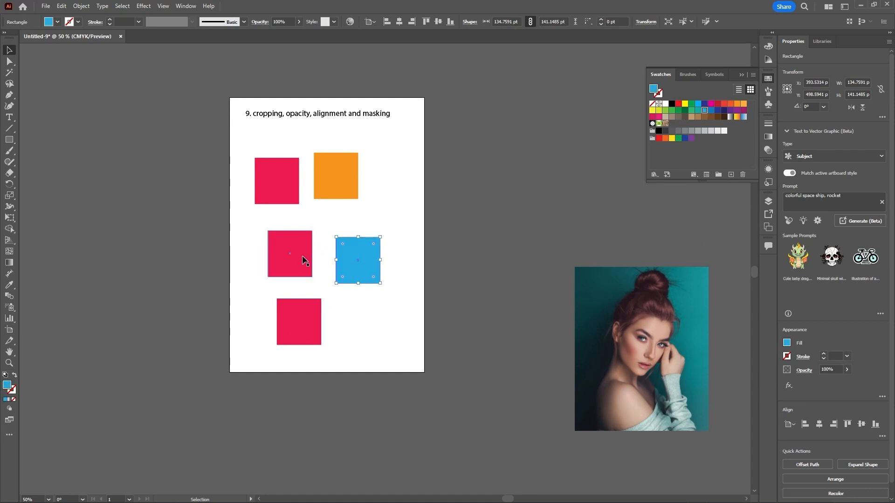
{"action": "left_click", "coordinate": [679, 110]}
{"action": "left_click_drag", "start_coordinate": [315, 328], "coordinate": [319, 328]}
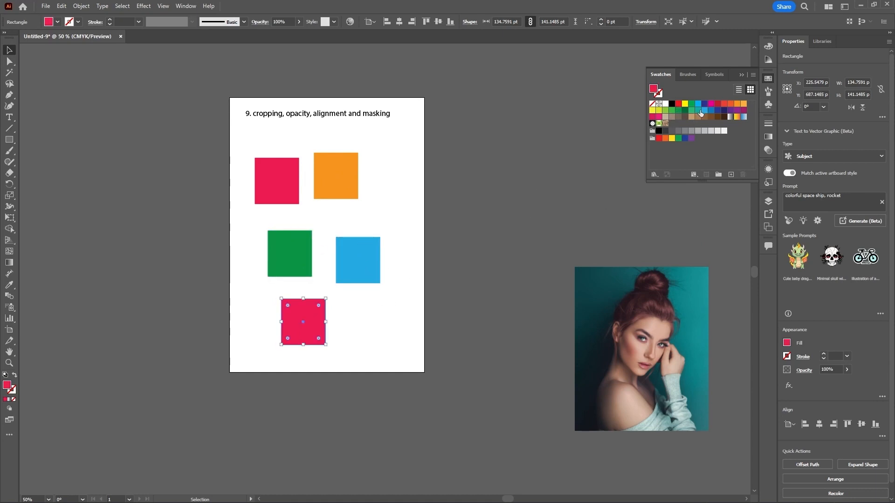
{"action": "left_click", "coordinate": [737, 117]}
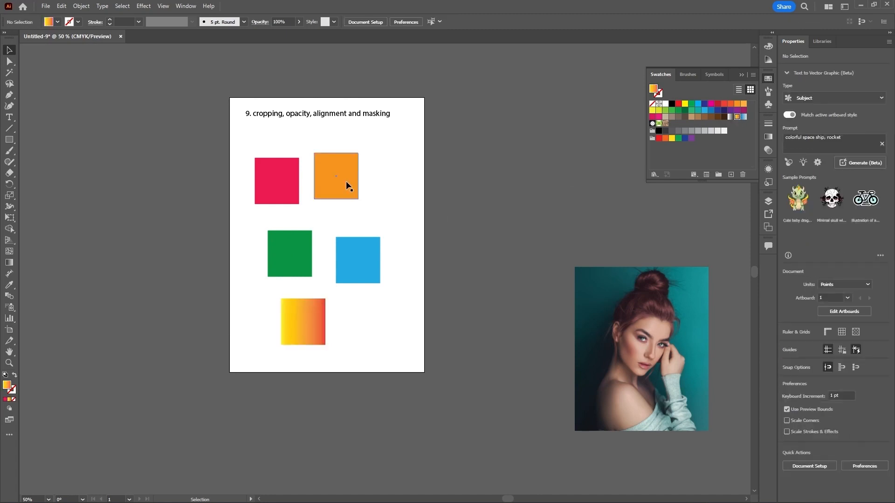
Step: Scatter the five squares irregularly, pushing the orange and pink ones past the artboard edges
{"action": "left_click_drag", "start_coordinate": [346, 181], "coordinate": [431, 173]}
{"action": "left_click_drag", "start_coordinate": [275, 184], "coordinate": [214, 210]}
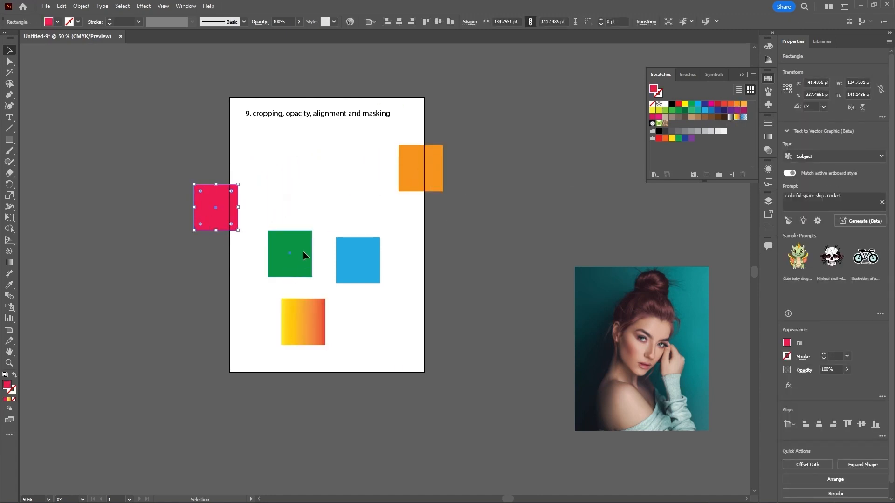
{"action": "left_click_drag", "start_coordinate": [303, 251], "coordinate": [310, 208]}
{"action": "left_click_drag", "start_coordinate": [305, 315], "coordinate": [264, 329]}
{"action": "left_click_drag", "start_coordinate": [299, 217], "coordinate": [294, 253]}
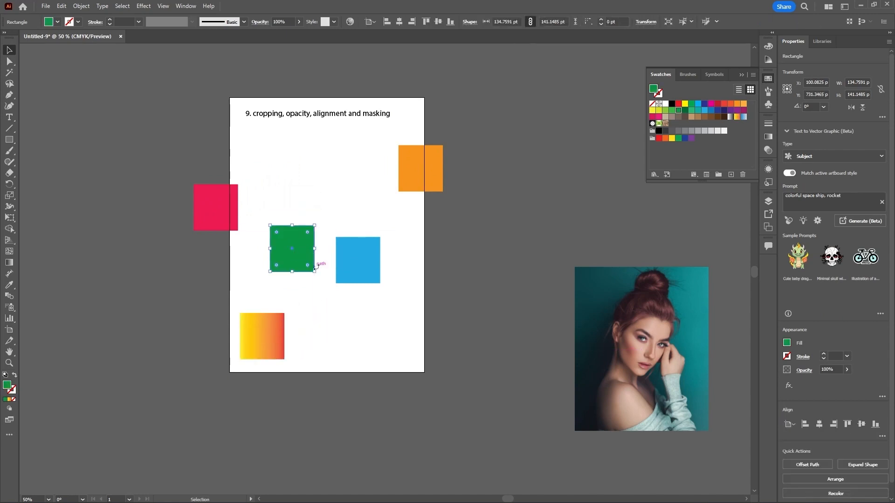
{"action": "left_click_drag", "start_coordinate": [356, 268], "coordinate": [377, 287]}
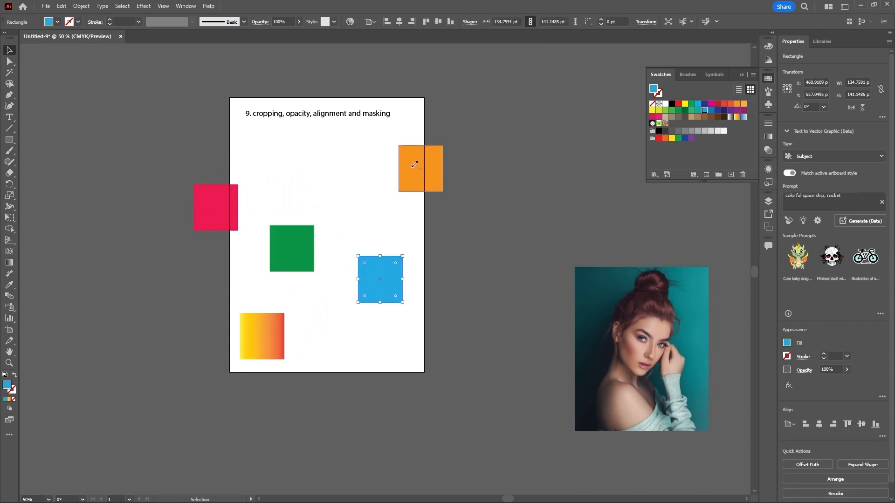
Step: Select all five squares together by adding each one to the selection in turn
{"action": "left_click", "coordinate": [68, 75]}
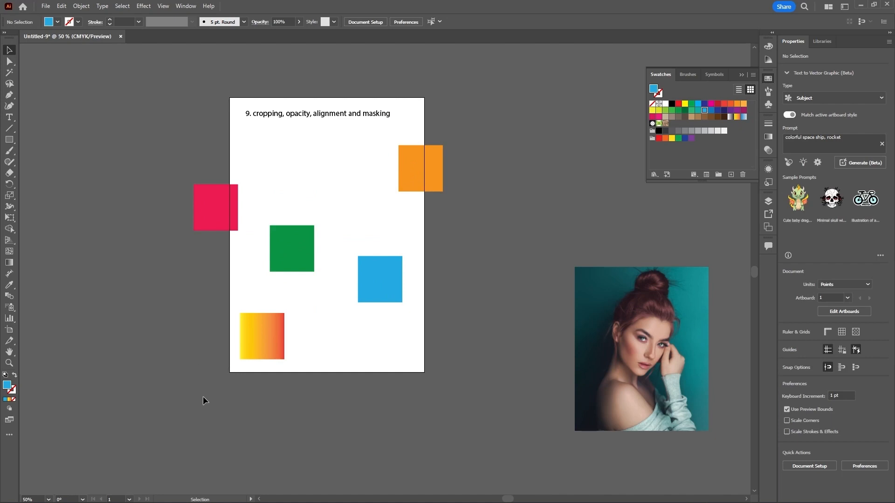
{"action": "left_click_drag", "start_coordinate": [192, 398], "coordinate": [455, 163]}
{"action": "left_click", "coordinate": [482, 165]}
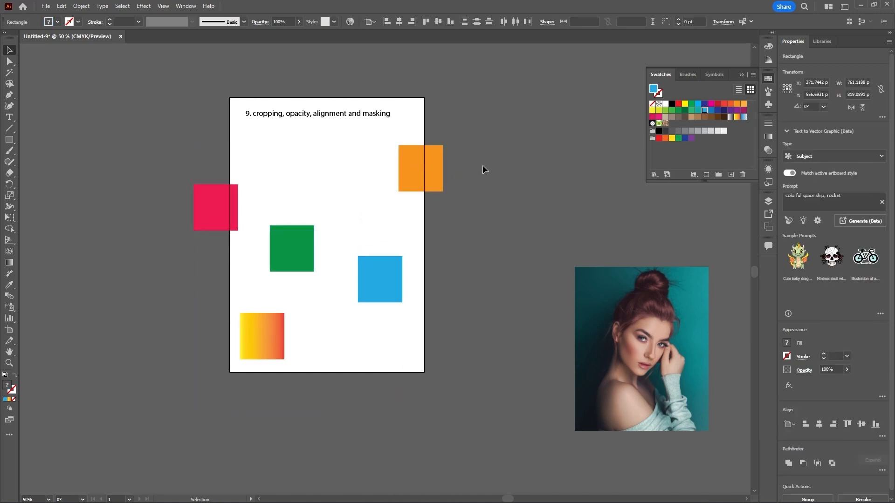
{"action": "left_click", "coordinate": [426, 177]}
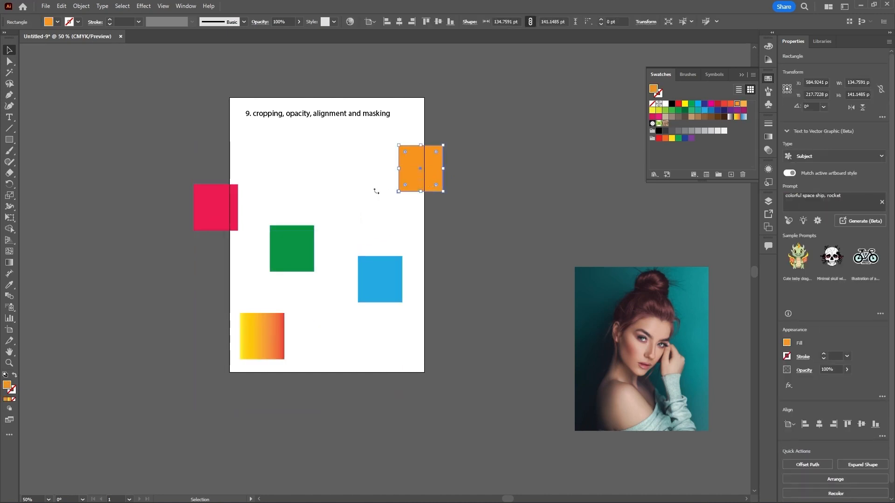
{"action": "key", "text": "a"}
{"action": "left_click", "coordinate": [216, 207]}
{"action": "key", "text": "v"}
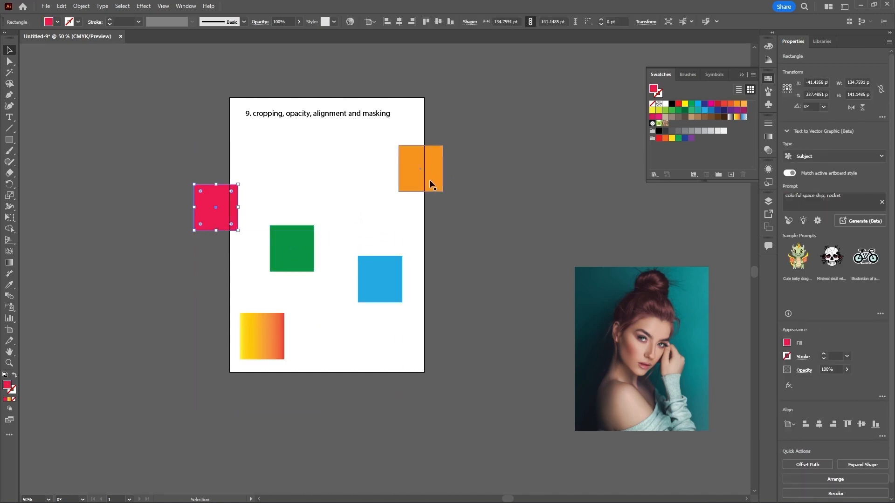
{"action": "left_click", "coordinate": [429, 174], "text": "shift"}
{"action": "left_click", "coordinate": [288, 249], "text": "shift"}
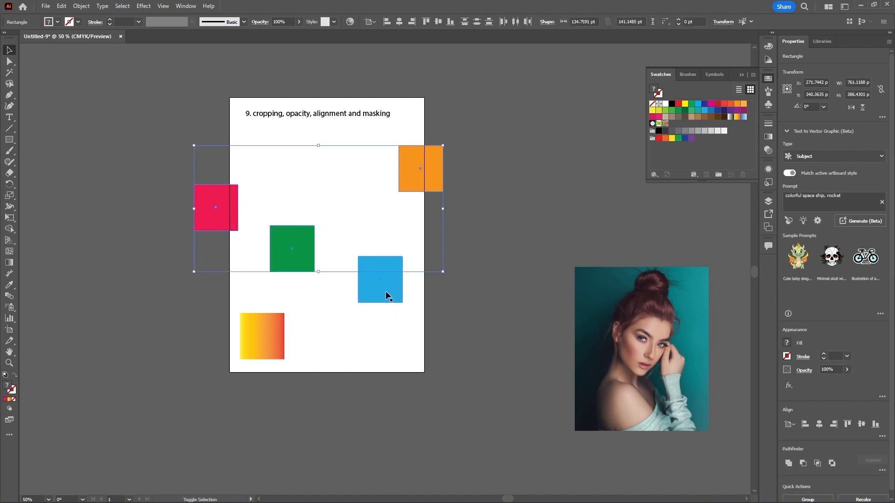
{"action": "left_click", "coordinate": [385, 291], "text": "shift"}
{"action": "left_click", "coordinate": [278, 343], "text": "shift"}
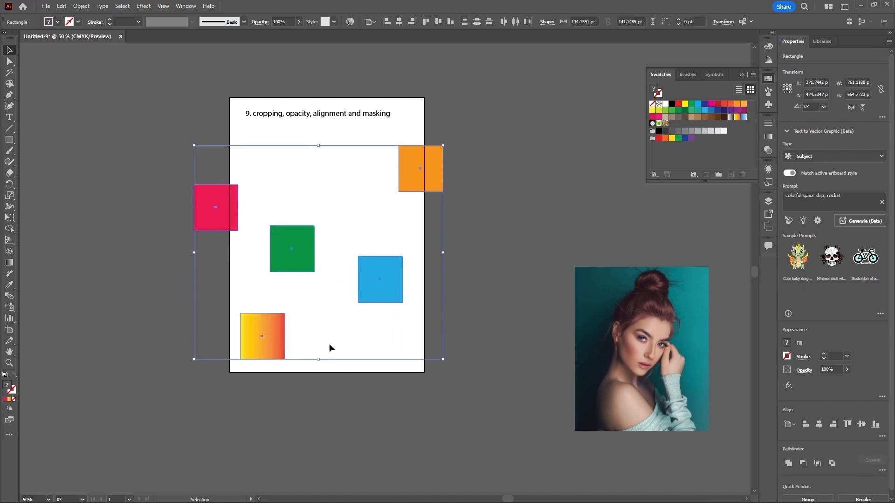
Step: Marquee-select all the squares, deselect, and repeat the marquee selection before deselecting again
{"action": "left_click_drag", "start_coordinate": [191, 406], "coordinate": [460, 160]}
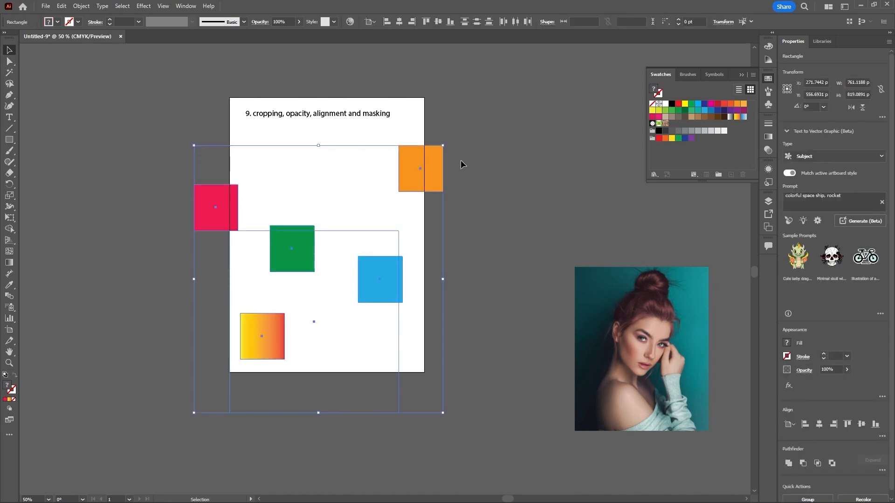
{"action": "left_click", "coordinate": [483, 160]}
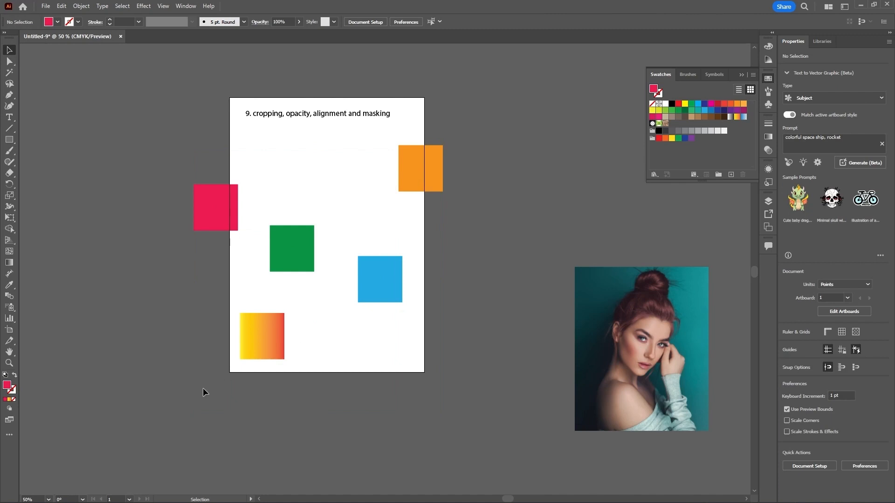
{"action": "left_click_drag", "start_coordinate": [203, 388], "coordinate": [462, 160]}
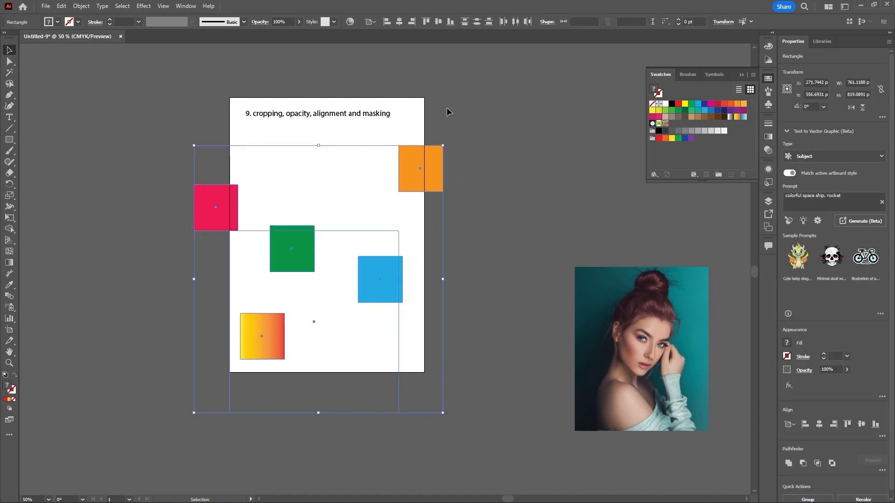
{"action": "left_click", "coordinate": [519, 142]}
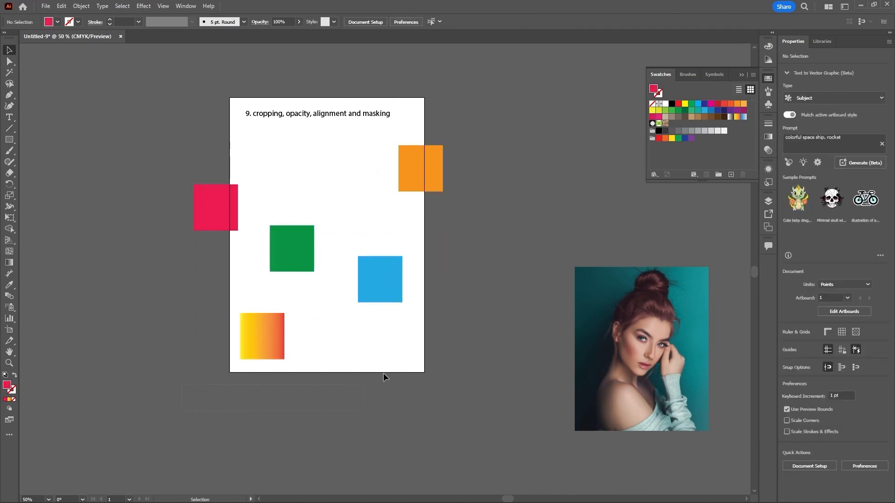
Step: Marquee-select all five squares and set alignment relative to the selection
{"action": "left_click_drag", "start_coordinate": [383, 374], "coordinate": [487, 168]}
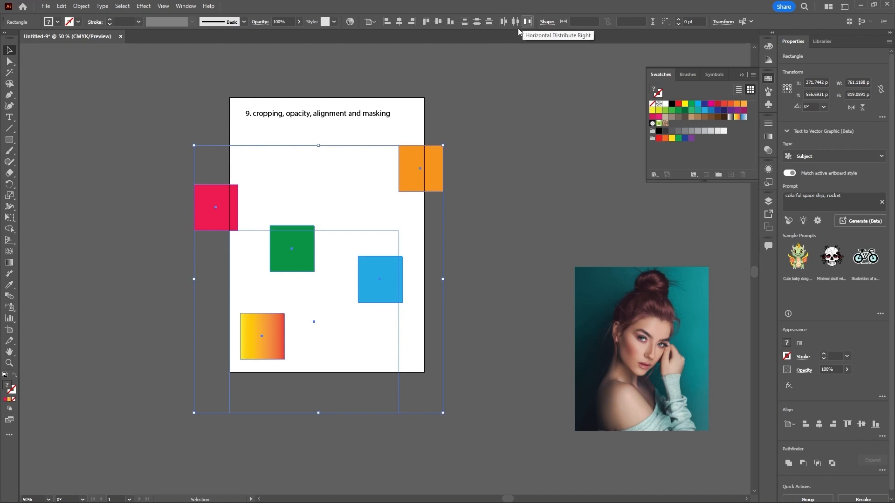
{"action": "left_click", "coordinate": [373, 24]}
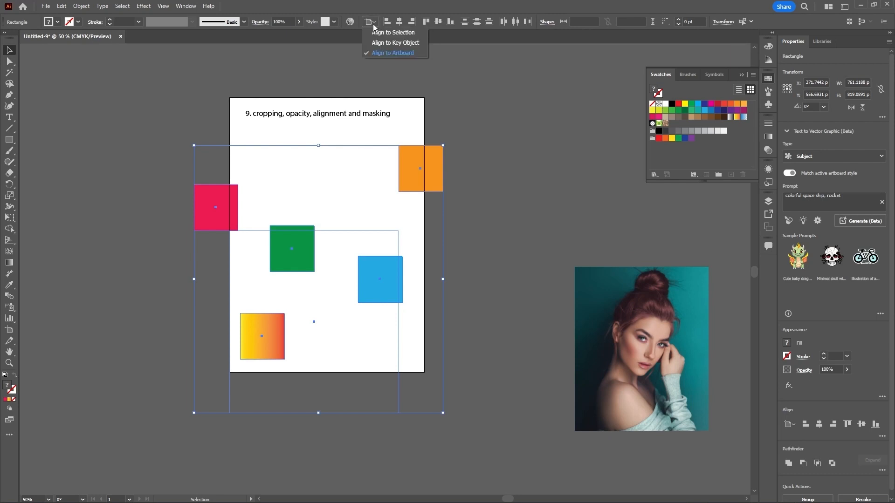
{"action": "left_click", "coordinate": [398, 33]}
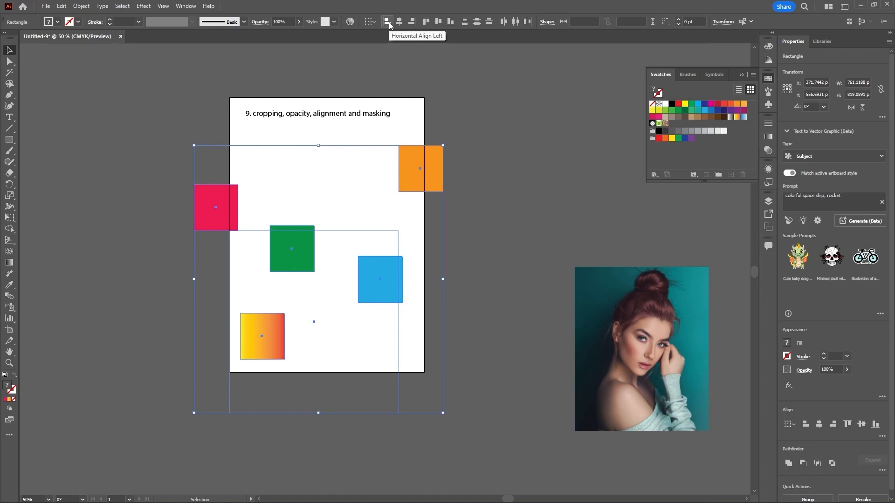
Step: Try aligning the selected squares by their left edges and undo it
{"action": "left_click", "coordinate": [389, 23]}
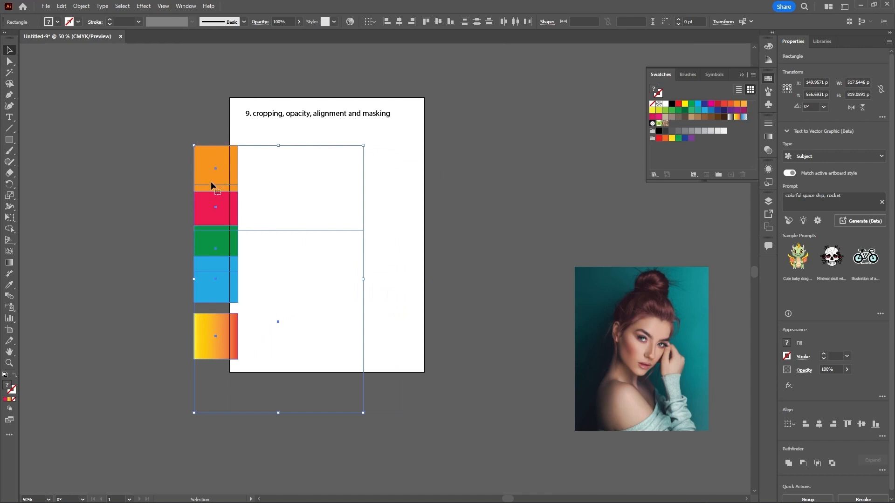
{"action": "key", "text": "ctrl+z"}
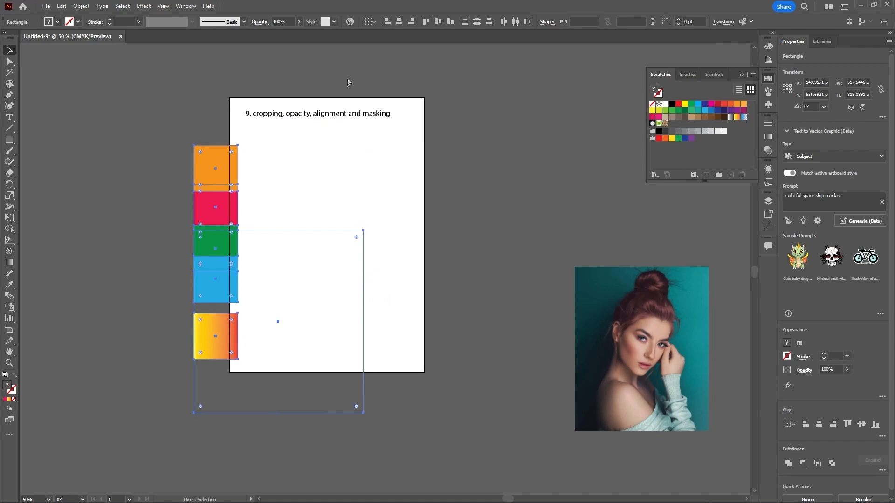
{"action": "key", "text": "ctrl+z"}
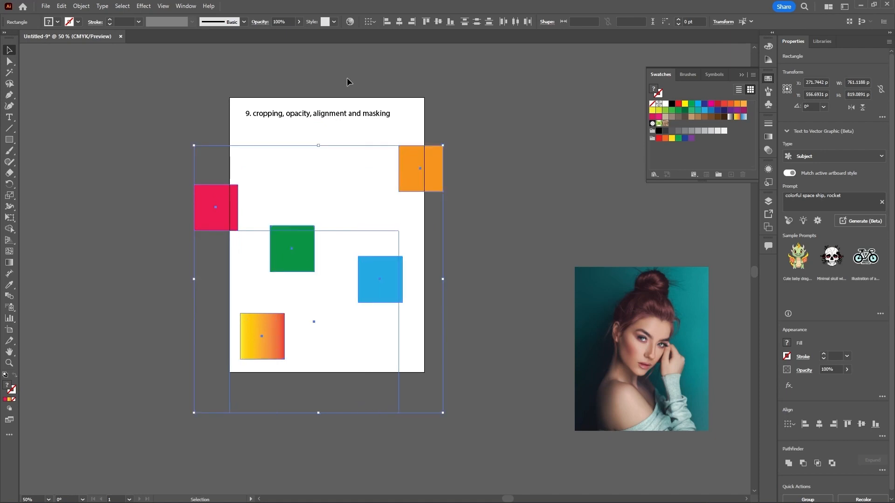
Step: Try centring the selected squares horizontally and undo it
{"action": "left_click", "coordinate": [375, 21]}
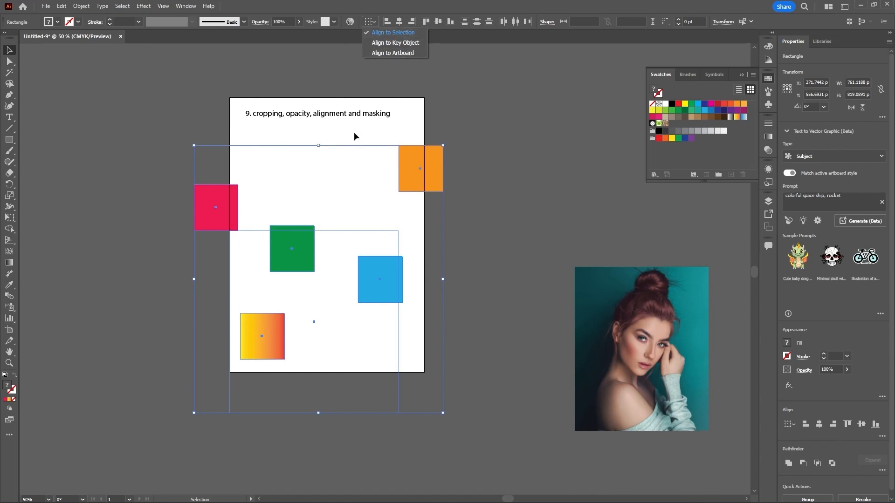
{"action": "left_click", "coordinate": [444, 33]}
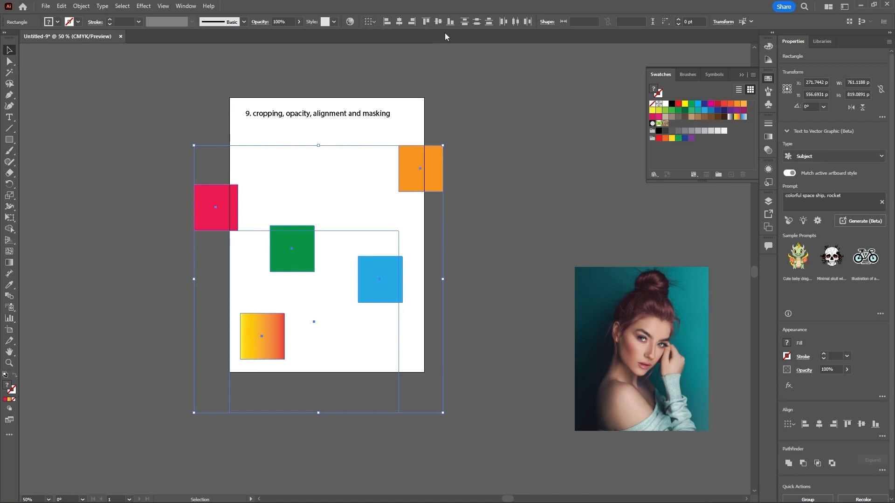
{"action": "left_click", "coordinate": [399, 23]}
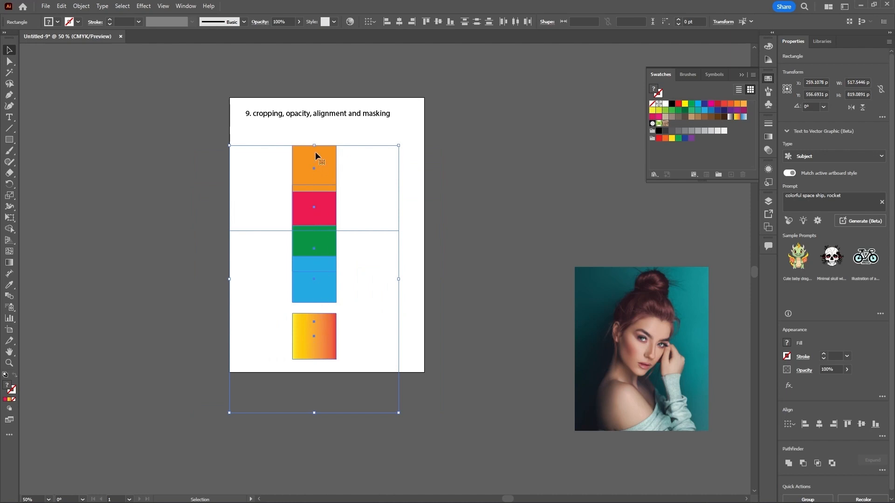
{"action": "key", "text": "ctrl+z"}
{"action": "key", "text": "ctrl+z"}
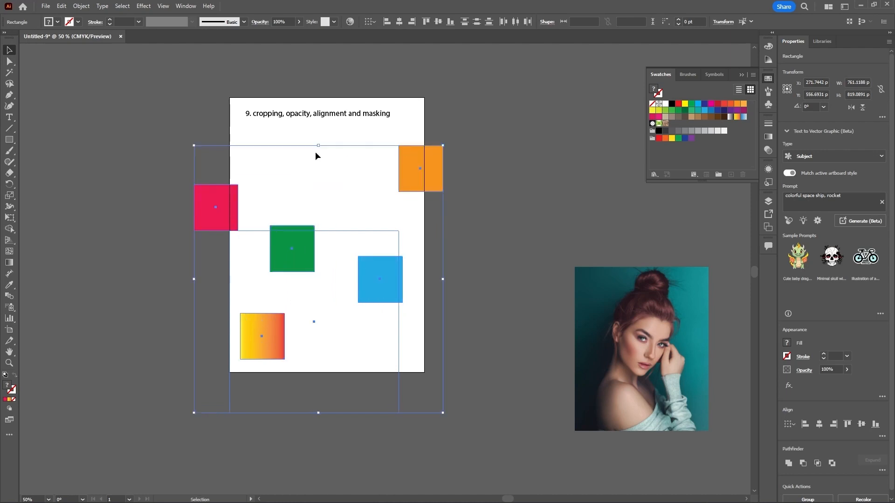
Step: Try right-aligning and then top-aligning the squares, undoing each one
{"action": "left_click", "coordinate": [413, 21]}
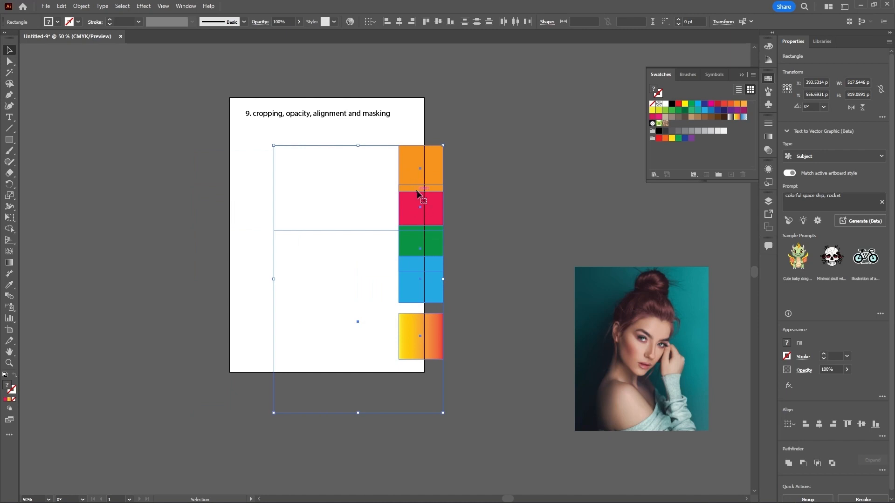
{"action": "key", "text": "ctrl+z"}
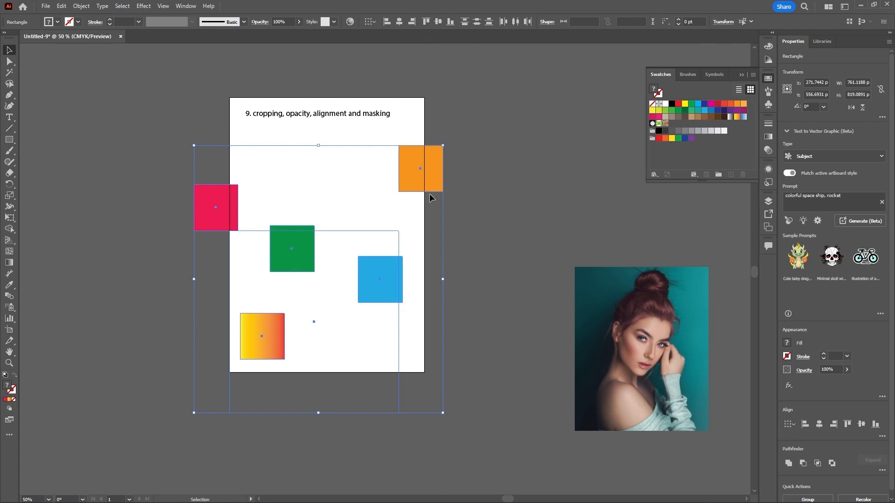
{"action": "left_click", "coordinate": [426, 22]}
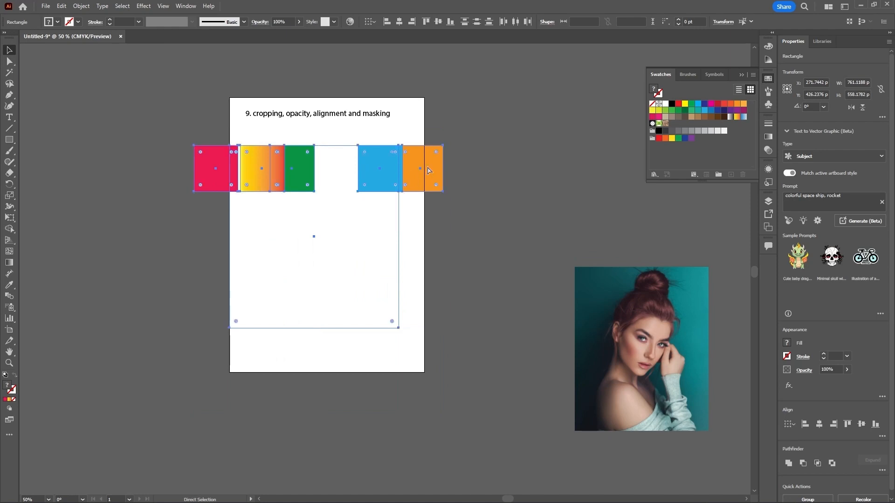
{"action": "key", "text": "ctrl+z"}
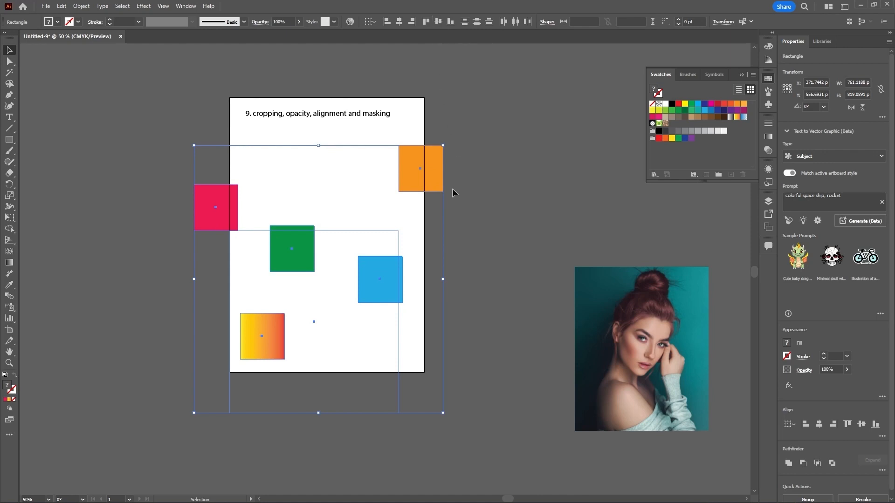
Step: Try vertically centring and bottom-aligning the squares, undoing each one
{"action": "left_click", "coordinate": [438, 22]}
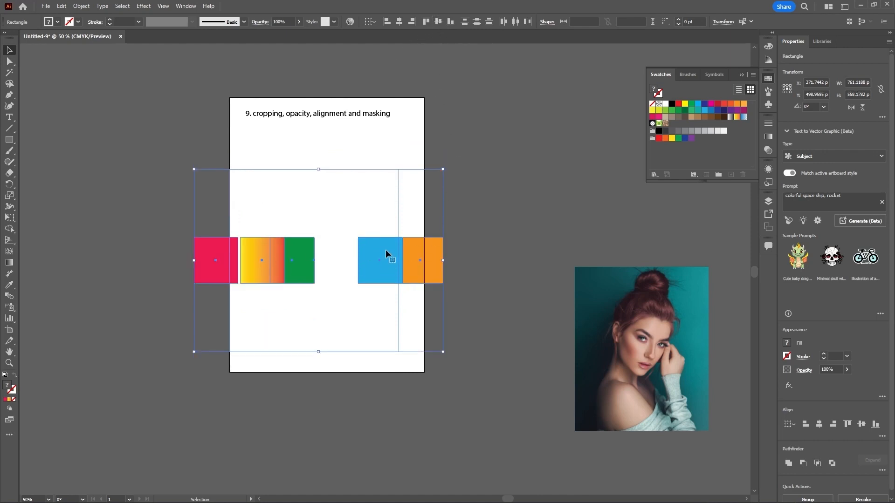
{"action": "key", "text": "a"}
{"action": "key", "text": "ctrl+z"}
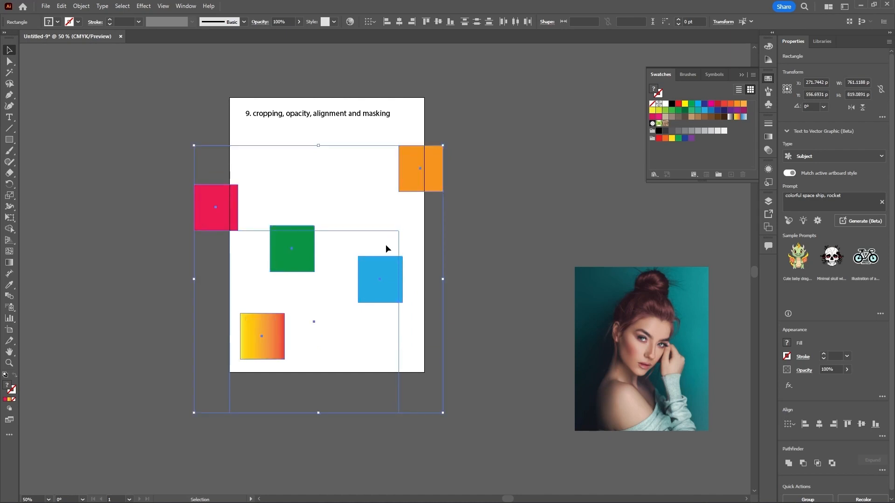
{"action": "left_click", "coordinate": [449, 26]}
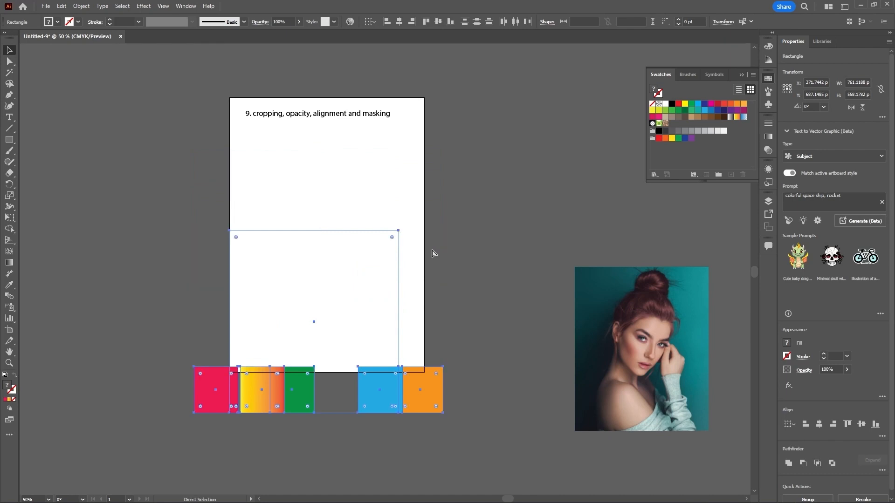
{"action": "key", "text": "ctrl+z"}
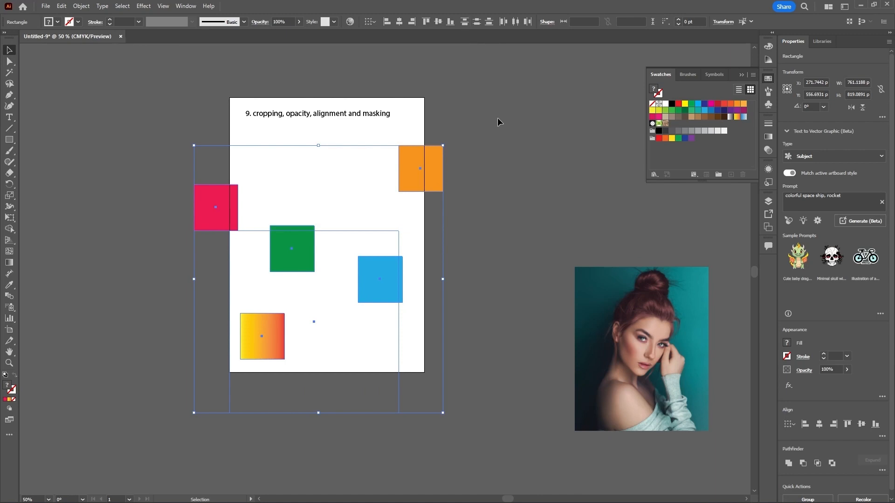
Step: Try distributing the squares vertically by their top edges and undo it
{"action": "left_click", "coordinate": [463, 25]}
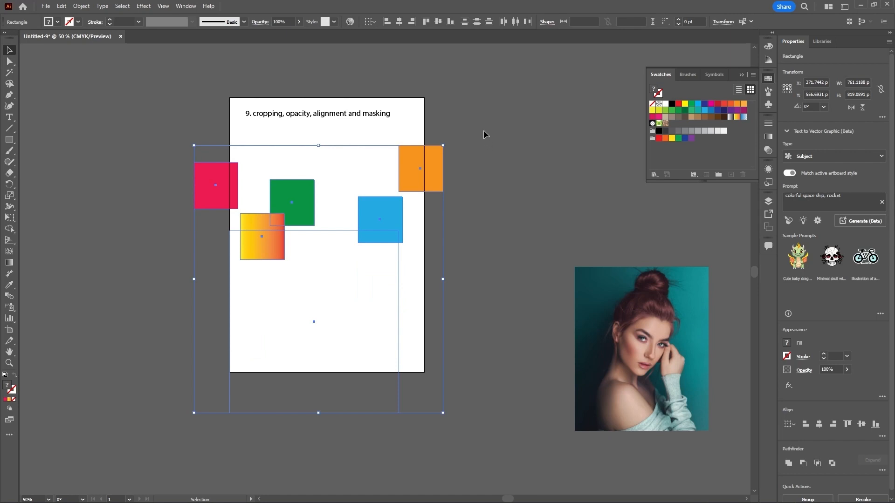
{"action": "key", "text": "ctrl+z"}
{"action": "key", "text": "ctrl+z"}
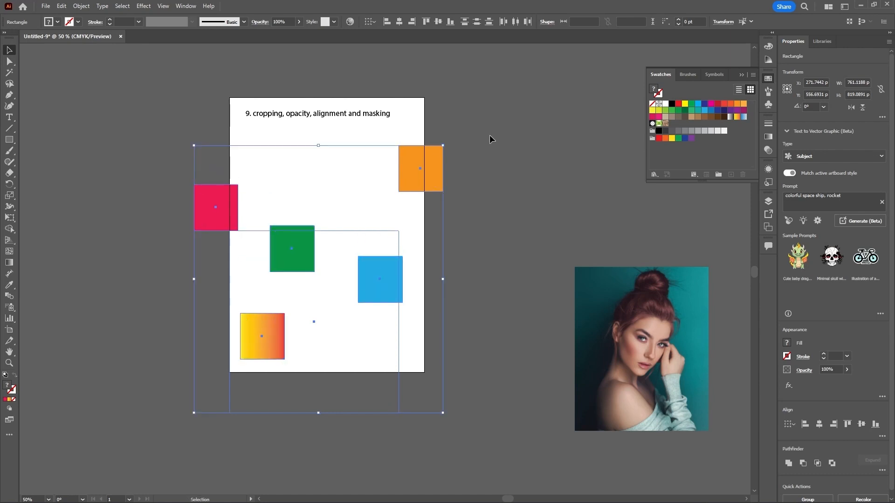
Step: Deselect and reposition the green, blue and gradient squares to new scattered spots on the artboard
{"action": "left_click", "coordinate": [357, 224]}
{"action": "left_click_drag", "start_coordinate": [299, 236], "coordinate": [275, 251]}
{"action": "left_click_drag", "start_coordinate": [365, 265], "coordinate": [357, 224]}
{"action": "left_click_drag", "start_coordinate": [262, 341], "coordinate": [224, 323]}
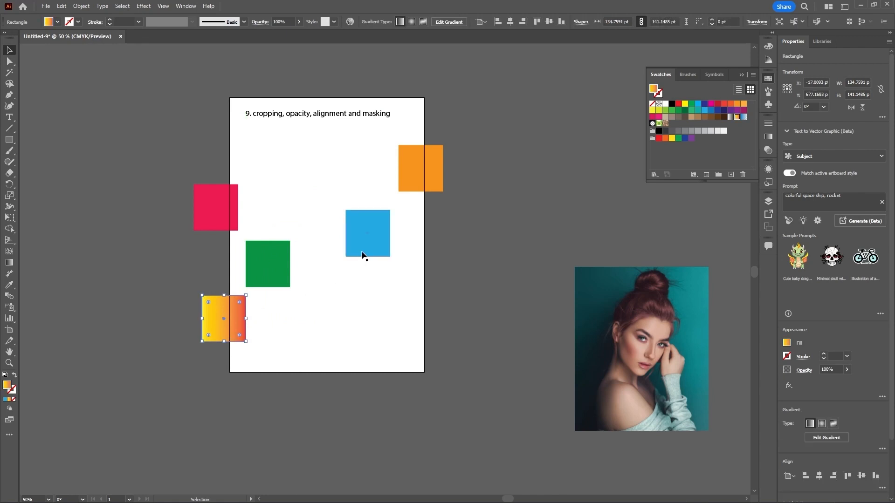
{"action": "left_click_drag", "start_coordinate": [362, 251], "coordinate": [376, 239]}
Step: Marquee-select all five squares and try distributing them by top edges, undoing it
{"action": "left_click_drag", "start_coordinate": [201, 378], "coordinate": [469, 156]}
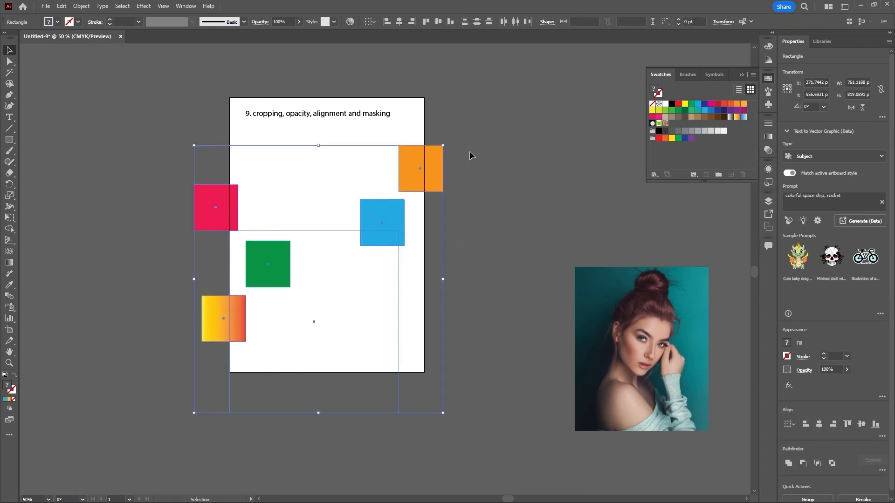
{"action": "left_click", "coordinate": [464, 21]}
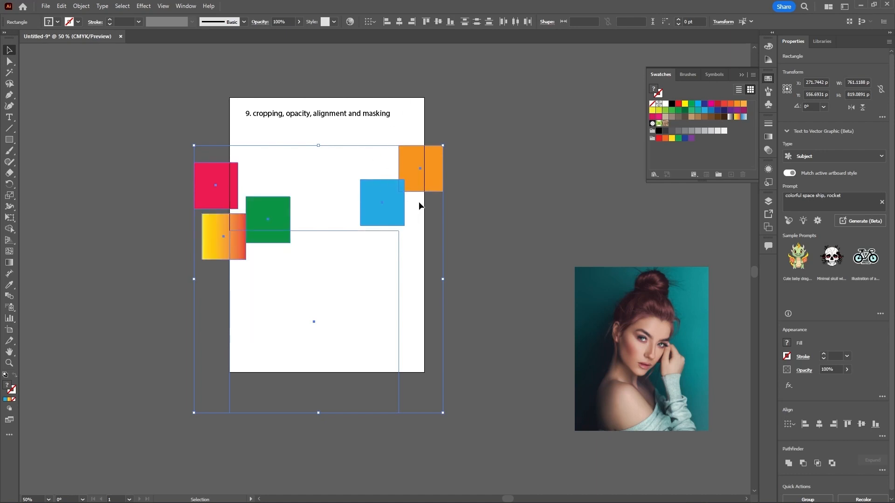
{"action": "key", "text": "ctrl+z"}
{"action": "key", "text": "ctrl+z"}
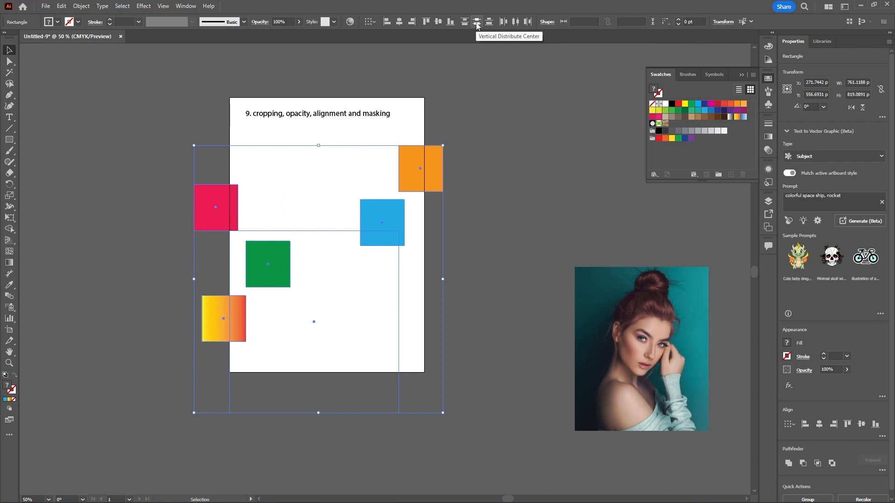
Step: Try vertical distribution by centres and by bottom edges, undoing each one
{"action": "left_click", "coordinate": [477, 22]}
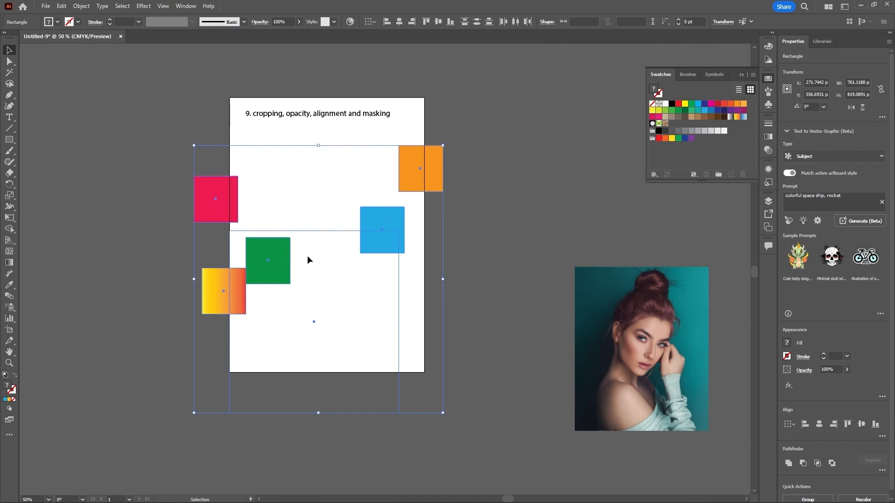
{"action": "key", "text": "ctrl+z"}
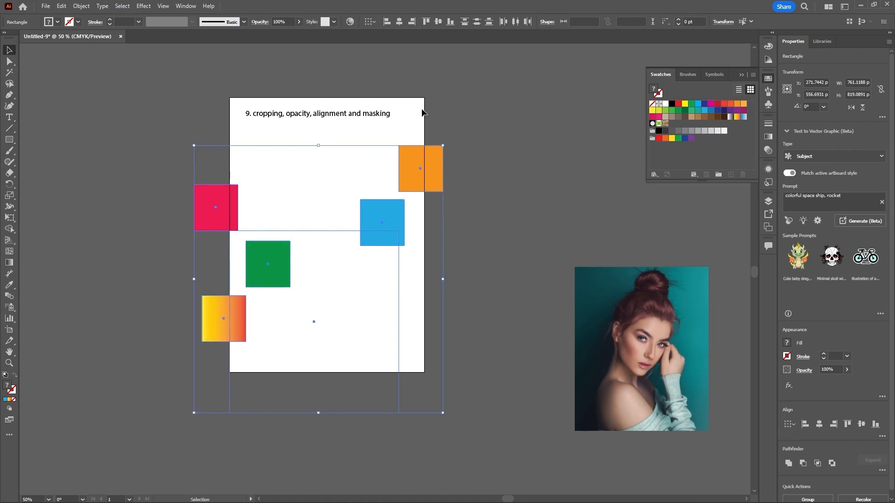
{"action": "left_click", "coordinate": [489, 22]}
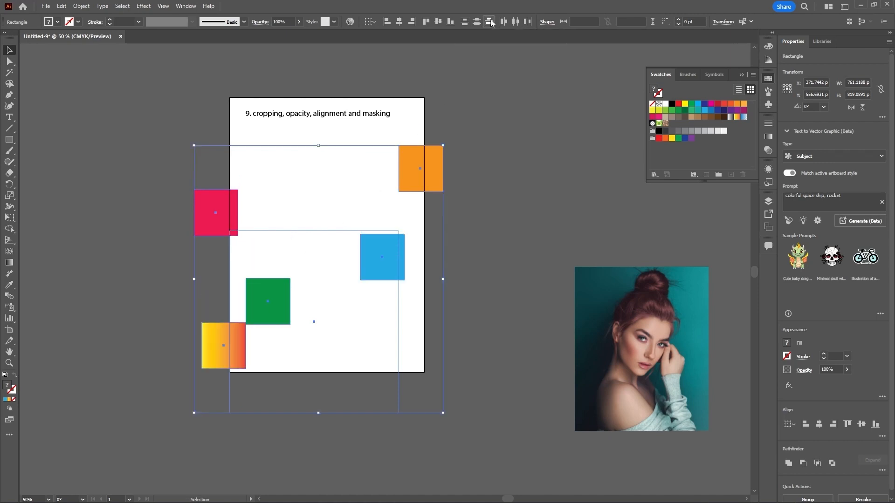
{"action": "key", "text": "ctrl+z"}
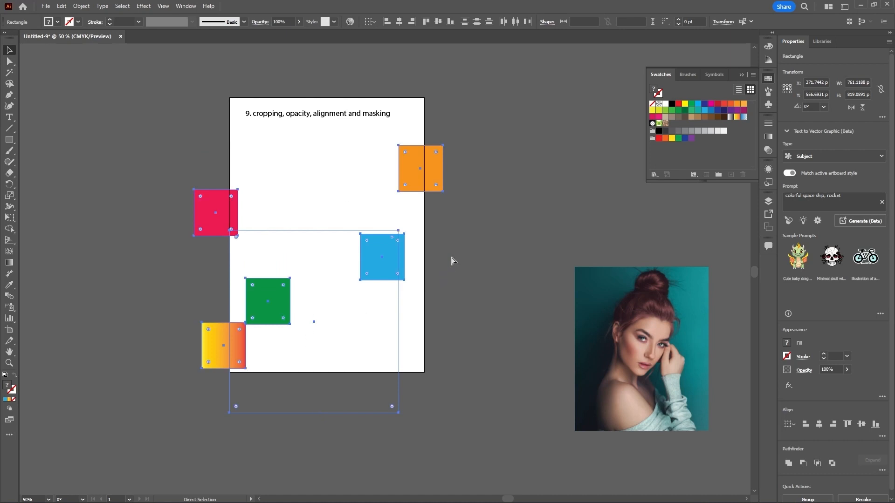
Step: Try horizontal distribution by left edges, centres and right edges, undoing each one
{"action": "left_click", "coordinate": [503, 22]}
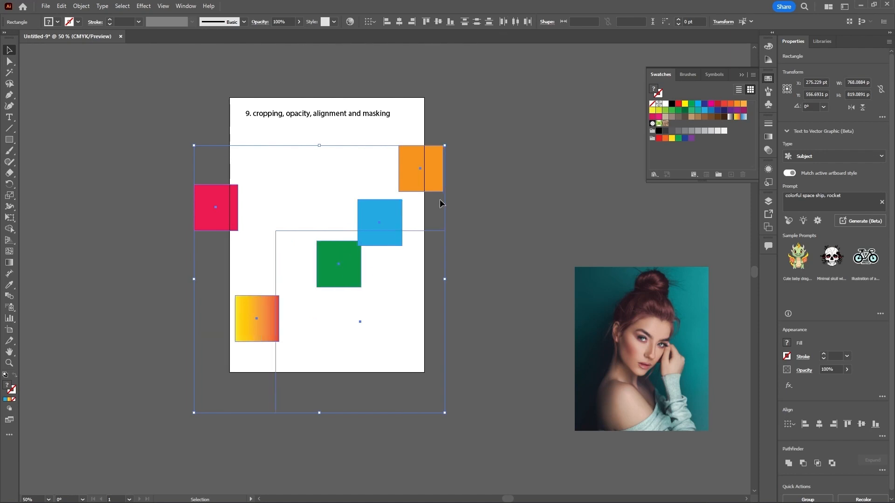
{"action": "key", "text": "ctrl+z"}
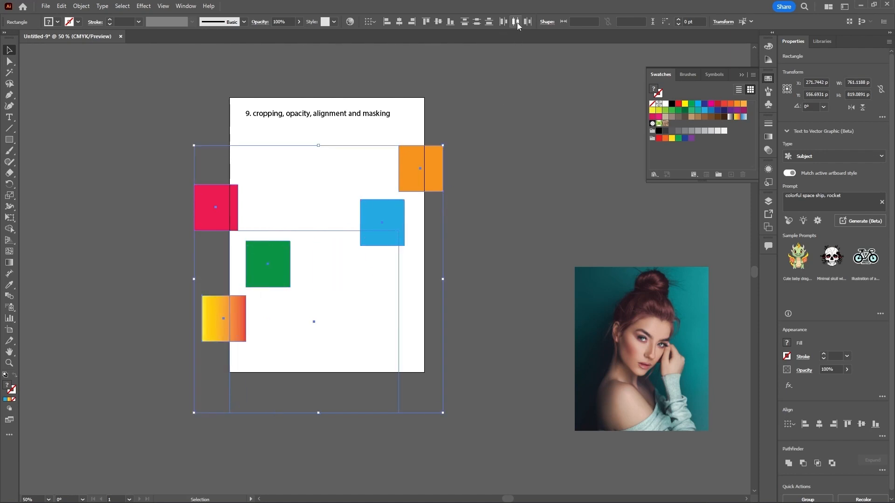
{"action": "left_click", "coordinate": [516, 22]}
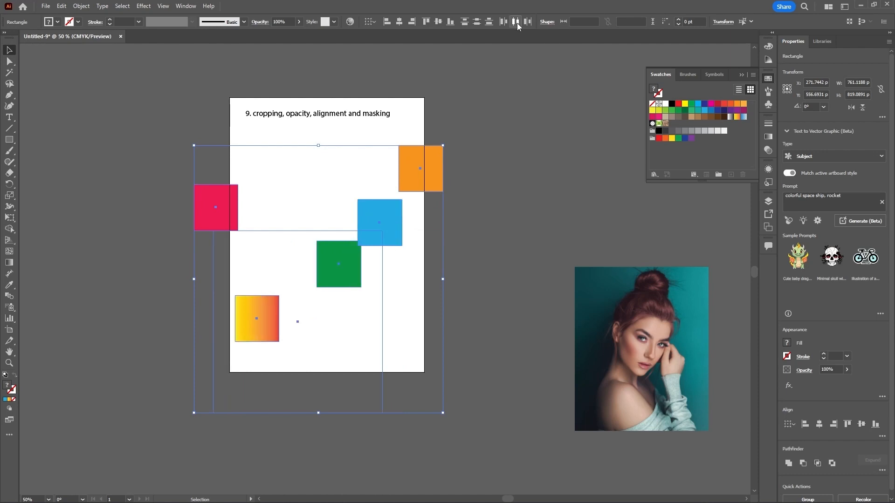
{"action": "key", "text": "ctrl+z"}
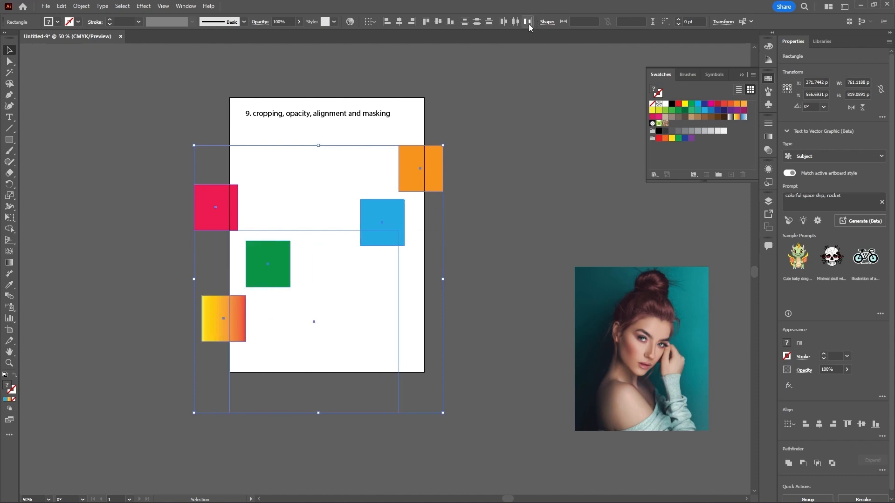
{"action": "left_click", "coordinate": [528, 24]}
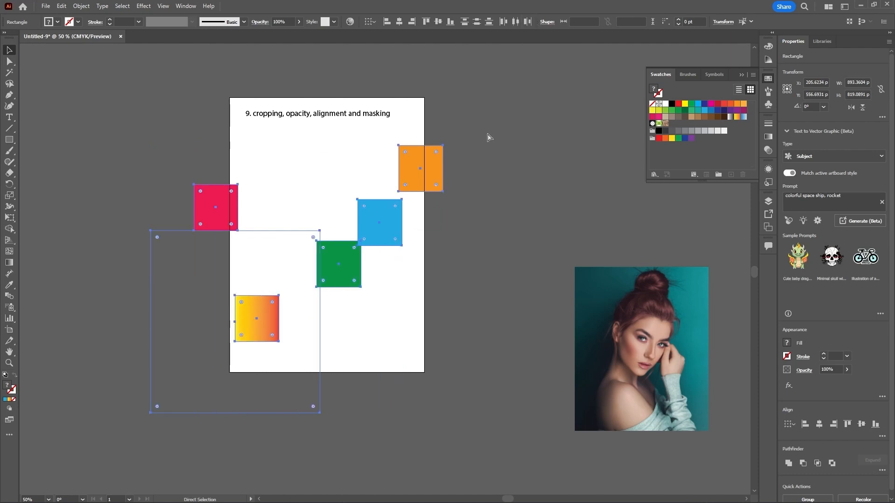
{"action": "key", "text": "ctrl+z"}
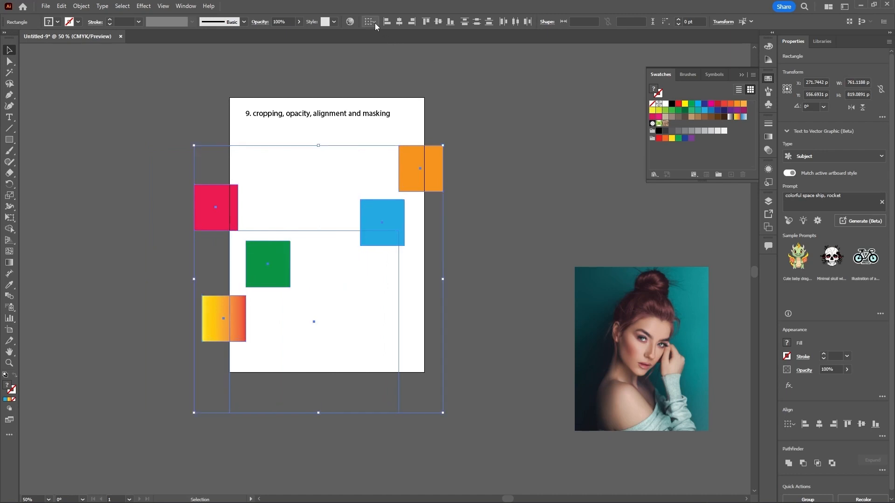
Step: Switch alignment to the key object and try aligning the squares by left edges and horizontal centres, undoing each
{"action": "left_click", "coordinate": [374, 24]}
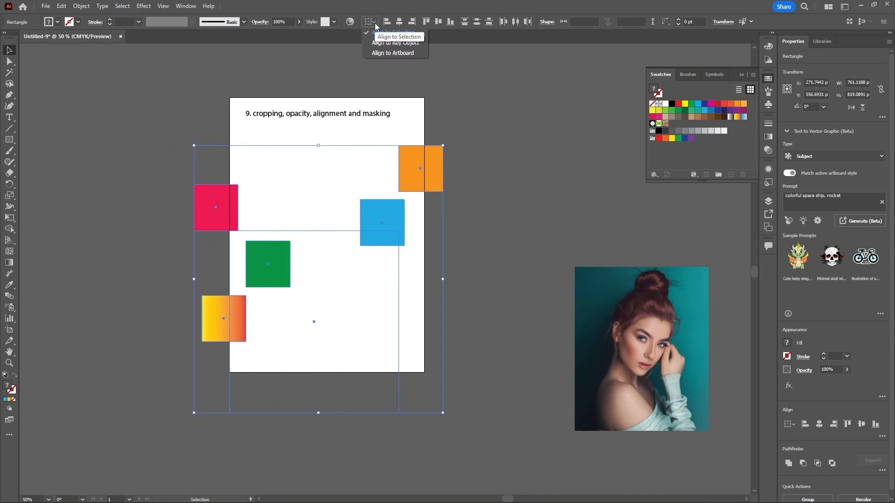
{"action": "left_click", "coordinate": [407, 43]}
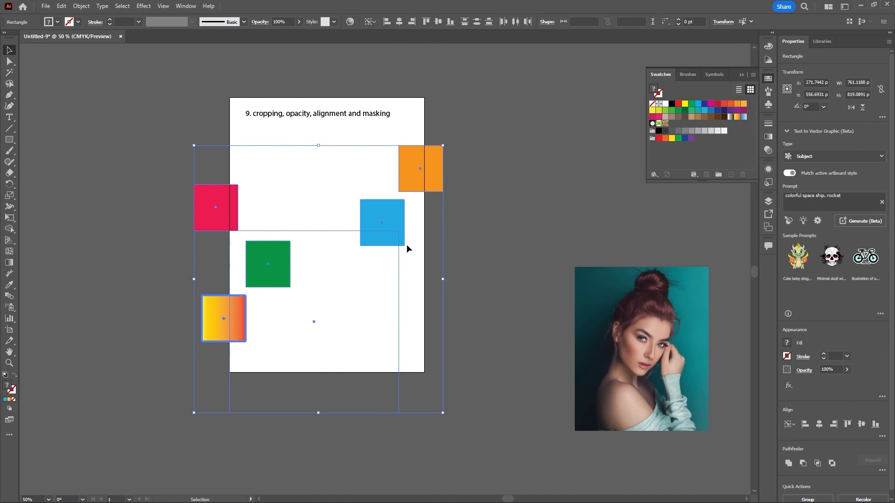
{"action": "left_click", "coordinate": [390, 23]}
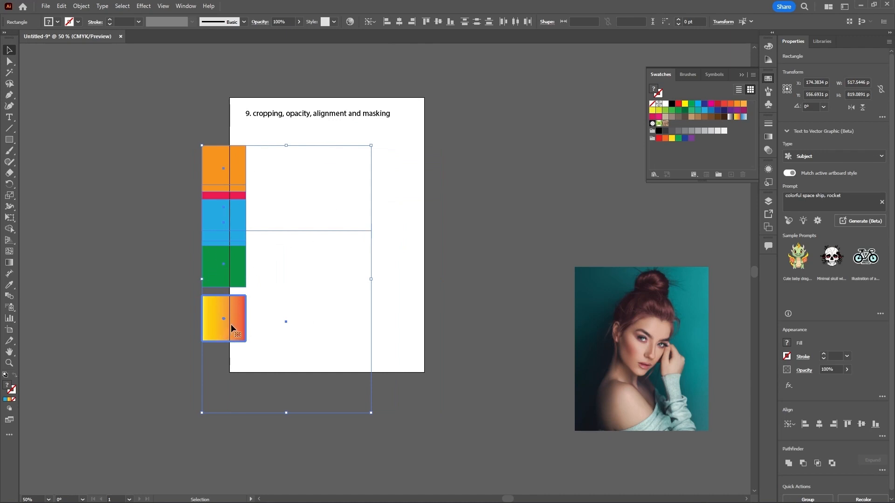
{"action": "key", "text": "ctrl+z"}
{"action": "key", "text": "ctrl+z"}
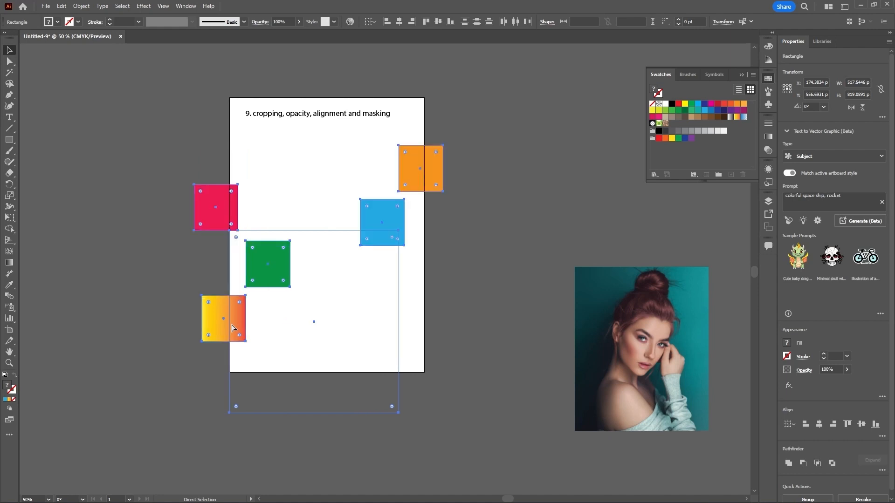
{"action": "left_click", "coordinate": [400, 23]}
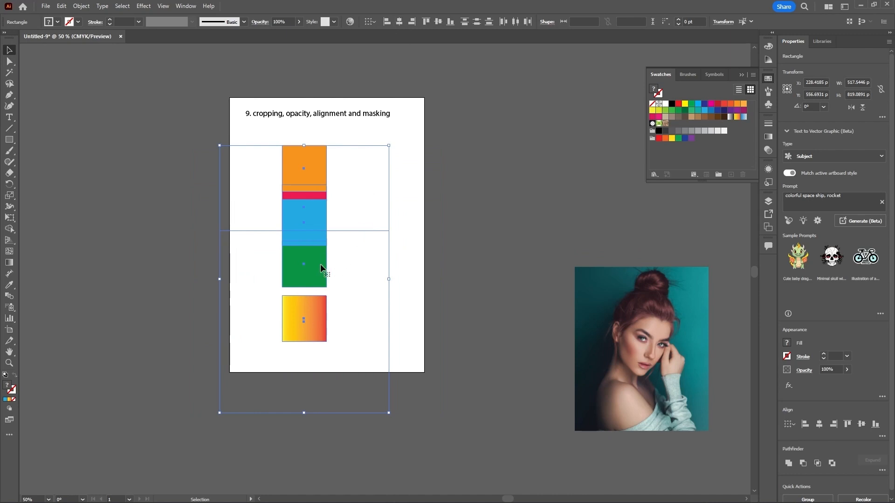
{"action": "key", "text": "ctrl+z"}
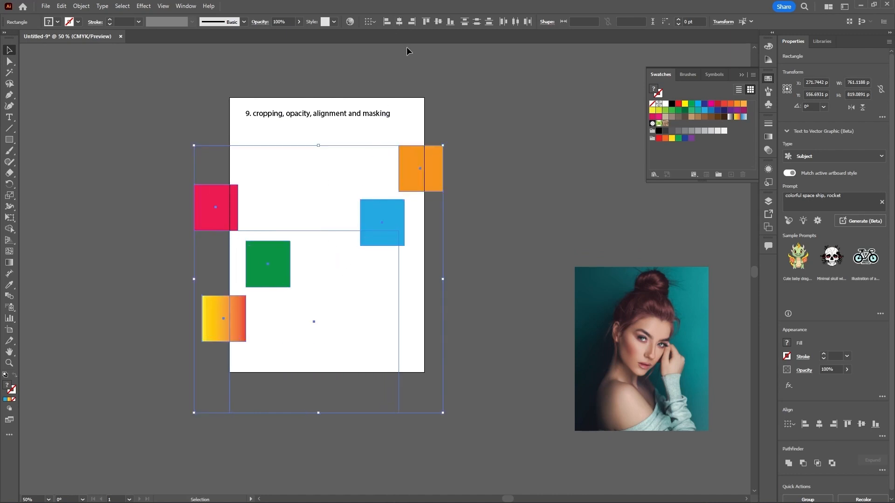
Step: Try aligning the squares by right edges, then by top edges, vertical centres and bottom edges
{"action": "left_click", "coordinate": [412, 22]}
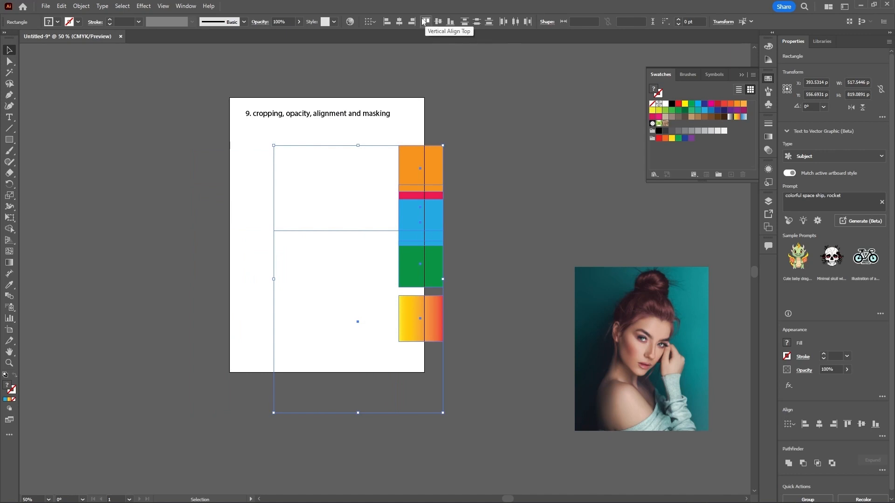
{"action": "left_click", "coordinate": [426, 21]}
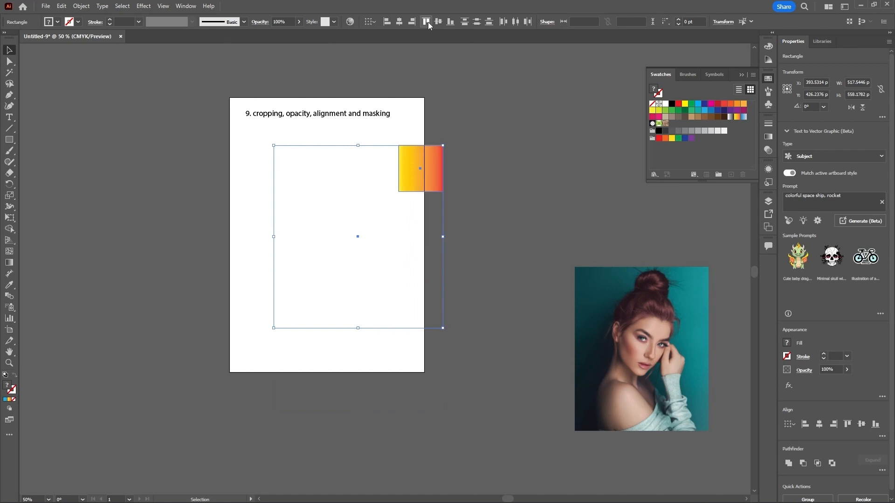
{"action": "left_click", "coordinate": [439, 24]}
{"action": "left_click", "coordinate": [450, 23]}
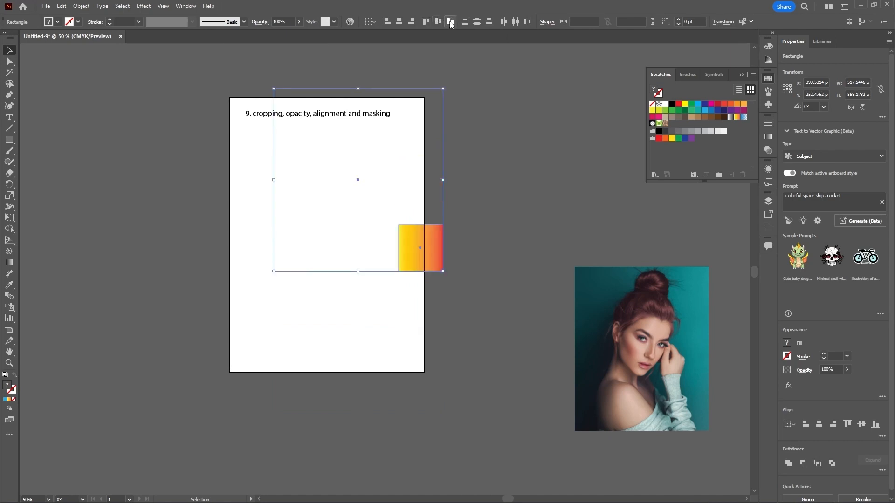
Step: Try vertical distribution of the squares by top edges, centres and bottom edges
{"action": "left_click", "coordinate": [465, 23]}
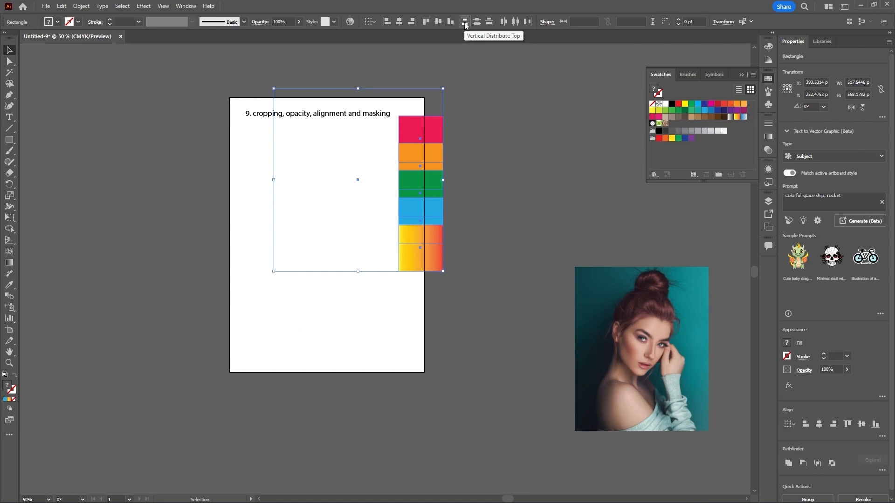
{"action": "left_click", "coordinate": [476, 22]}
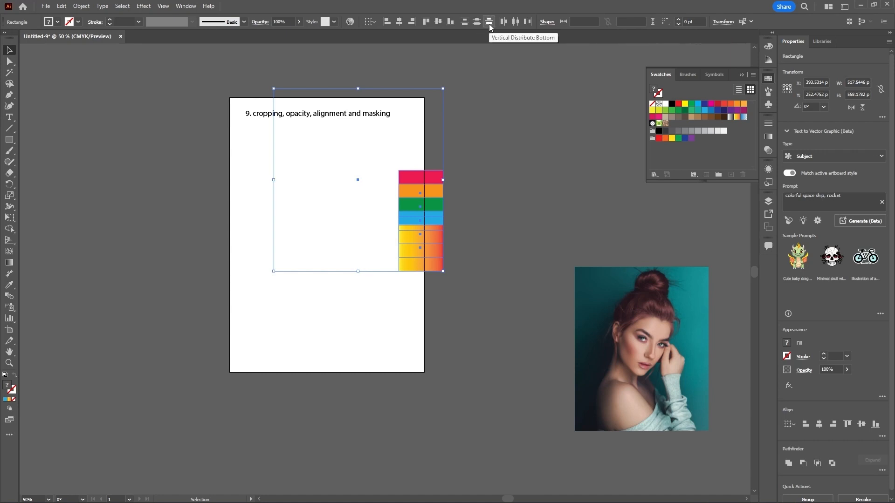
{"action": "left_click", "coordinate": [489, 22]}
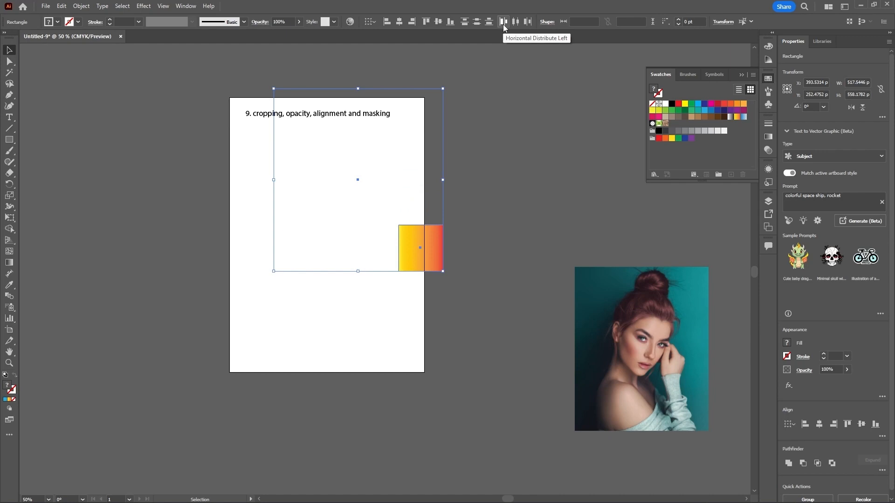
Step: Try horizontal distribution of the squares by left edges, centres, right edges and left edges again
{"action": "left_click", "coordinate": [502, 22]}
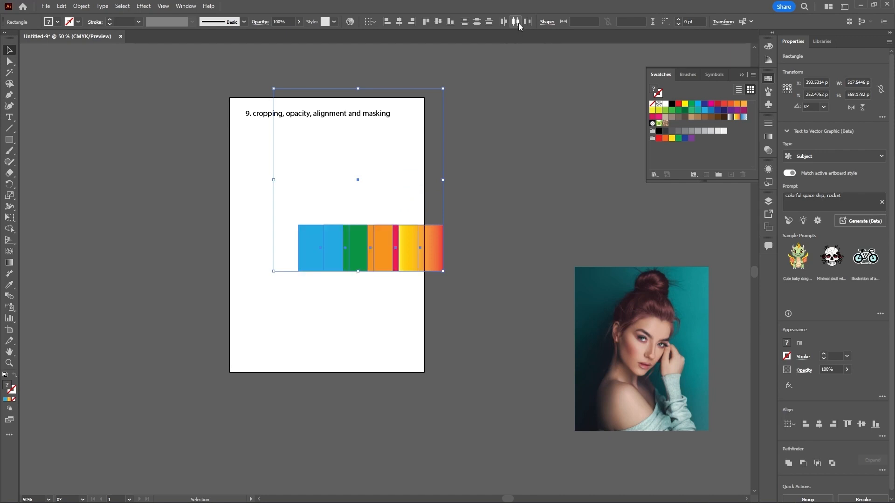
{"action": "left_click", "coordinate": [518, 23]}
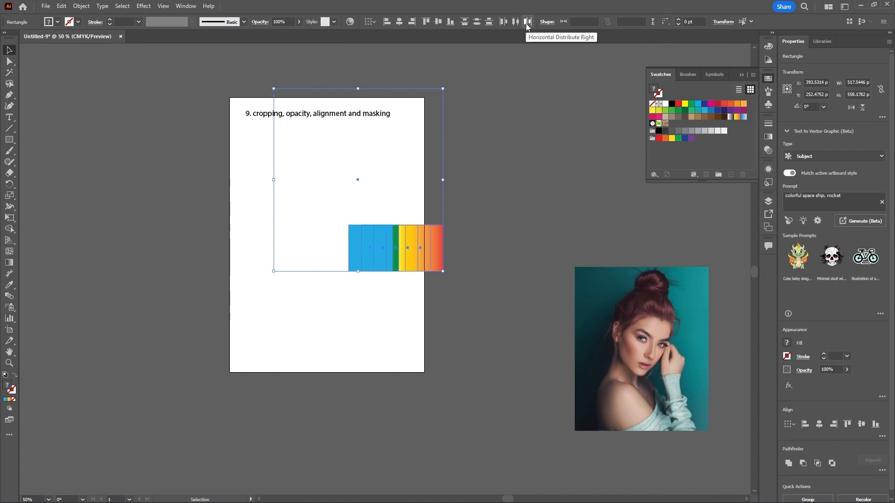
{"action": "left_click", "coordinate": [527, 22]}
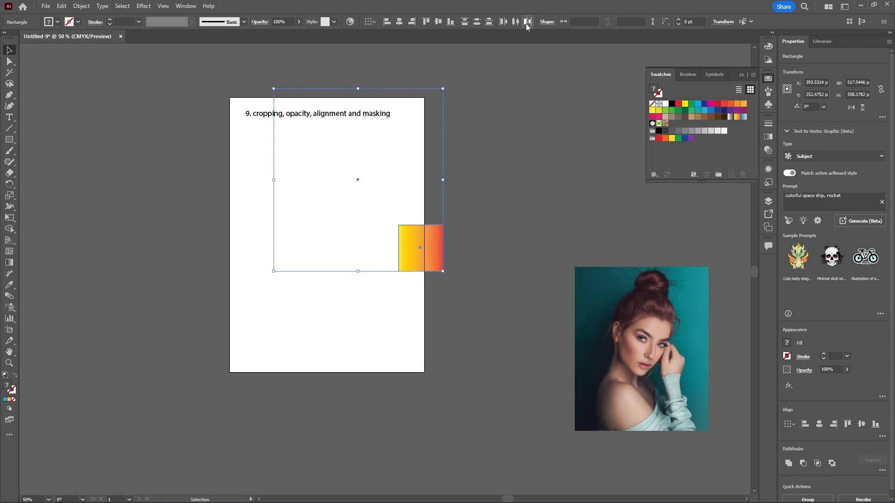
{"action": "left_click", "coordinate": [502, 22]}
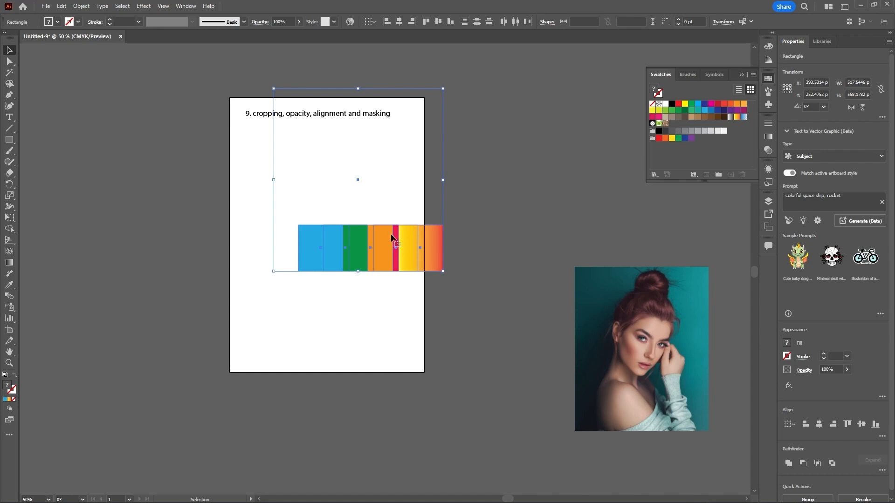
Step: Switch alignment to the key object and try vertical distribution by top edges, centres and bottom edges
{"action": "left_click", "coordinate": [373, 23]}
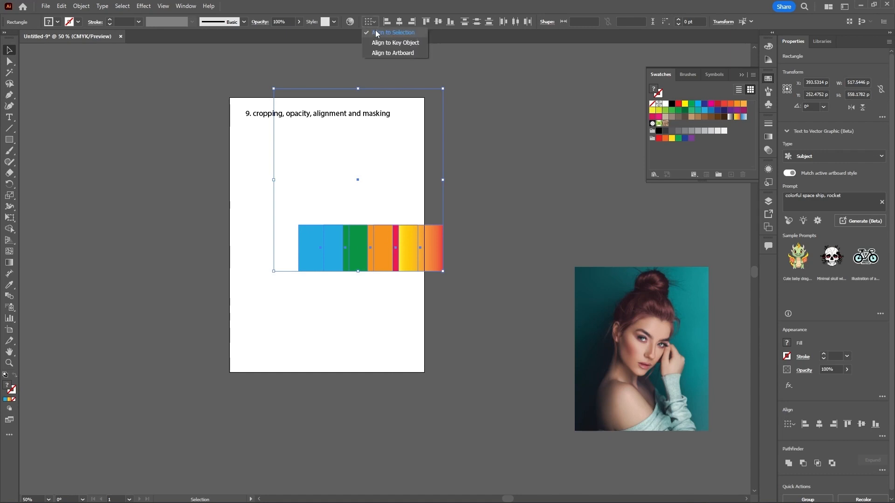
{"action": "left_click", "coordinate": [392, 44]}
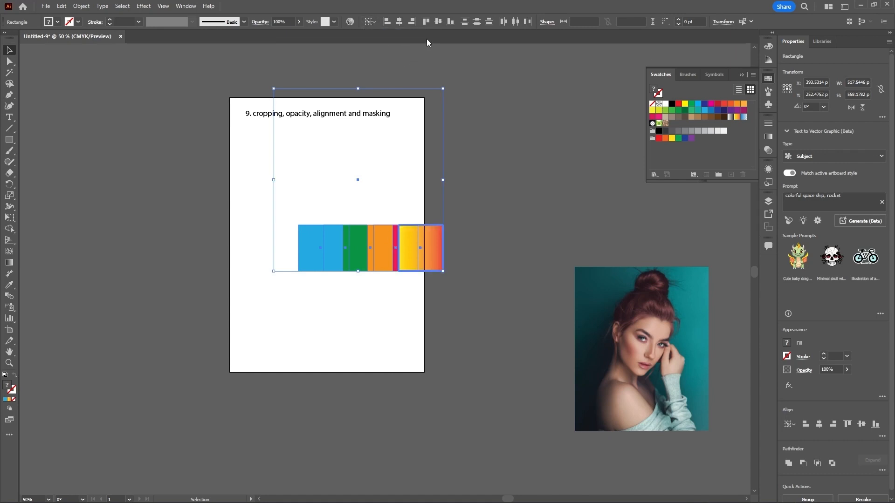
{"action": "left_click", "coordinate": [465, 22]}
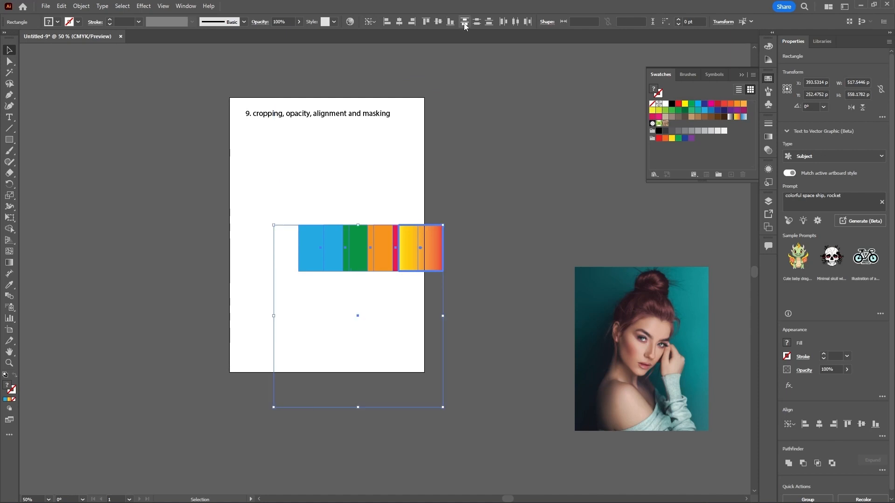
{"action": "left_click", "coordinate": [477, 23]}
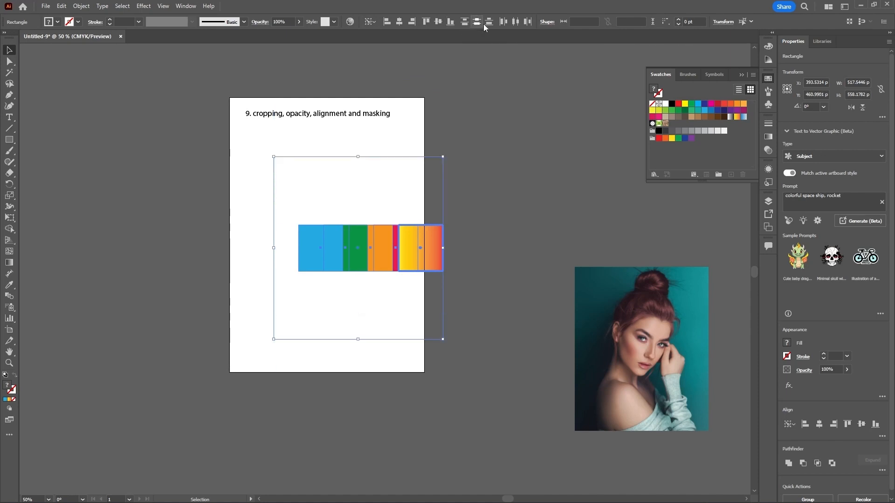
{"action": "left_click", "coordinate": [489, 22]}
Step: Deselect, drag the selection box aside, and undo all recent changes back to the scattered squares
{"action": "left_click", "coordinate": [472, 48]}
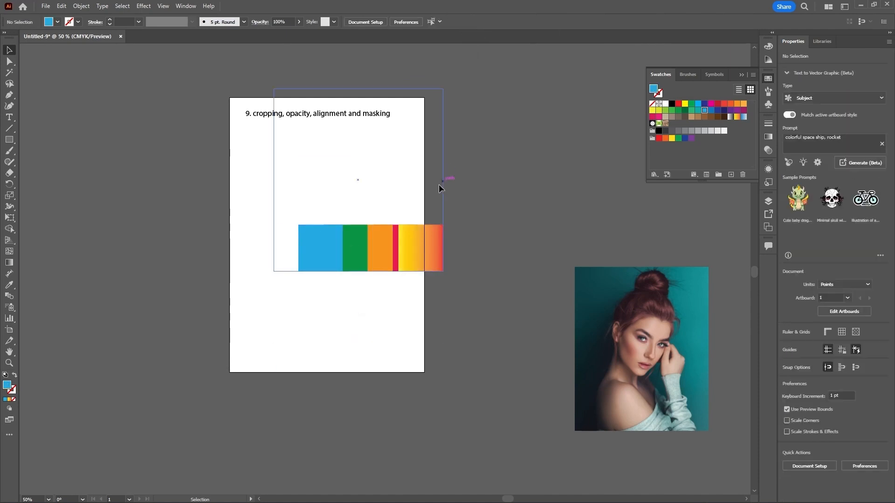
{"action": "left_click_drag", "start_coordinate": [274, 201], "coordinate": [444, 297]}
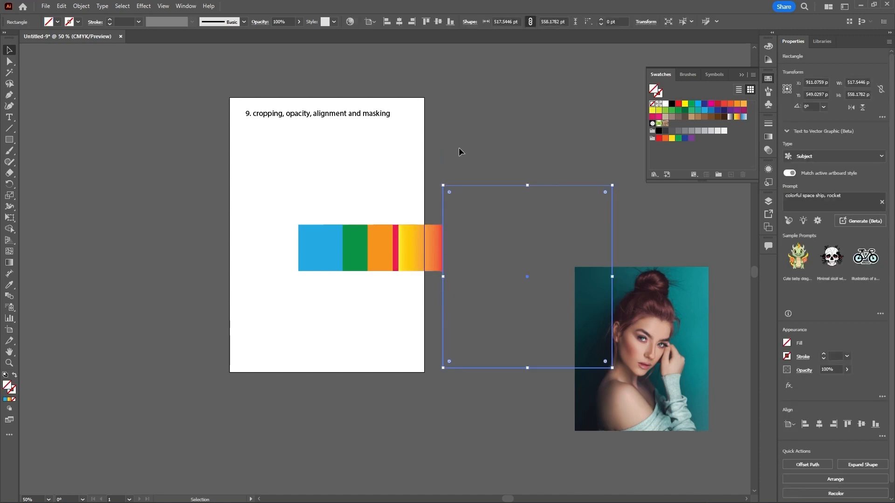
{"action": "key", "text": "ctrl+z"}
{"action": "key", "text": "ctrl+z"}
{"action": "key", "text": "ctrl+z"}
{"action": "key", "text": "ctrl+z"}
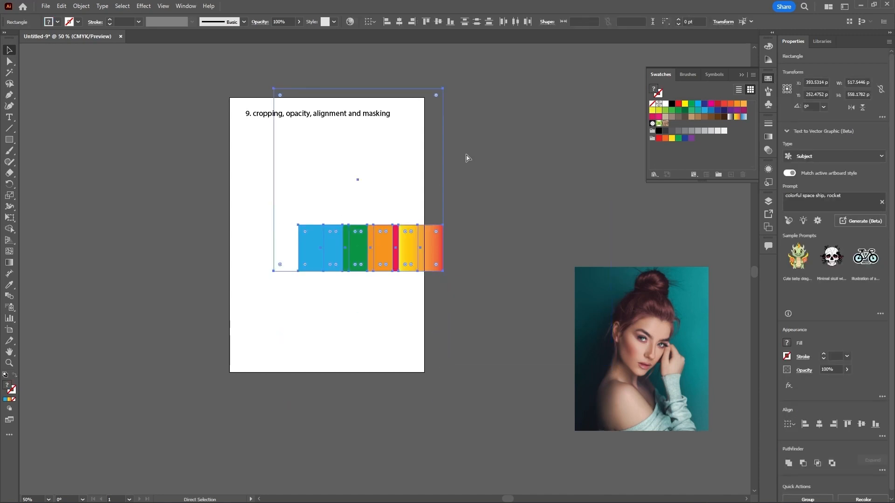
{"action": "key", "text": "ctrl+z"}
{"action": "key", "text": "ctrl+z"}
{"action": "key", "text": "ctrl+z"}
{"action": "key", "text": "ctrl+z"}
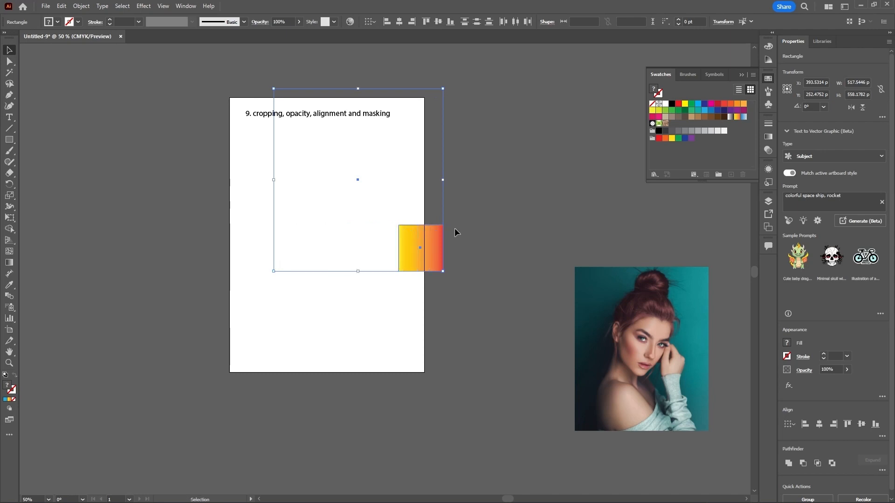
{"action": "key", "text": "ctrl+z"}
{"action": "key", "text": "ctrl+z"}
{"action": "key", "text": "ctrl+z"}
{"action": "key", "text": "ctrl+z"}
{"action": "key", "text": "ctrl+z"}
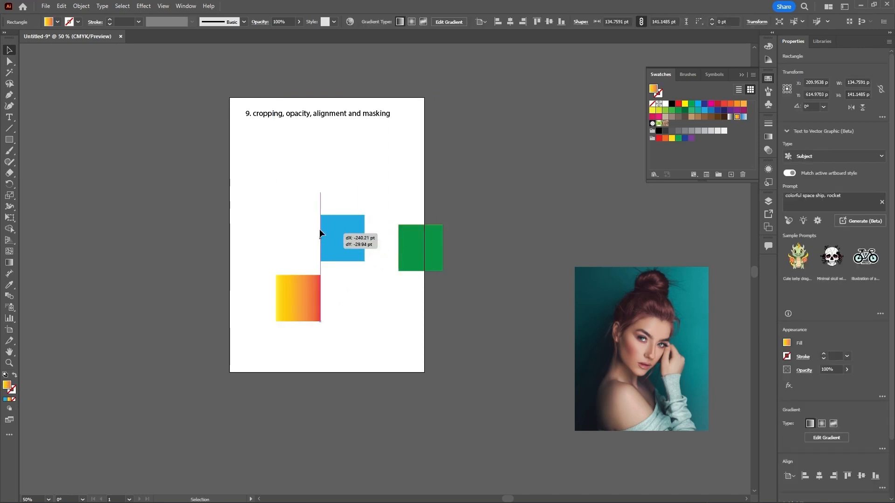
Step: Move the orange square up, select all squares and align their bottom edges to the gradient key square
{"action": "left_click_drag", "start_coordinate": [402, 248], "coordinate": [344, 174]}
{"action": "left_click_drag", "start_coordinate": [249, 150], "coordinate": [475, 379]}
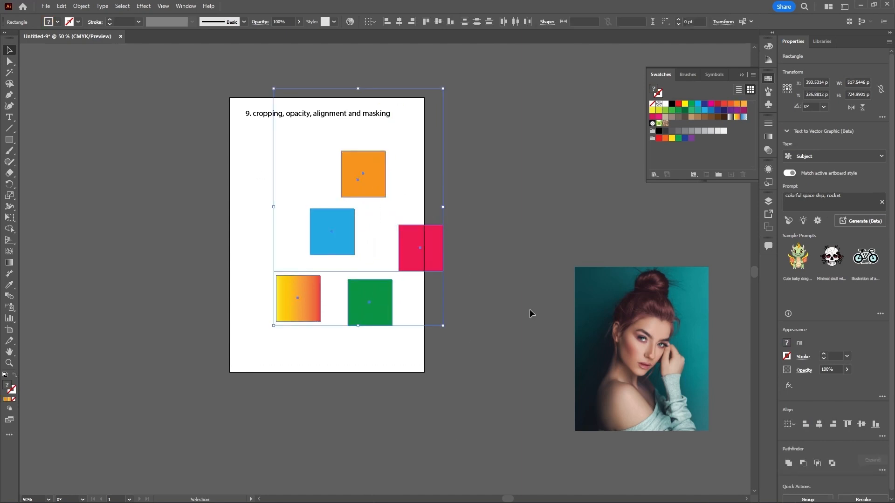
{"action": "left_click", "coordinate": [371, 22]}
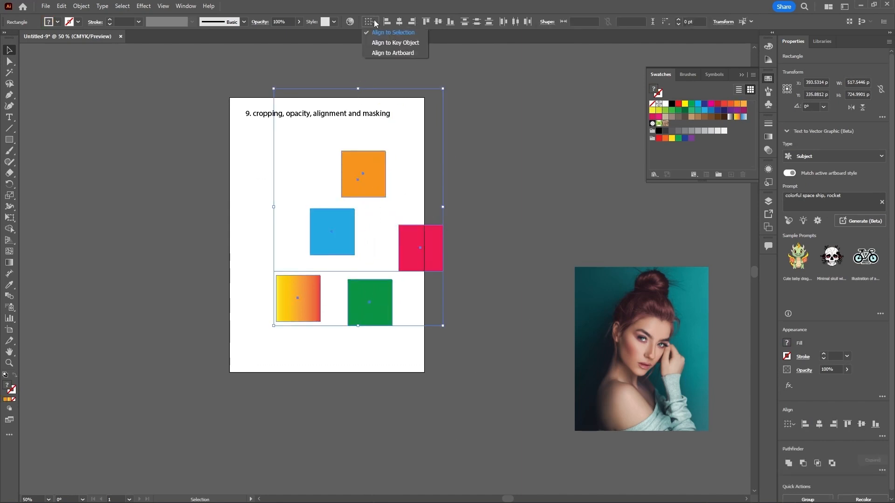
{"action": "left_click", "coordinate": [386, 43]}
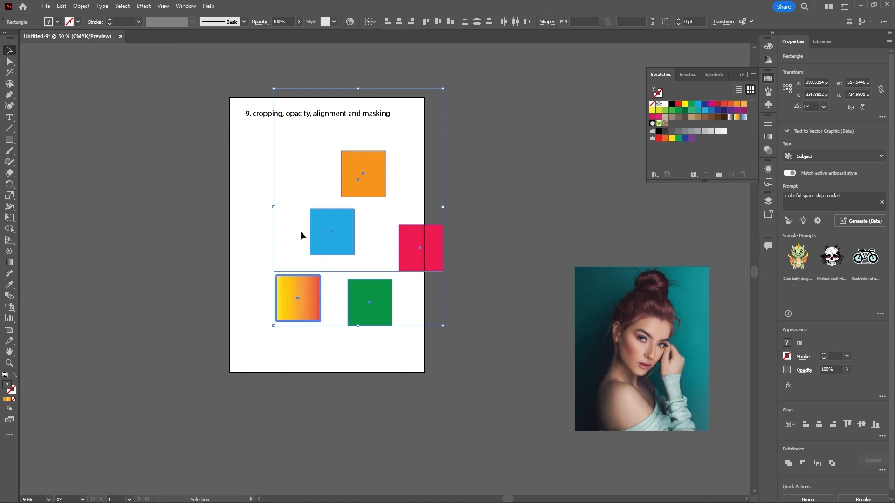
{"action": "left_click", "coordinate": [450, 22]}
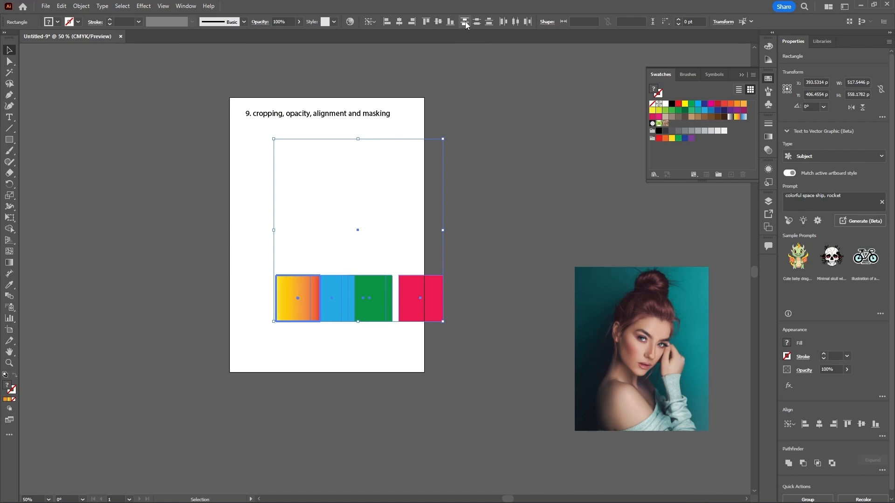
Step: Try each vertical and horizontal distribution option on the row, undo them all and deselect
{"action": "left_click", "coordinate": [465, 23]}
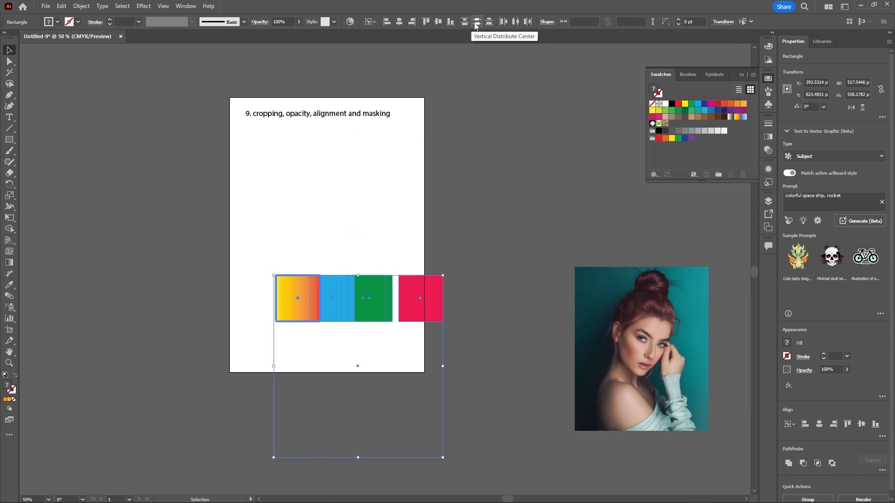
{"action": "left_click", "coordinate": [475, 24]}
{"action": "left_click", "coordinate": [487, 23]}
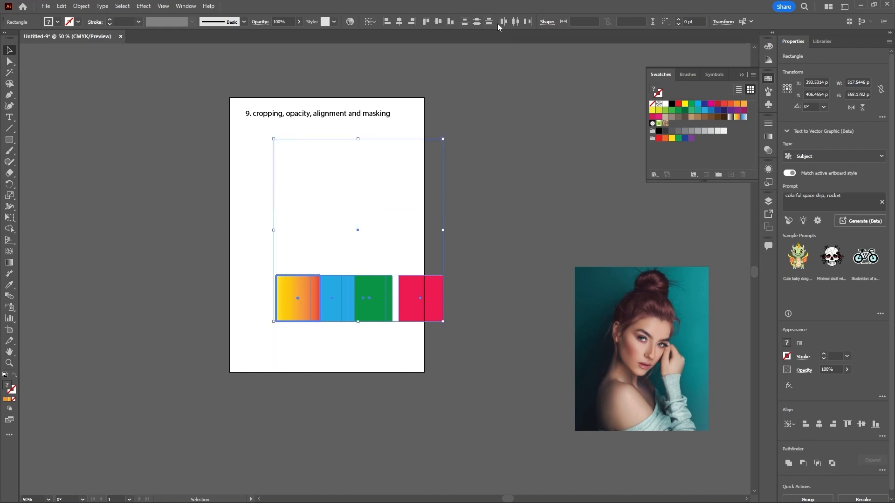
{"action": "left_click", "coordinate": [503, 22]}
{"action": "left_click", "coordinate": [514, 22]}
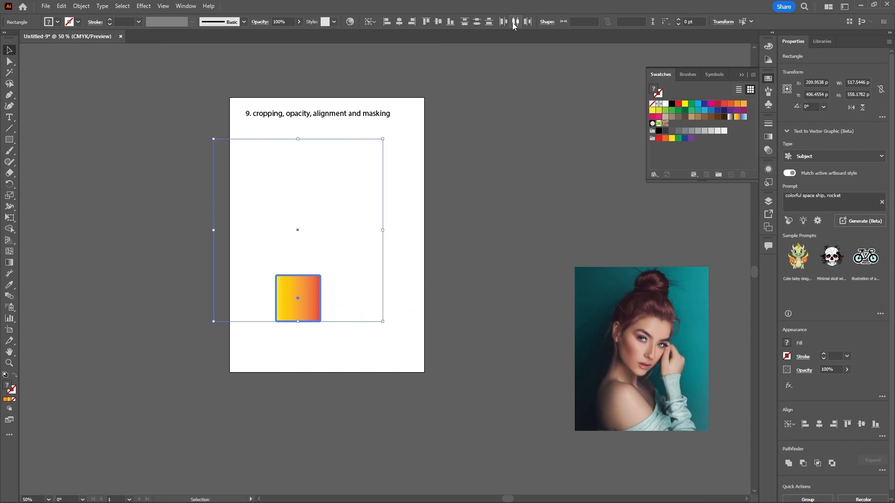
{"action": "left_click", "coordinate": [526, 23]}
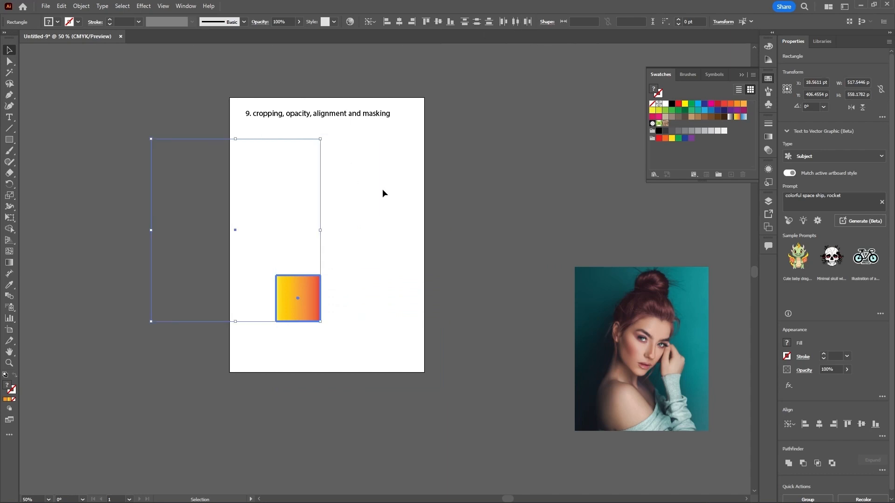
{"action": "key", "text": "ctrl+z"}
{"action": "key", "text": "ctrl+z"}
{"action": "key", "text": "ctrl+z"}
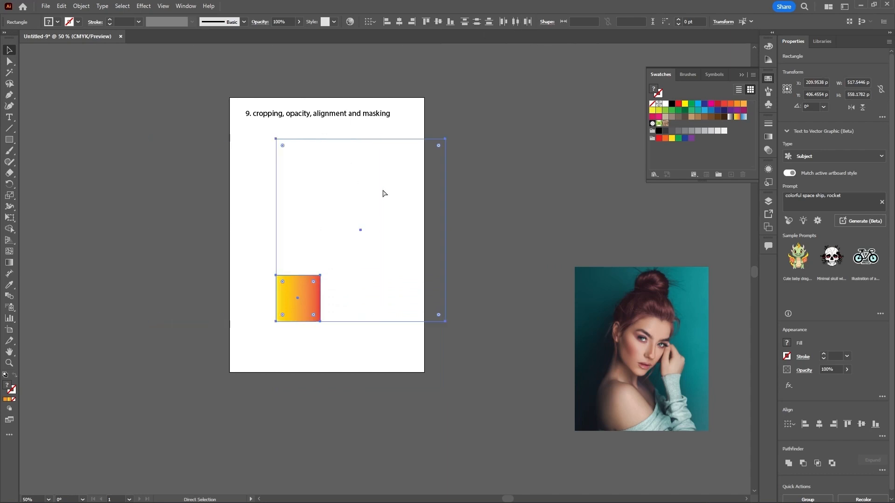
{"action": "key", "text": "ctrl+z"}
{"action": "key", "text": "ctrl+z"}
{"action": "left_click", "coordinate": [403, 207]}
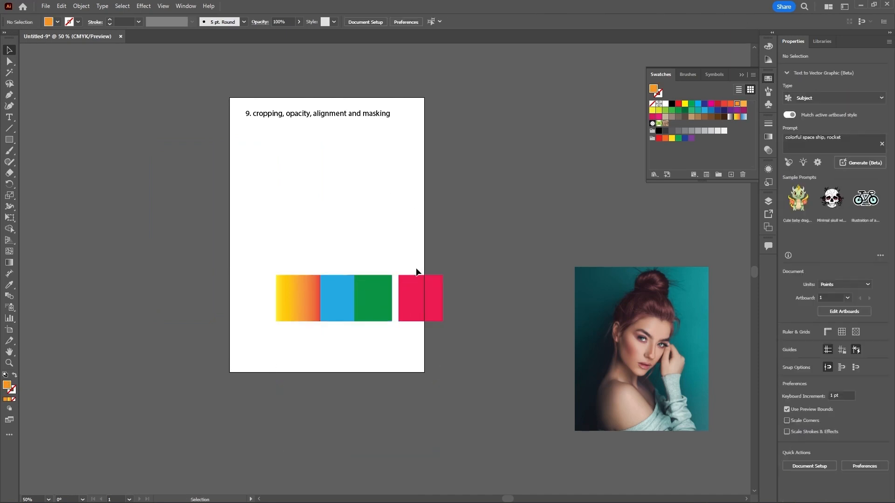
Step: Scatter the five coloured squares across the artboard at different heights and positions
{"action": "left_click_drag", "start_coordinate": [413, 279], "coordinate": [386, 189]}
{"action": "left_click_drag", "start_coordinate": [379, 278], "coordinate": [313, 177]}
{"action": "left_click", "coordinate": [375, 301]}
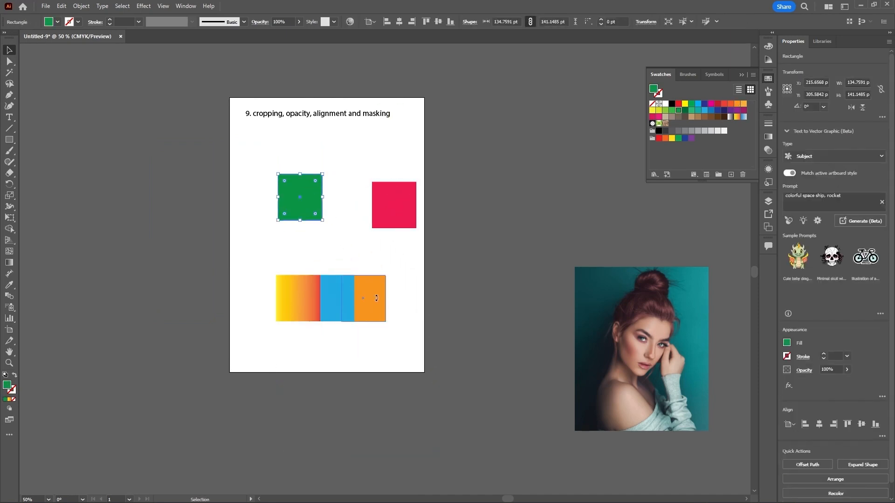
{"action": "left_click_drag", "start_coordinate": [375, 301], "coordinate": [413, 284]}
{"action": "left_click_drag", "start_coordinate": [328, 288], "coordinate": [230, 230]}
{"action": "left_click_drag", "start_coordinate": [306, 301], "coordinate": [306, 328]}
{"action": "left_click_drag", "start_coordinate": [304, 190], "coordinate": [314, 208]}
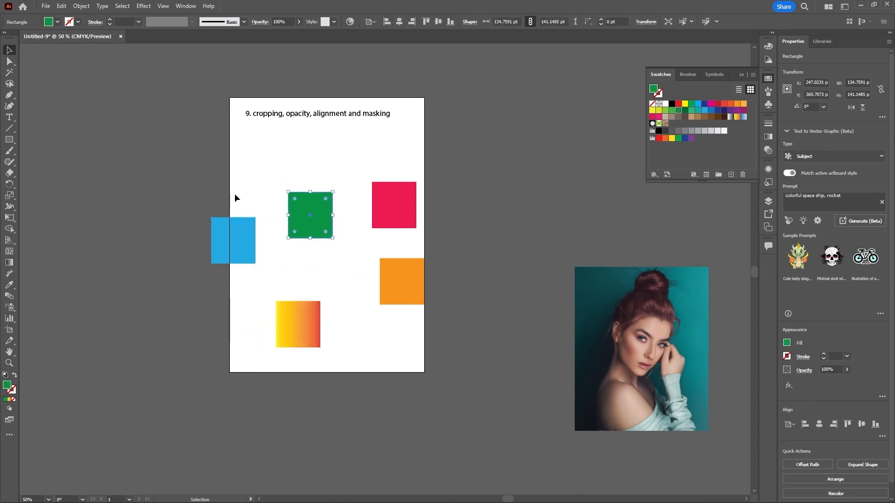
Step: Select all the squares and set alignment to Align to Artboard
{"action": "left_click_drag", "start_coordinate": [200, 155], "coordinate": [436, 346]}
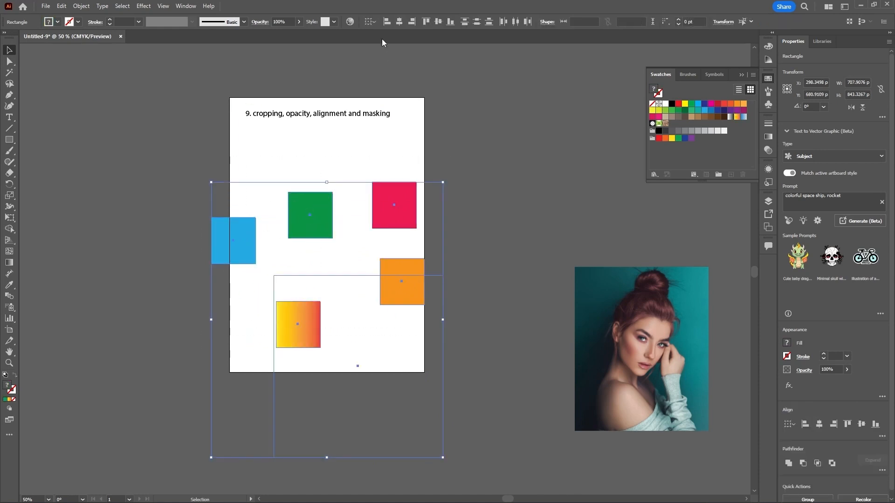
{"action": "left_click", "coordinate": [377, 22]}
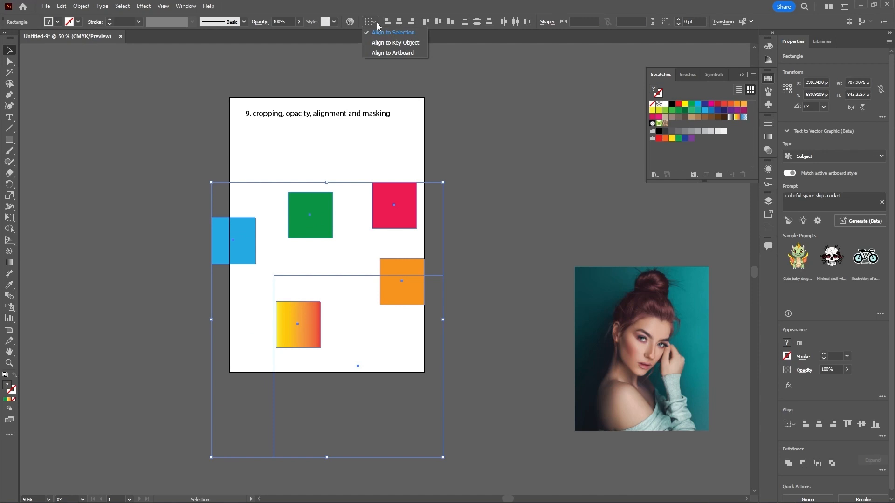
{"action": "left_click", "coordinate": [391, 53]}
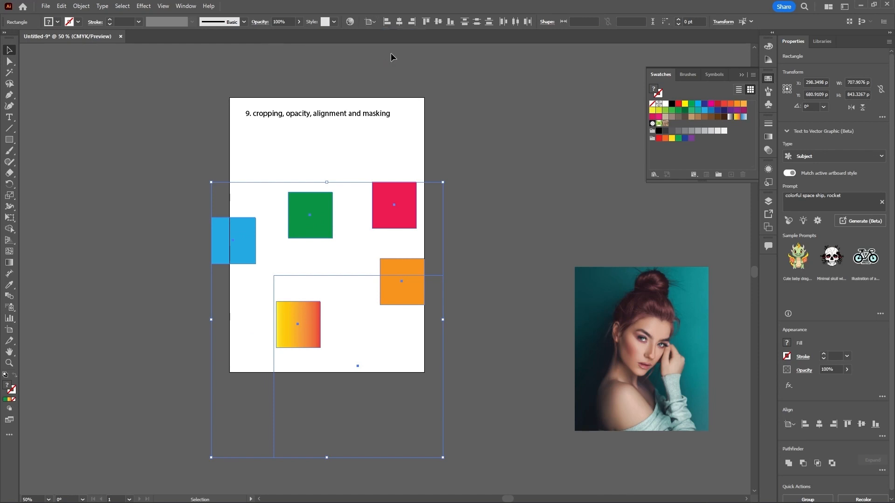
{"action": "left_click", "coordinate": [375, 22]}
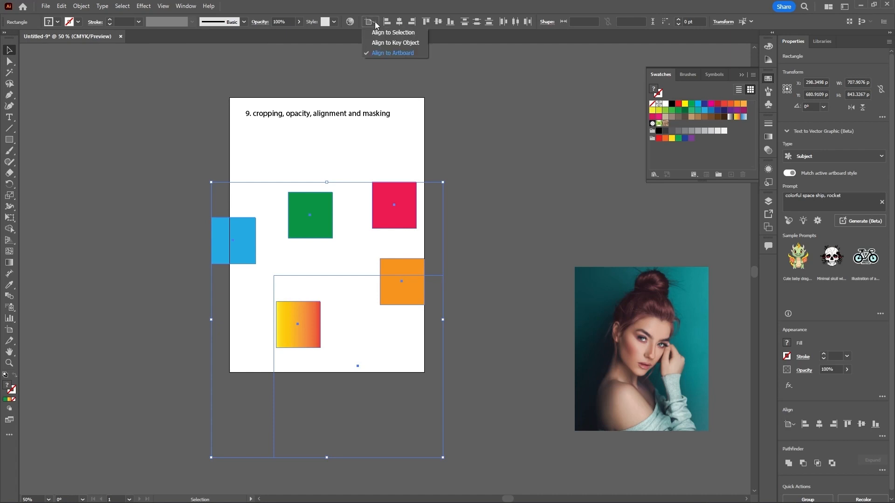
{"action": "left_click", "coordinate": [403, 53]}
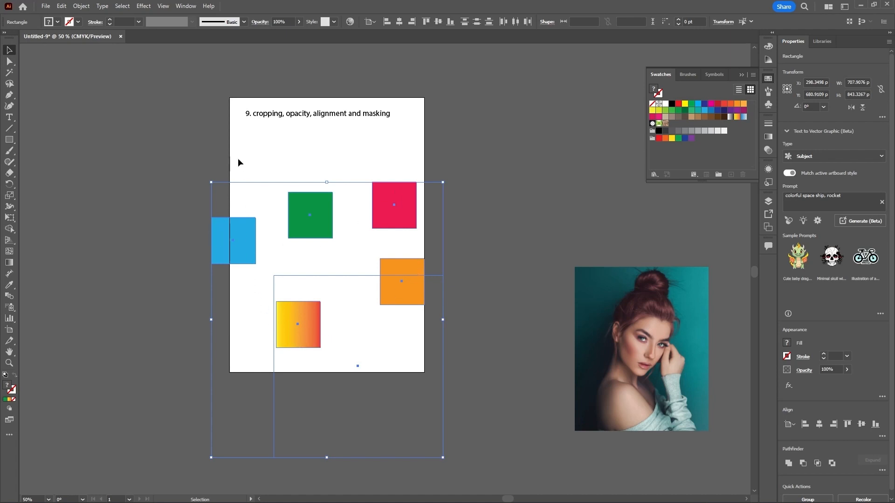
{"action": "left_click", "coordinate": [374, 22]}
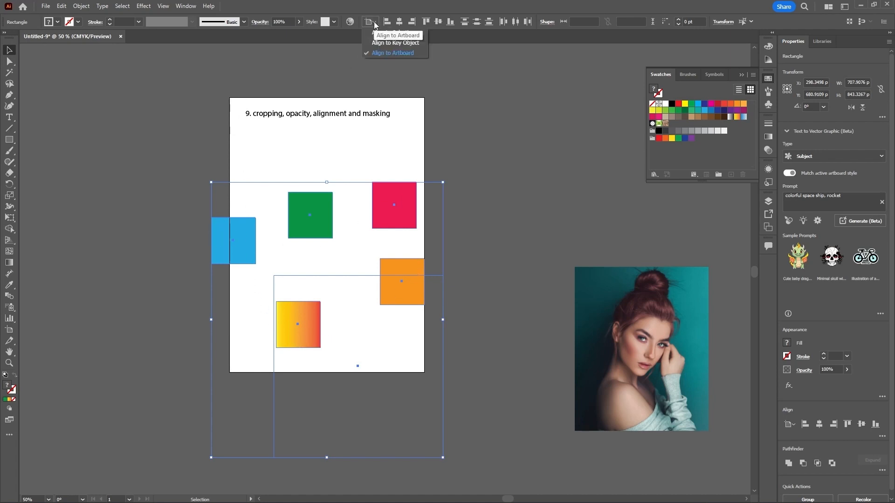
{"action": "left_click", "coordinate": [390, 53]}
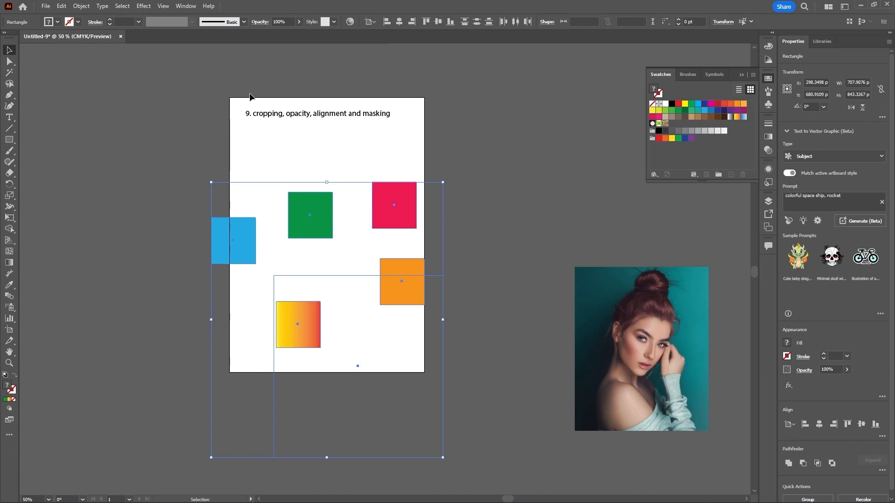
Step: Try aligning the squares left, centre, right, top, middle and bottom relative to the artboard, undoing each
{"action": "left_click", "coordinate": [387, 22]}
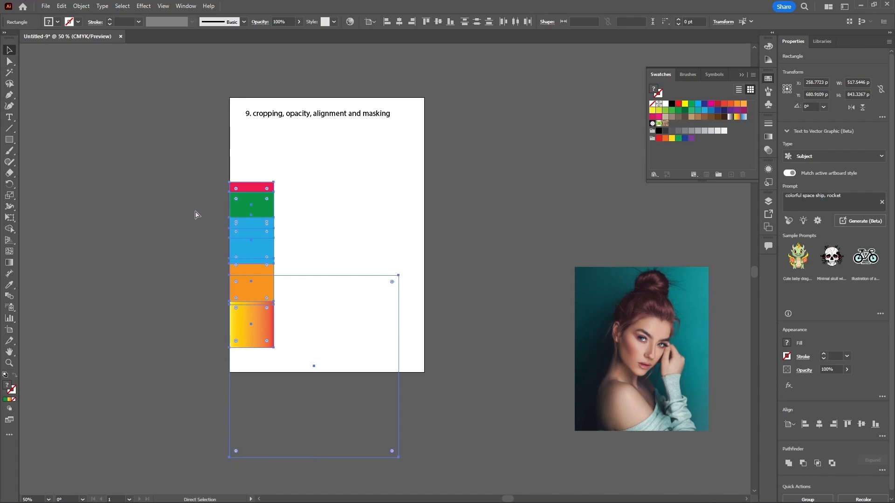
{"action": "key", "text": "ctrl+z"}
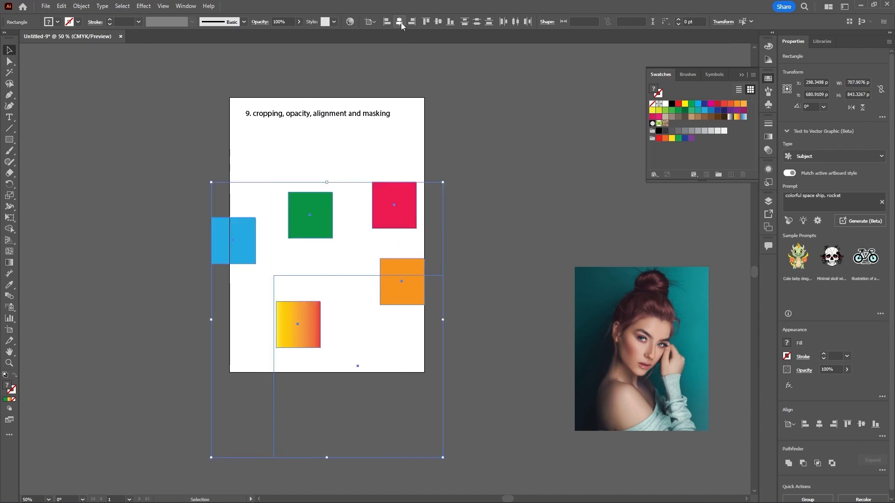
{"action": "left_click", "coordinate": [400, 22]}
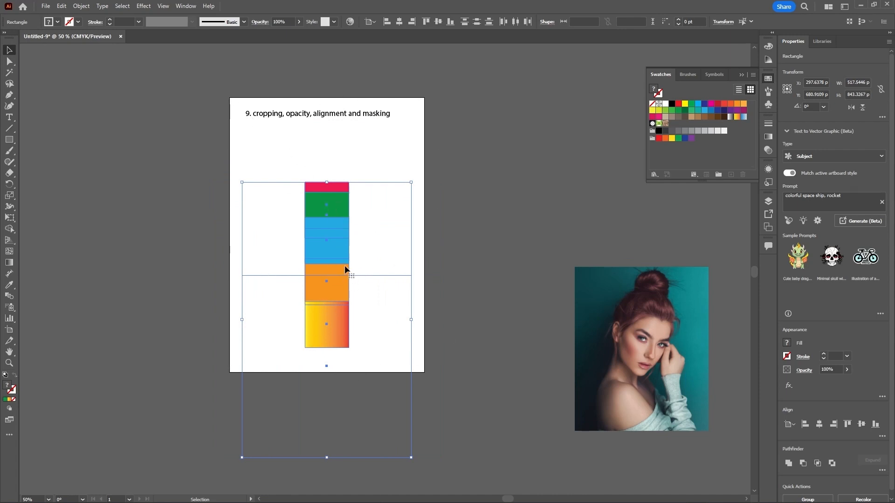
{"action": "key", "text": "ctrl+z"}
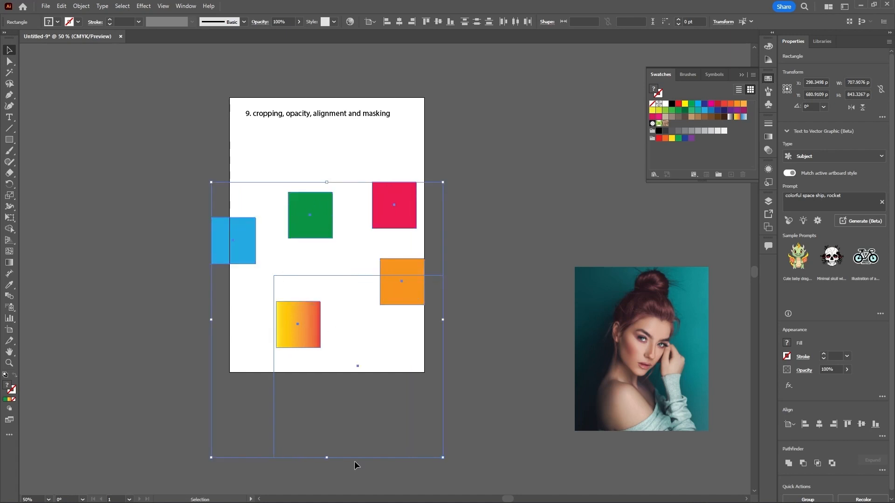
{"action": "left_click", "coordinate": [411, 24]}
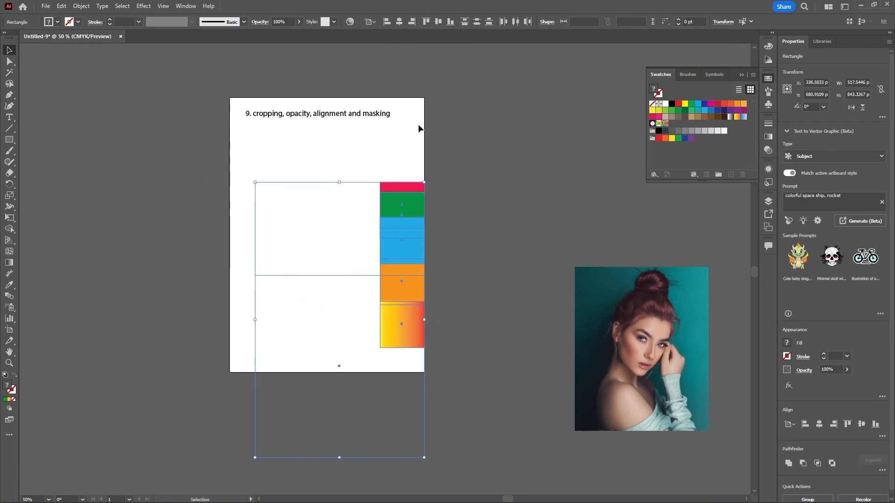
{"action": "key", "text": "ctrl+z"}
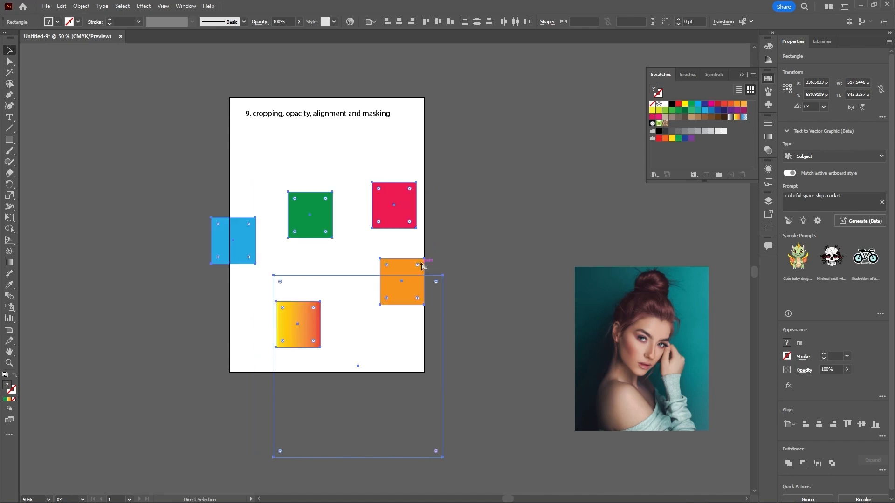
{"action": "left_click", "coordinate": [426, 22]}
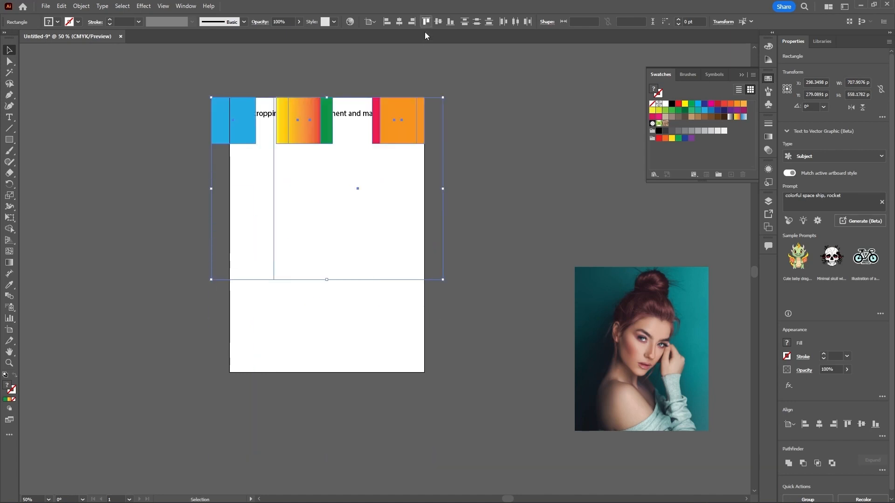
{"action": "key", "text": "ctrl+z"}
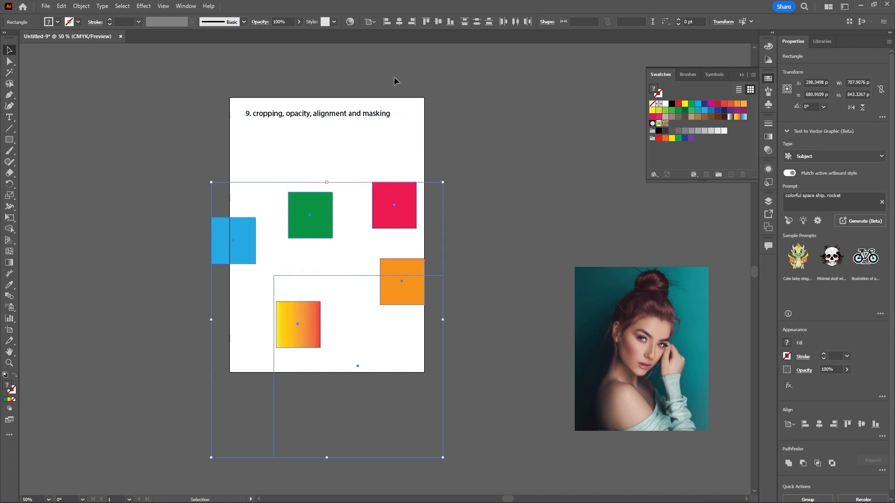
{"action": "left_click", "coordinate": [437, 22]}
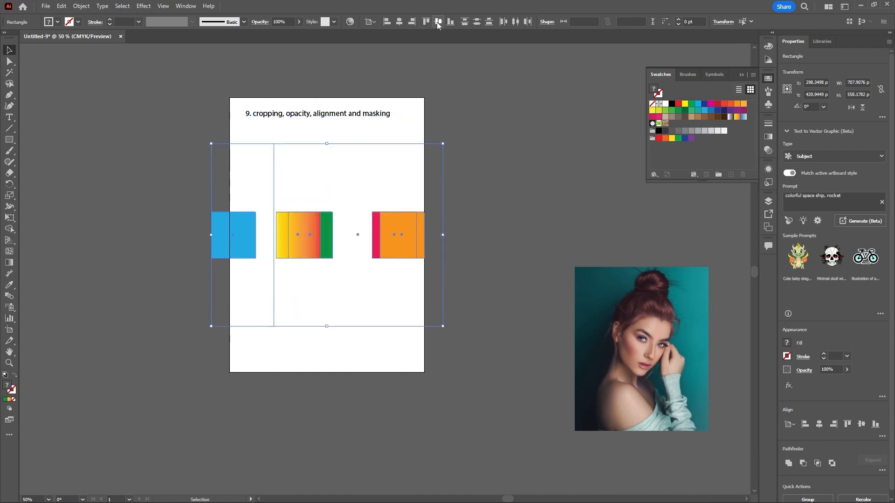
{"action": "key", "text": "ctrl+z"}
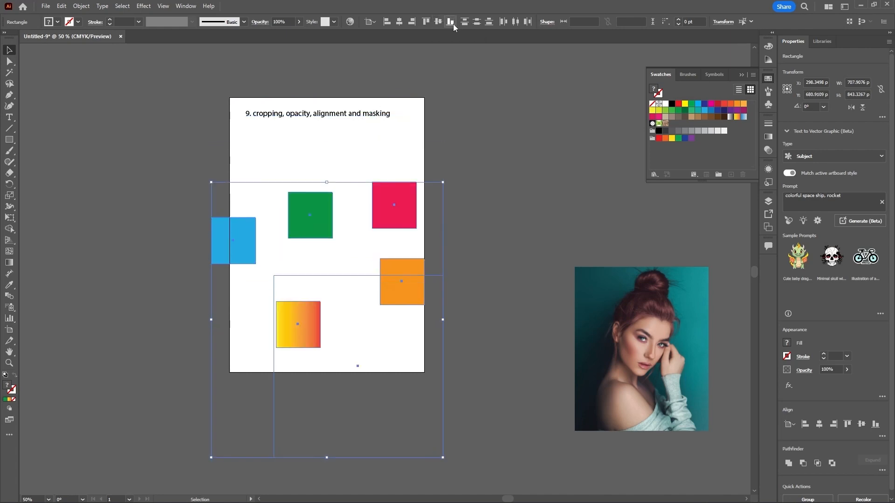
{"action": "left_click", "coordinate": [450, 22]}
{"action": "key", "text": "ctrl+z"}
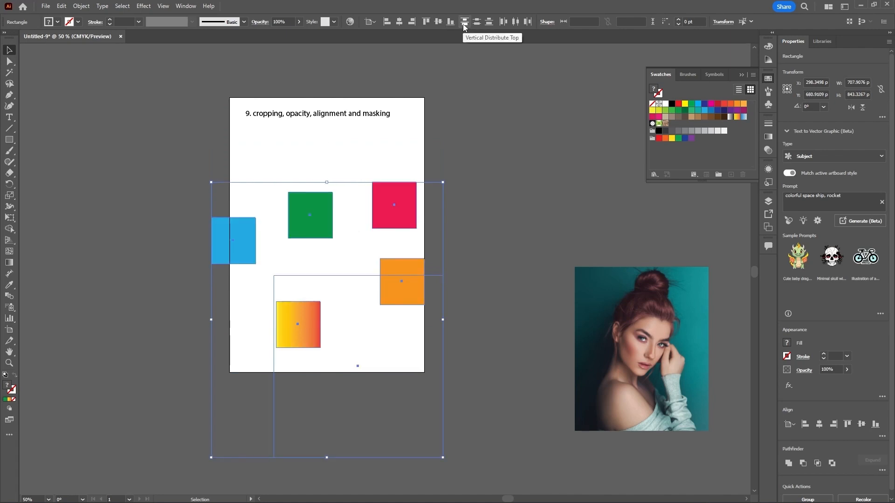
Step: Try each vertical and horizontal distribution option relative to the artboard, undoing each one
{"action": "left_click", "coordinate": [464, 23]}
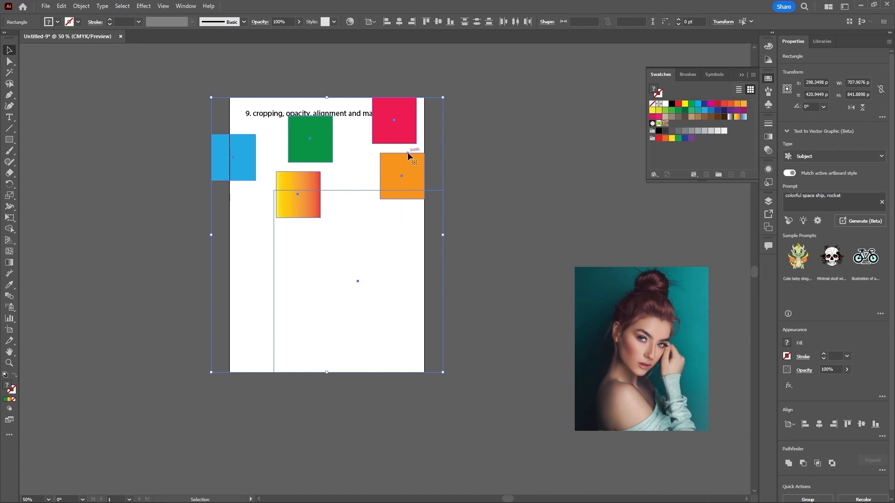
{"action": "key", "text": "ctrl+z"}
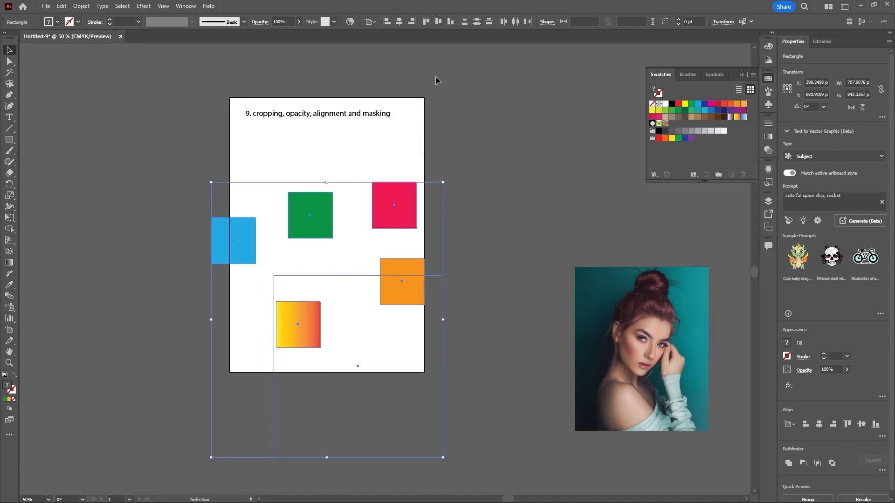
{"action": "left_click", "coordinate": [477, 22]}
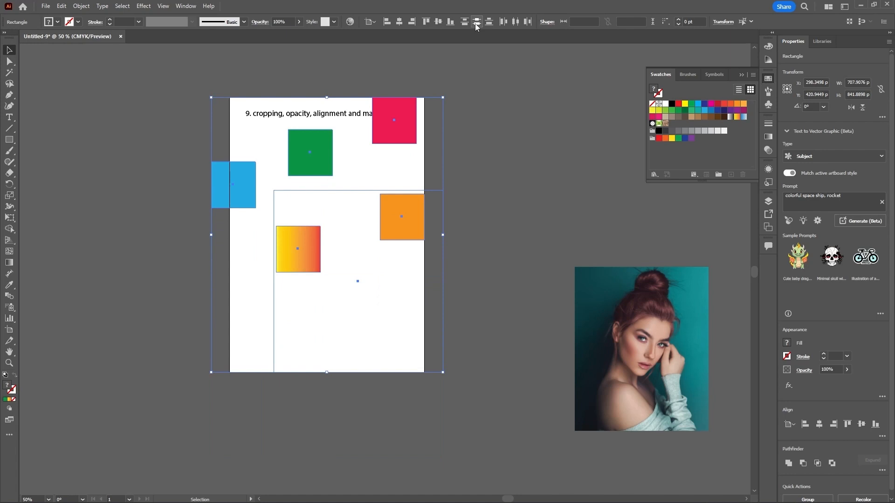
{"action": "key", "text": "ctrl+z"}
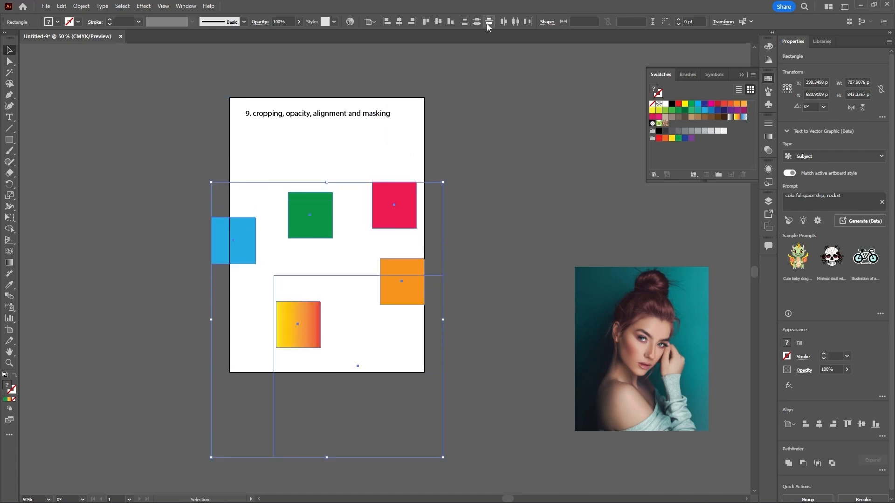
{"action": "left_click", "coordinate": [488, 22]}
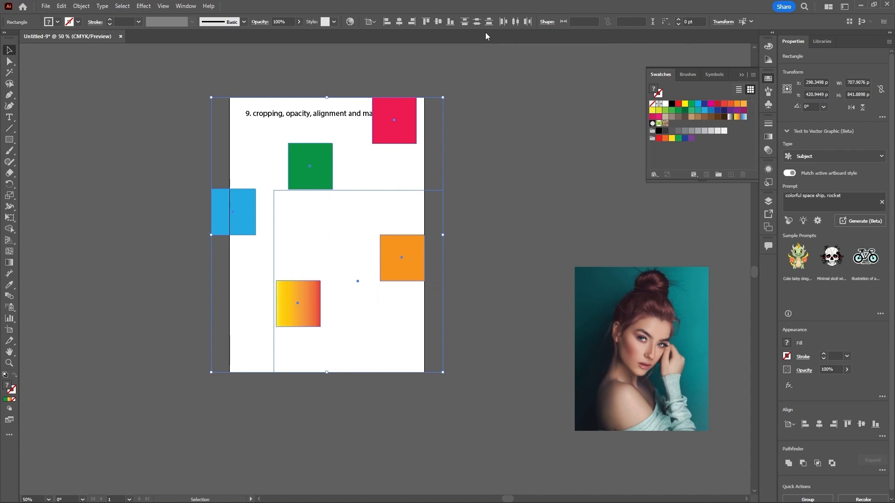
{"action": "key", "text": "ctrl+z"}
{"action": "left_click", "coordinate": [502, 22]}
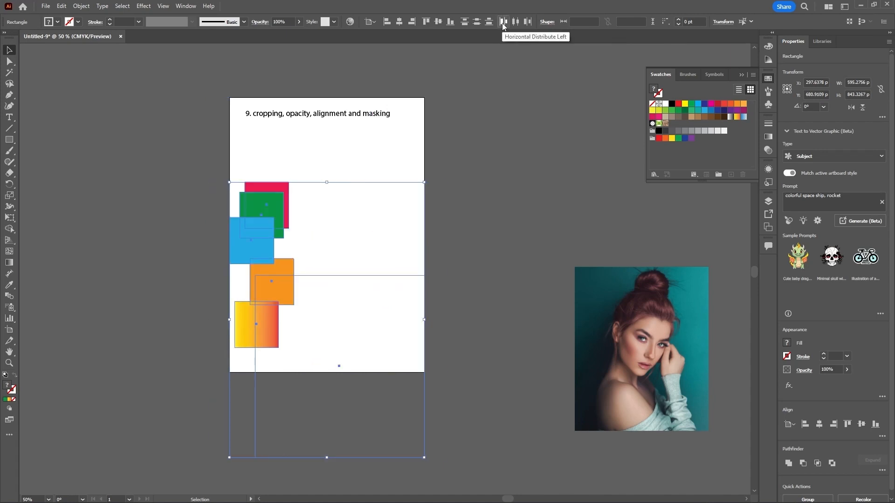
{"action": "key", "text": "ctrl+z"}
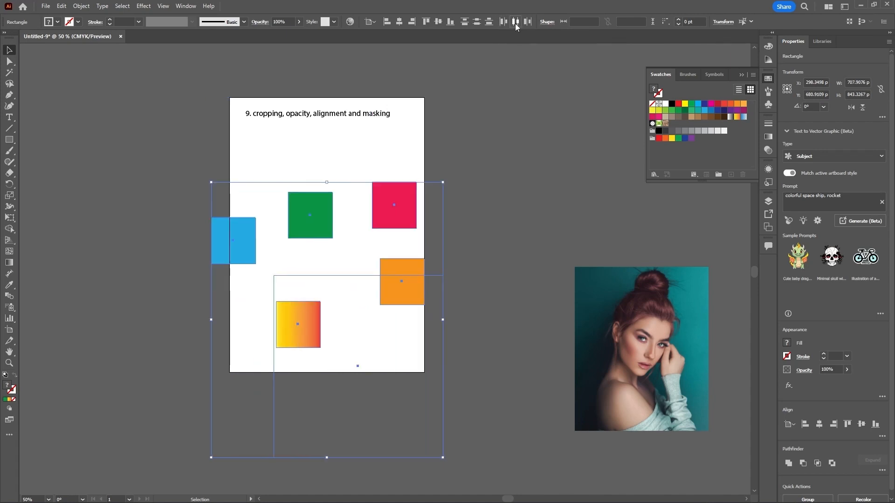
{"action": "left_click", "coordinate": [515, 22]}
{"action": "key", "text": "ctrl+z"}
{"action": "left_click", "coordinate": [527, 22]}
{"action": "key", "text": "ctrl+z"}
Step: Align the squares to the artboard's left edge and deselect
{"action": "left_click", "coordinate": [388, 22]}
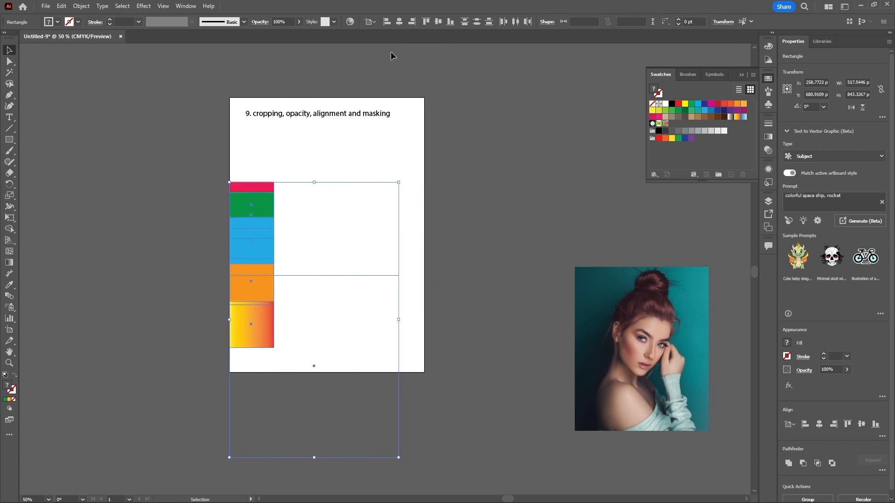
{"action": "left_click", "coordinate": [457, 188]}
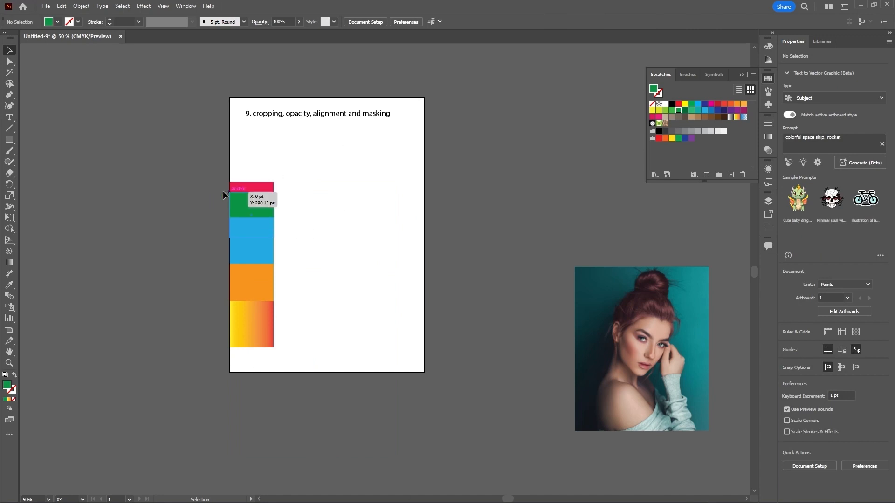
Step: Select the stacked column of squares and move it off the artboard to the left
{"action": "left_click_drag", "start_coordinate": [207, 160], "coordinate": [280, 292]}
{"action": "left_click_drag", "start_coordinate": [253, 255], "coordinate": [101, 190]}
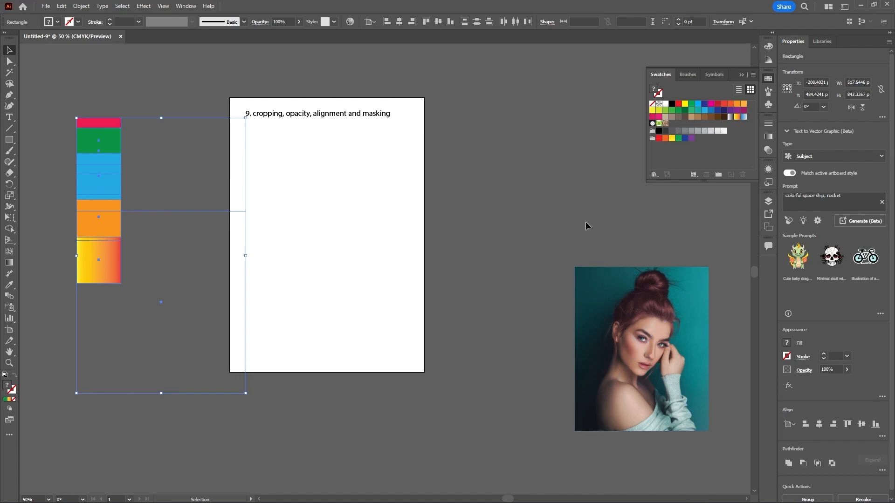
Step: Move the photo onto the artboard and back out, leaving it beside the artboard's upper right
{"action": "left_click_drag", "start_coordinate": [640, 311], "coordinate": [609, 258]}
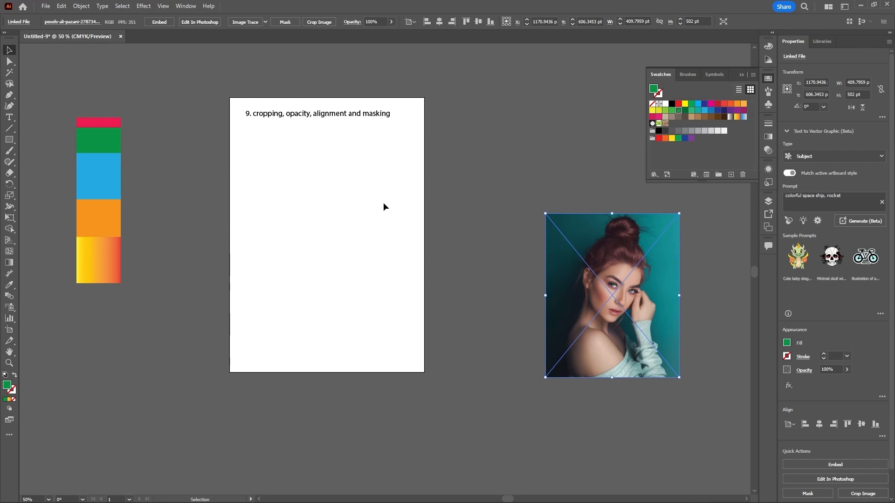
{"action": "left_click_drag", "start_coordinate": [623, 240], "coordinate": [359, 192]}
{"action": "left_click", "coordinate": [507, 237]}
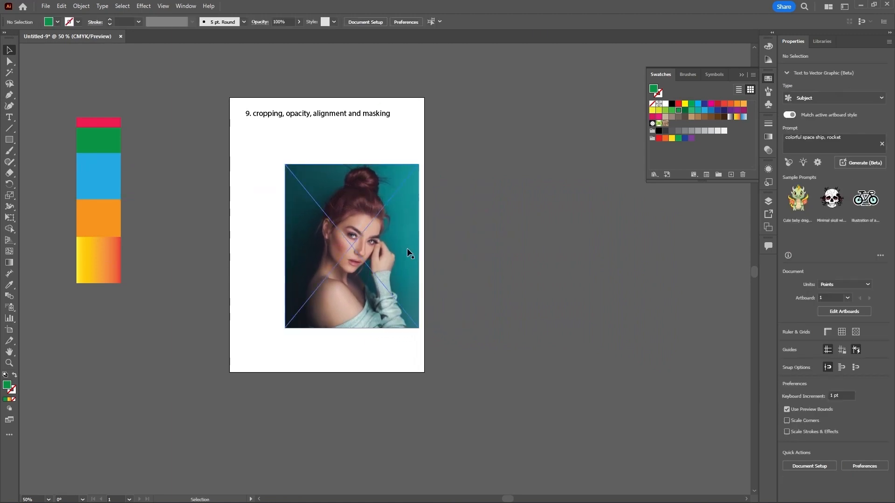
{"action": "left_click_drag", "start_coordinate": [406, 248], "coordinate": [372, 232]}
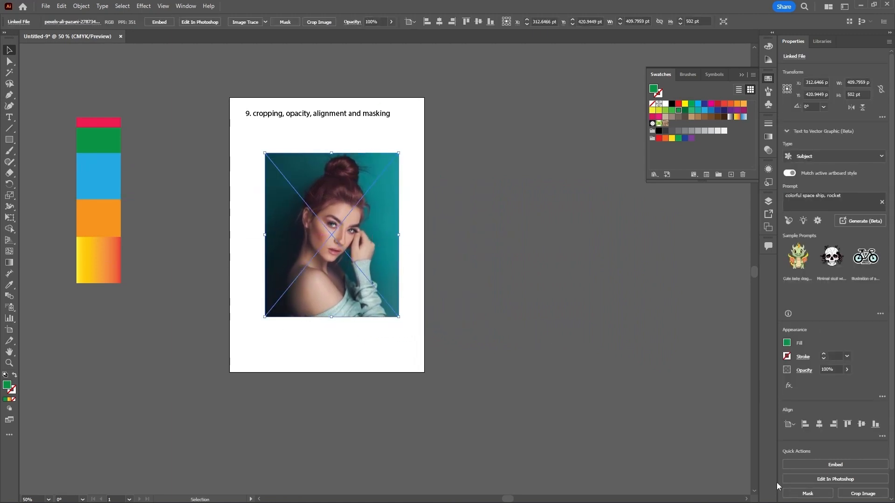
{"action": "left_click_drag", "start_coordinate": [458, 245], "coordinate": [625, 223]}
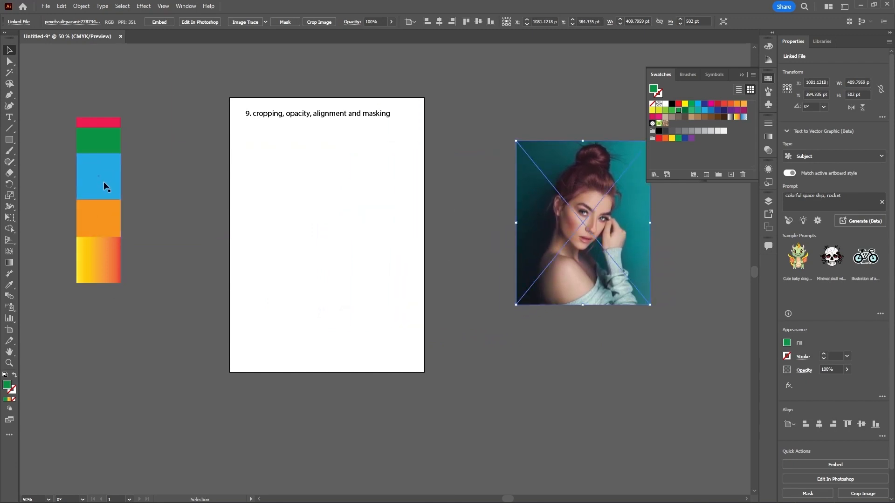
Step: Move the blue square onto the artboard's lower left, enlarged to about 434 by 455 pt
{"action": "left_click_drag", "start_coordinate": [104, 181], "coordinate": [388, 300]}
{"action": "left_click_drag", "start_coordinate": [348, 272], "coordinate": [265, 349]}
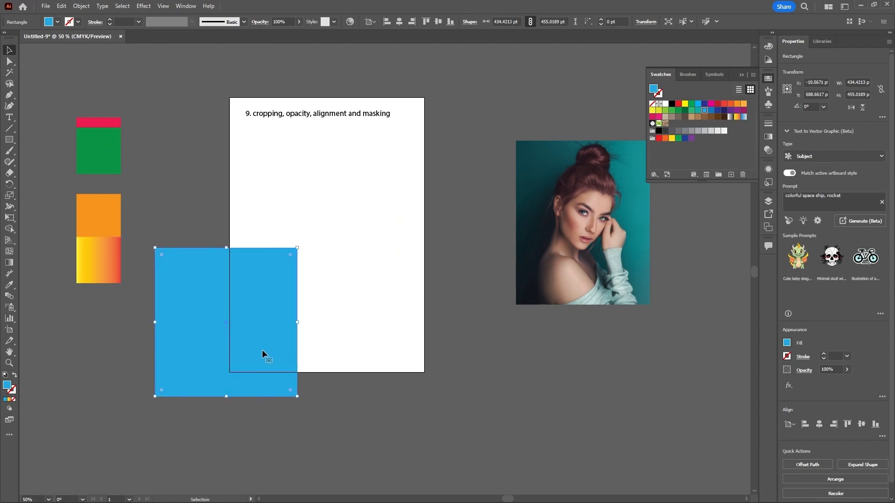
Step: Delete the blue square and move the photo onto the middle of the artboard
{"action": "key", "text": "Delete"}
{"action": "left_click_drag", "start_coordinate": [577, 262], "coordinate": [330, 288]}
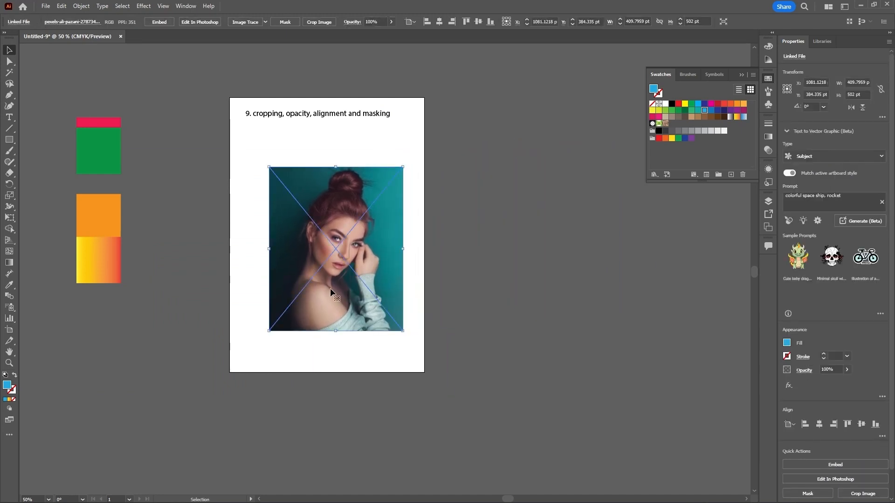
Step: Draw a circle about 356 pt wide over the upper part of the photo with the Ellipse tool, then deselect
{"action": "left_click", "coordinate": [14, 139]}
{"action": "left_click", "coordinate": [40, 163]}
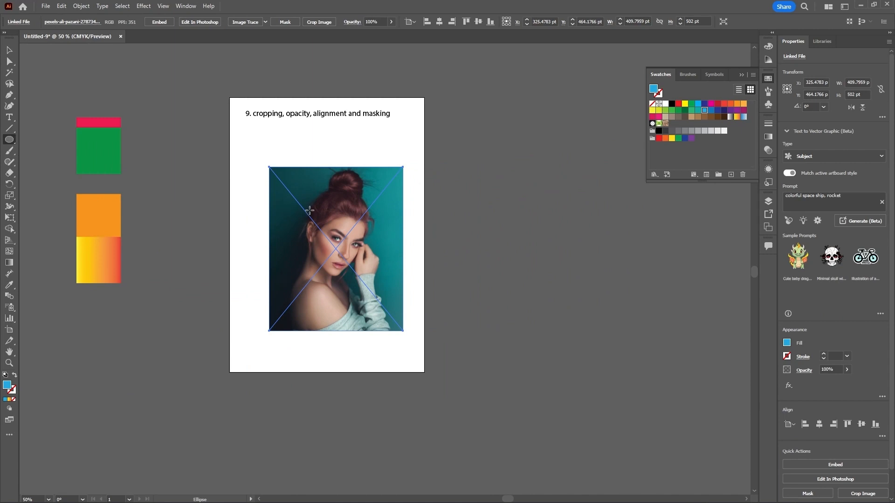
{"action": "mouse_move", "coordinate": [317, 214]}
{"action": "left_mouse_down"}
{"action": "mouse_move", "coordinate": [349, 254]}
{"action": "mouse_move", "coordinate": [351, 272]}
{"action": "mouse_move", "coordinate": [340, 273]}
{"action": "mouse_move", "coordinate": [345, 270]}
{"action": "left_mouse_up"}
{"action": "left_click", "coordinate": [9, 50]}
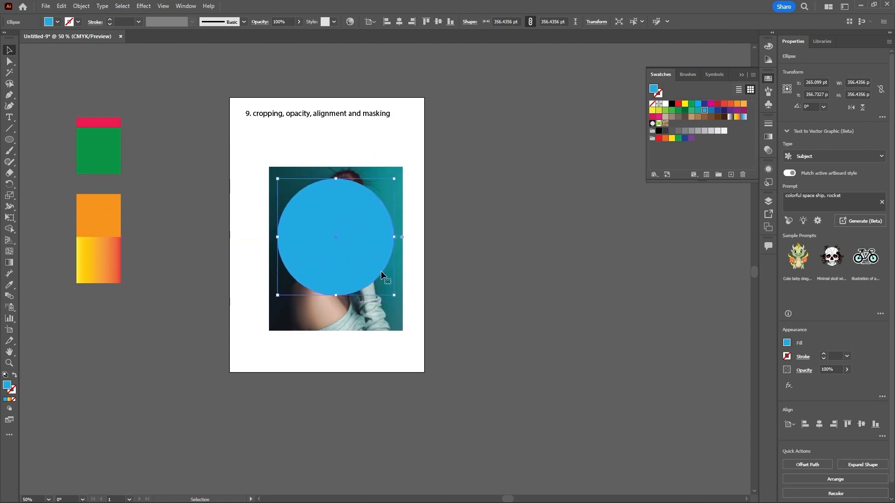
{"action": "left_click", "coordinate": [475, 243]}
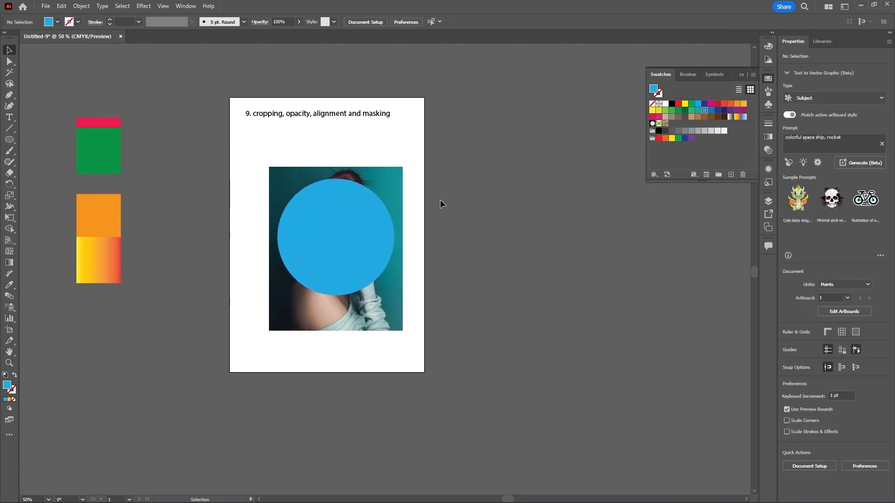
Step: Select the circle and the photo together and make a clipping mask from them
{"action": "left_click", "coordinate": [343, 240]}
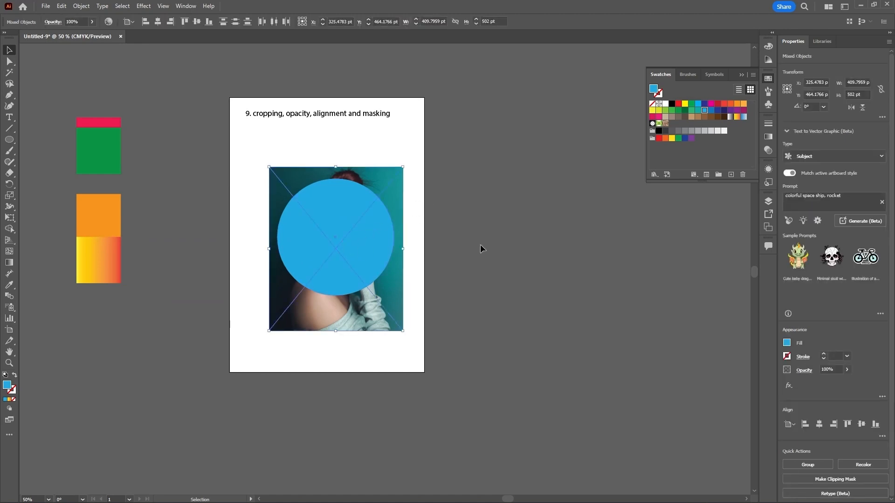
{"action": "left_click", "coordinate": [480, 244]}
{"action": "left_click", "coordinate": [403, 187]}
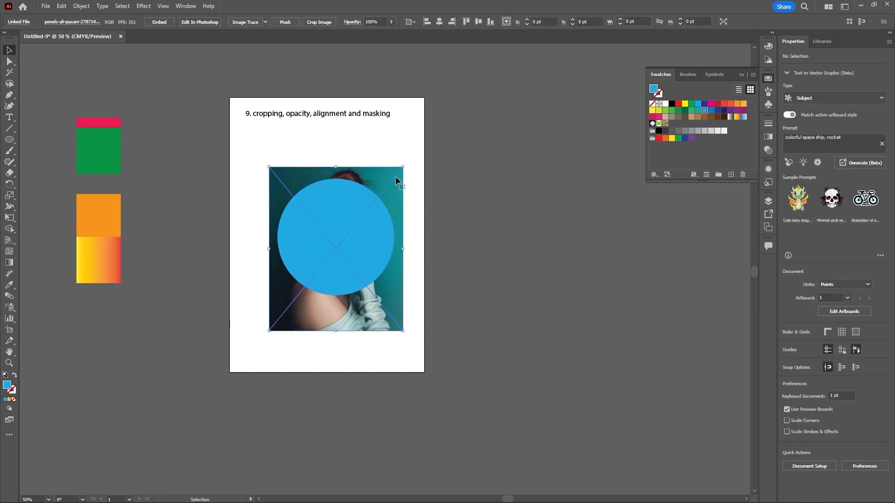
{"action": "left_click", "coordinate": [341, 202], "text": "shift"}
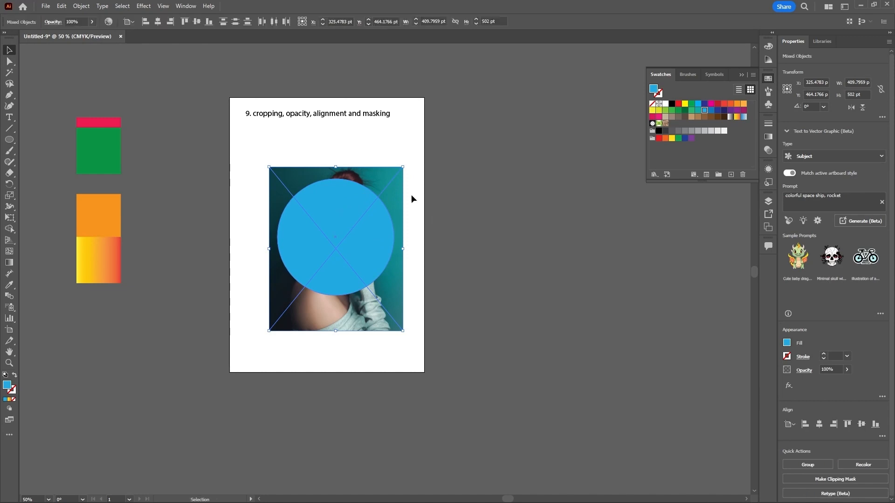
{"action": "right_click", "coordinate": [363, 200]}
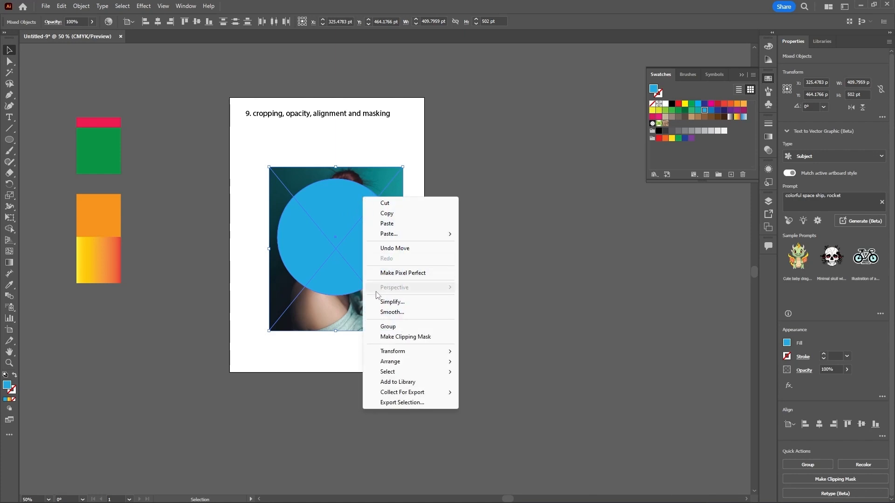
{"action": "left_click", "coordinate": [403, 337]}
{"action": "left_click", "coordinate": [472, 286]}
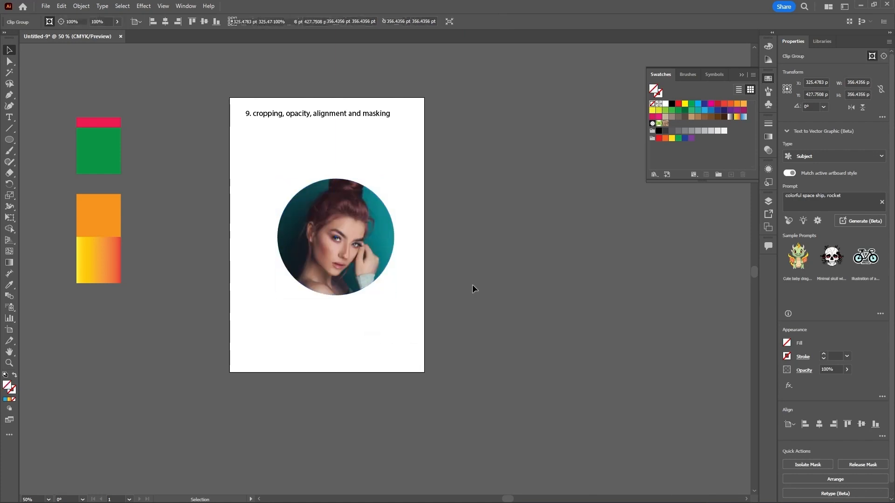
Step: Move the masked photo up toward the artboard's upper left and isolate the clipping mask
{"action": "left_click_drag", "start_coordinate": [363, 242], "coordinate": [343, 200]}
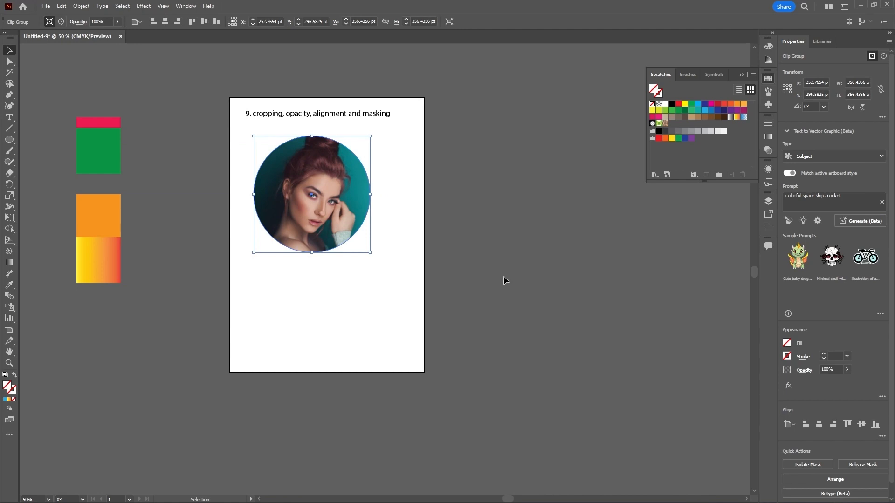
{"action": "right_click", "coordinate": [351, 194]}
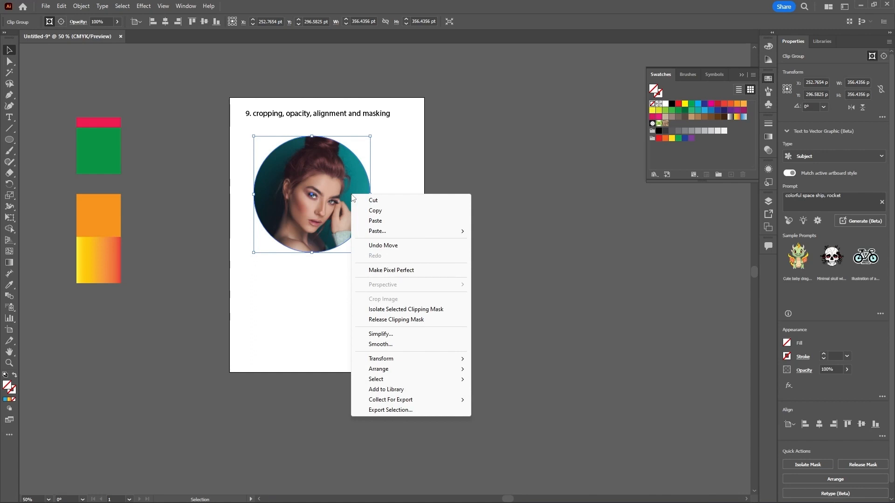
{"action": "left_click", "coordinate": [405, 309]}
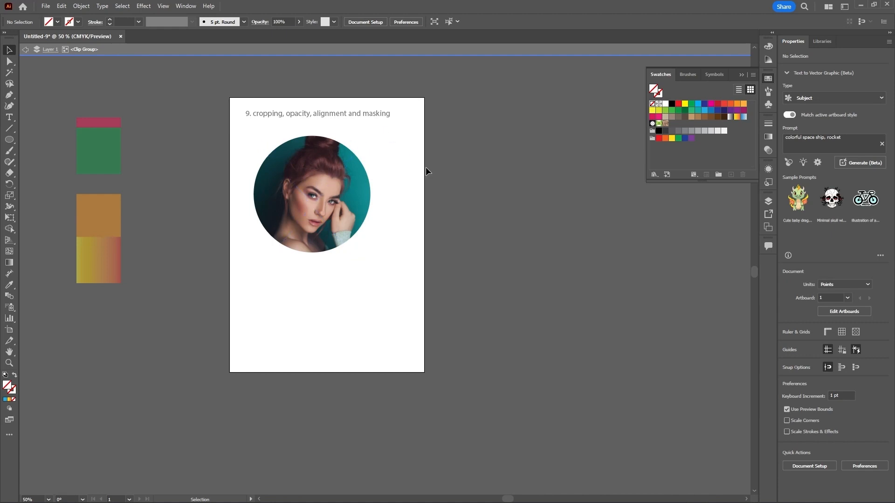
Step: Reposition the photo inside the circular mask and exit isolation mode
{"action": "left_click_drag", "start_coordinate": [347, 192], "coordinate": [354, 169]}
{"action": "left_click_drag", "start_coordinate": [322, 197], "coordinate": [344, 189]}
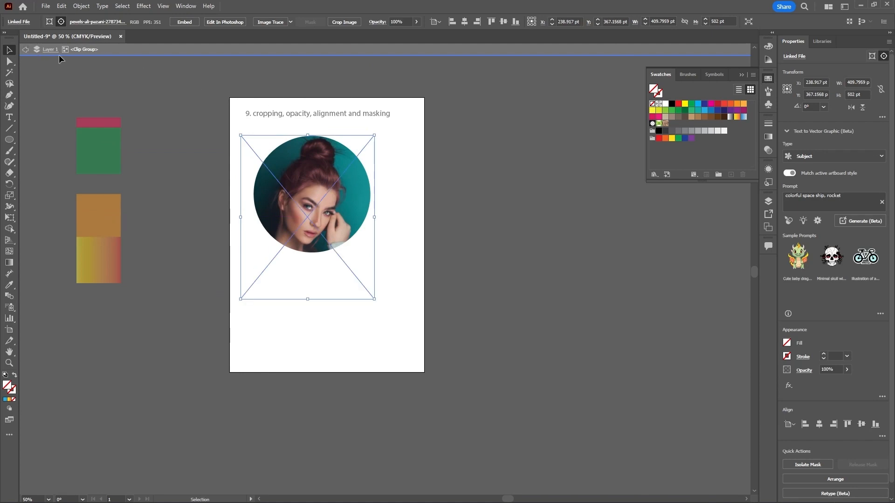
{"action": "left_click", "coordinate": [25, 50]}
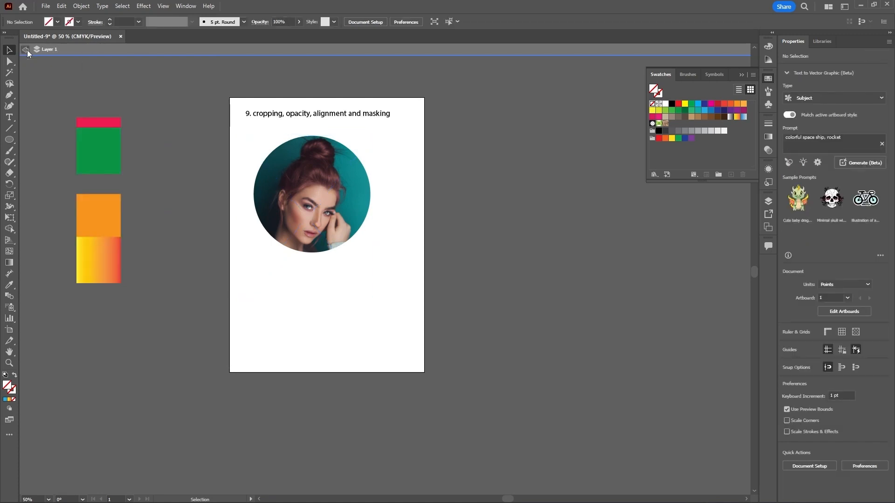
{"action": "left_click", "coordinate": [27, 50]}
Step: Release the clipping mask and move the photo off to the right and back onto the artboard
{"action": "left_click", "coordinate": [345, 193]}
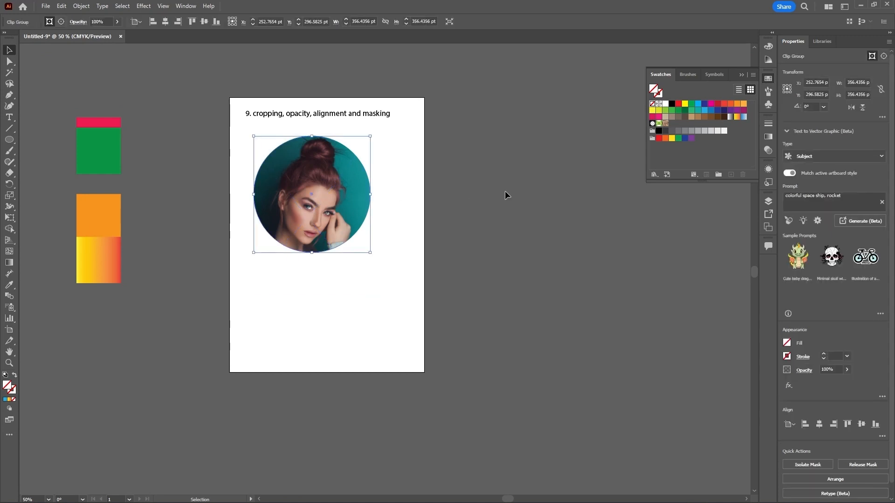
{"action": "left_click", "coordinate": [505, 191]}
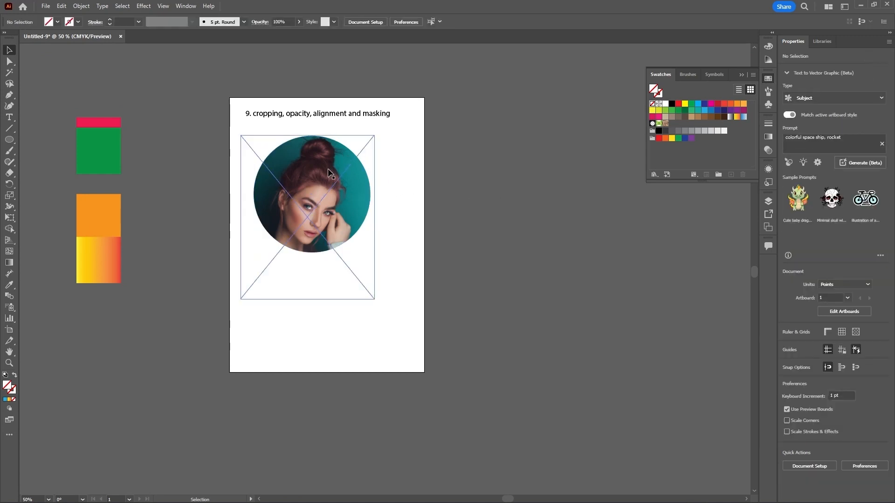
{"action": "left_click", "coordinate": [340, 195]}
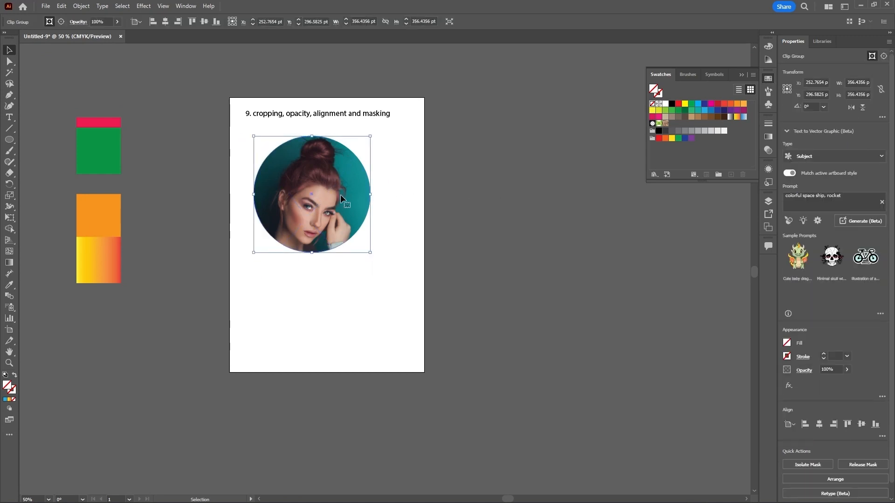
{"action": "right_click", "coordinate": [341, 197]}
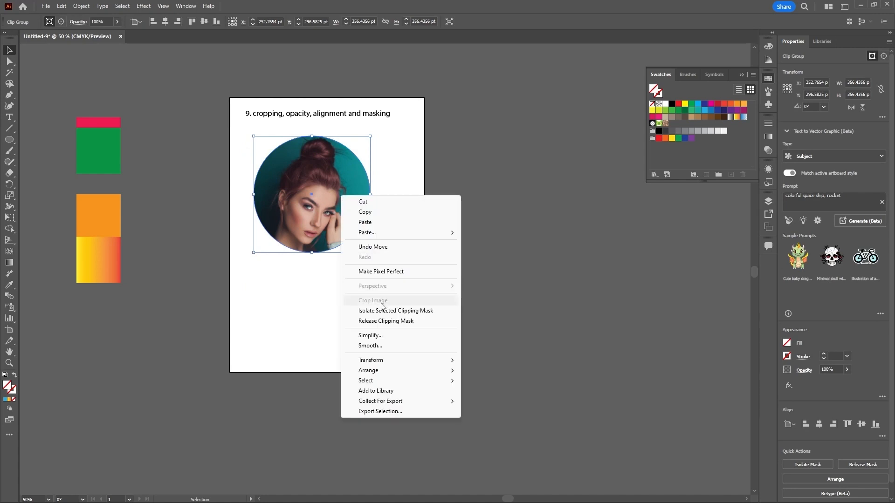
{"action": "left_click", "coordinate": [396, 321]}
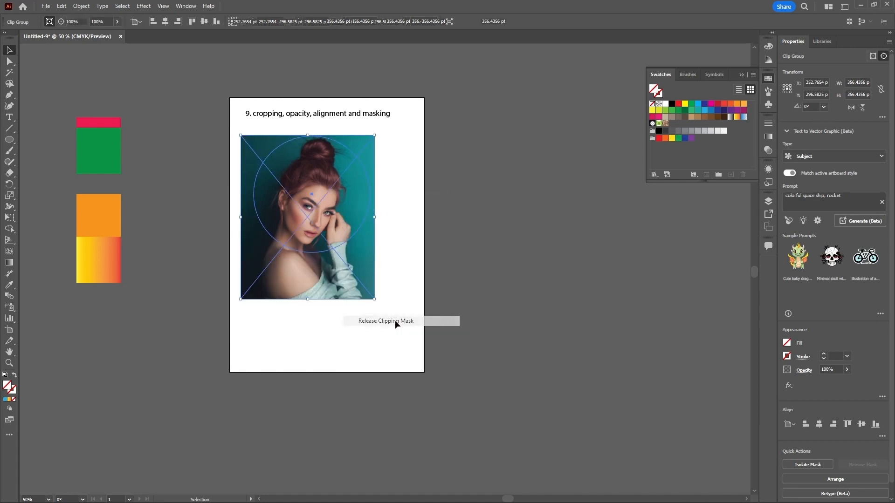
{"action": "left_click", "coordinate": [486, 254]}
{"action": "left_click_drag", "start_coordinate": [361, 263], "coordinate": [500, 240]}
{"action": "left_click_drag", "start_coordinate": [469, 275], "coordinate": [378, 250]}
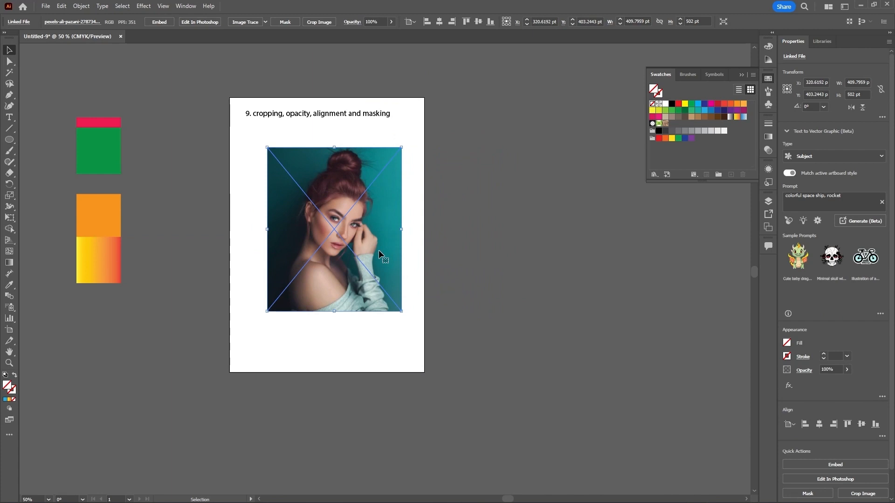
Step: Undo the moves, the mask release and the clipping mask, back to the circle over the photo
{"action": "key", "text": "ctrl+z"}
{"action": "key", "text": "ctrl+z"}
{"action": "key", "text": "ctrl+z"}
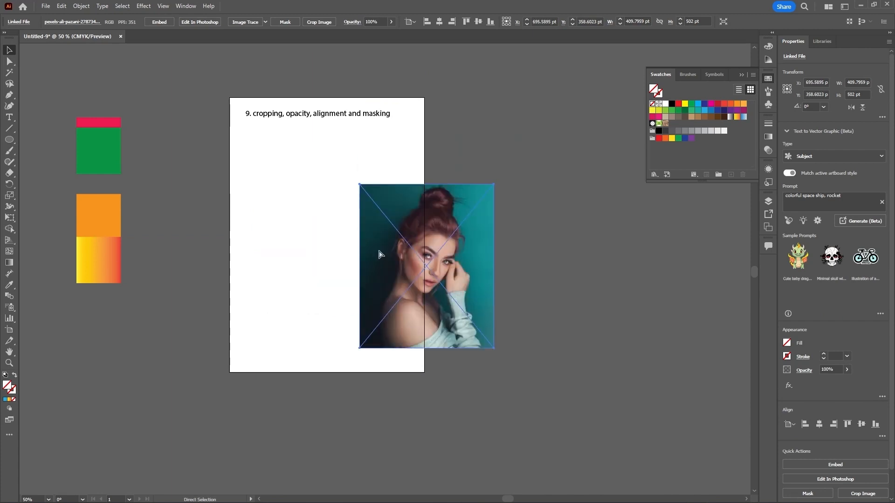
{"action": "key", "text": "ctrl+z"}
{"action": "key", "text": "ctrl+z"}
{"action": "key", "text": "ctrl+z"}
{"action": "key", "text": "ctrl+z"}
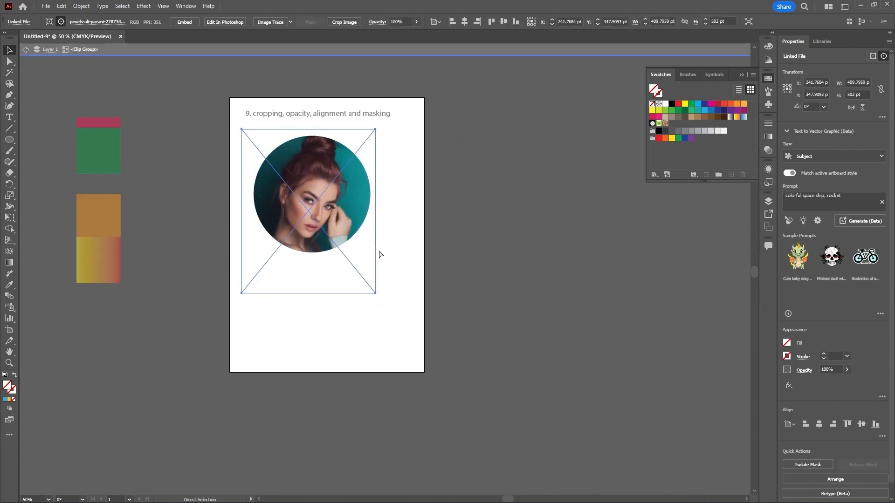
{"action": "key", "text": "ctrl+z"}
{"action": "key", "text": "ctrl+z"}
{"action": "key", "text": "ctrl+z"}
{"action": "key", "text": "ctrl+z"}
{"action": "key", "text": "ctrl+z"}
{"action": "key", "text": "ctrl+z"}
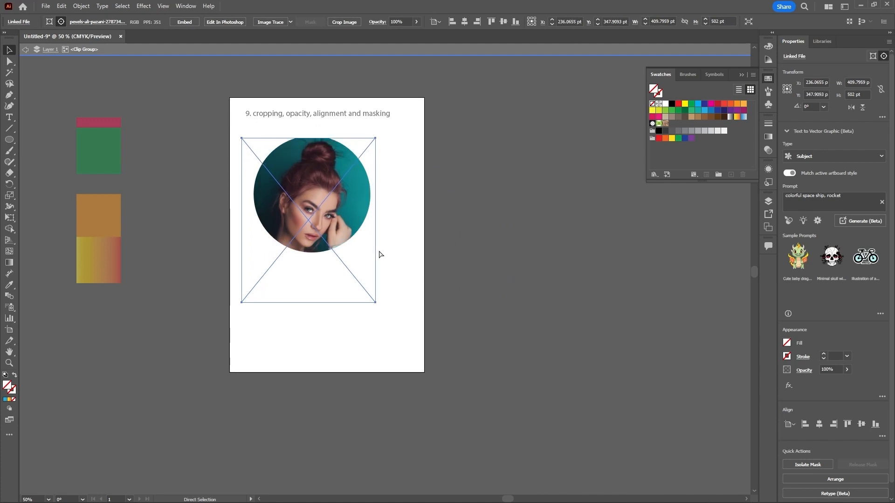
{"action": "key", "text": "ctrl+z"}
{"action": "key", "text": "ctrl+z"}
{"action": "key", "text": "ctrl+z"}
{"action": "key", "text": "ctrl+z"}
{"action": "key", "text": "ctrl+z"}
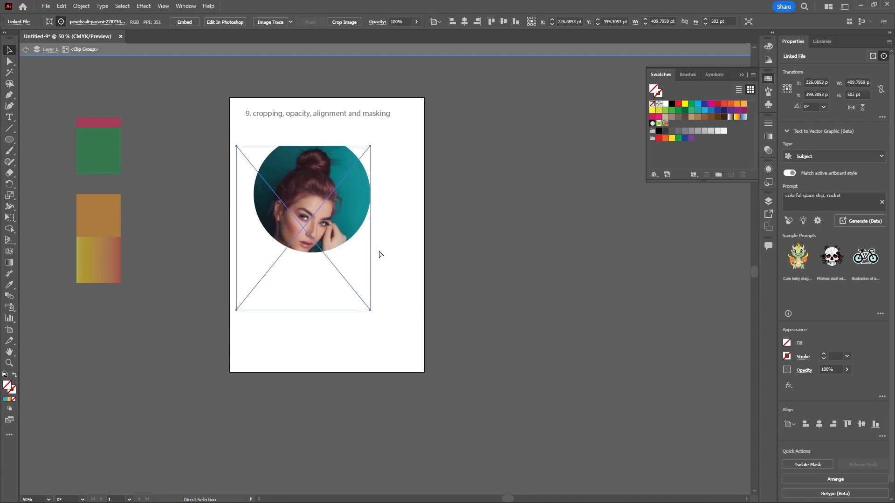
{"action": "key", "text": "ctrl+z"}
{"action": "key", "text": "ctrl+z"}
{"action": "key", "text": "ctrl+z"}
{"action": "key", "text": "ctrl+z"}
{"action": "key", "text": "ctrl+z"}
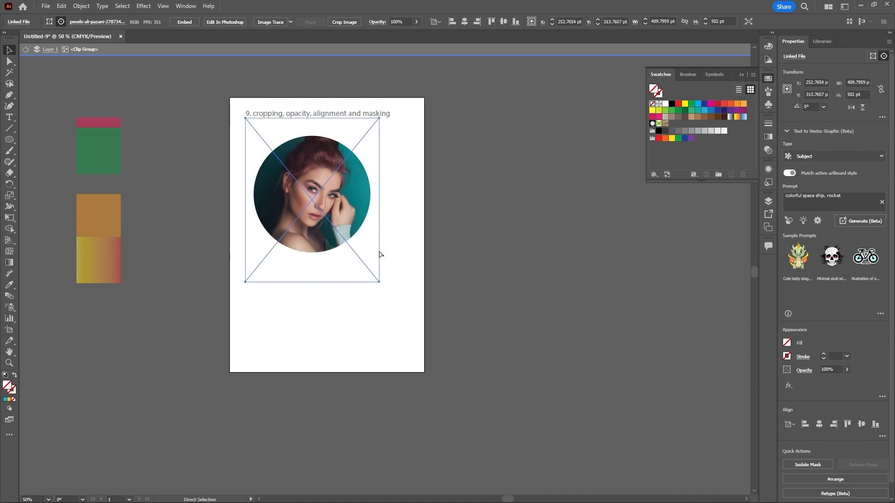
{"action": "key", "text": "ctrl+z"}
{"action": "key", "text": "ctrl+z"}
{"action": "key", "text": "ctrl+z"}
{"action": "key", "text": "ctrl+z"}
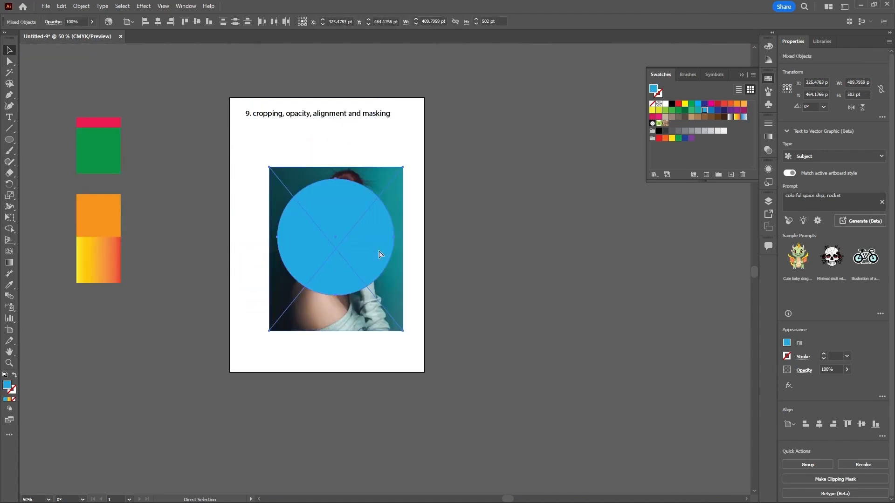
Step: Reposition the circle so it overlaps the photo's right edge and nudge the photo slightly up
{"action": "left_click", "coordinate": [447, 244]}
{"action": "left_click_drag", "start_coordinate": [361, 242], "coordinate": [530, 185]}
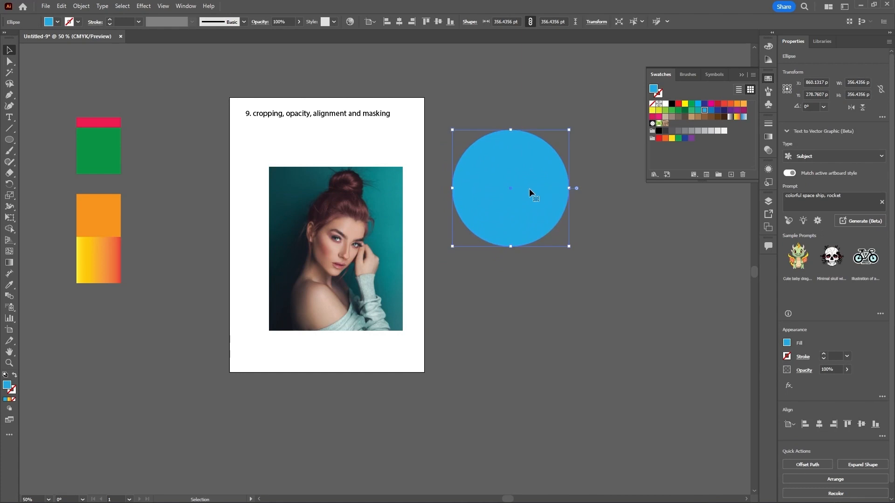
{"action": "left_click_drag", "start_coordinate": [356, 259], "coordinate": [352, 247]}
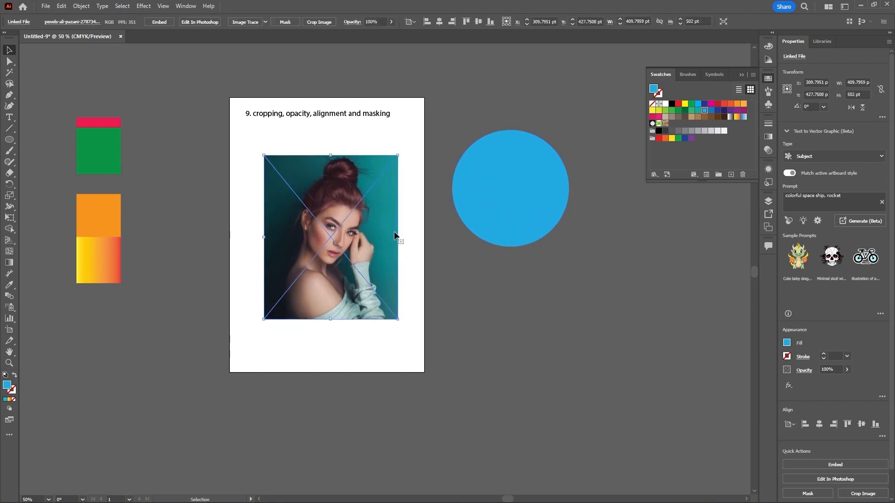
{"action": "left_click_drag", "start_coordinate": [522, 204], "coordinate": [427, 286]}
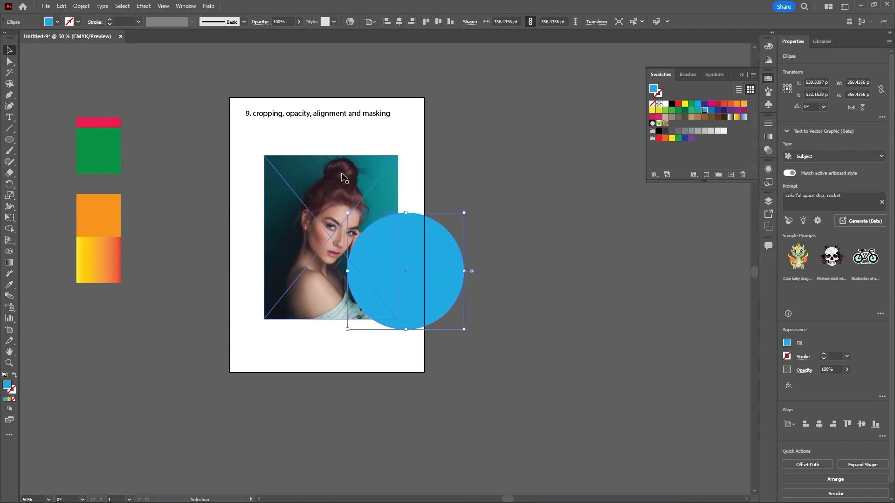
{"action": "left_click_drag", "start_coordinate": [438, 271], "coordinate": [449, 216]}
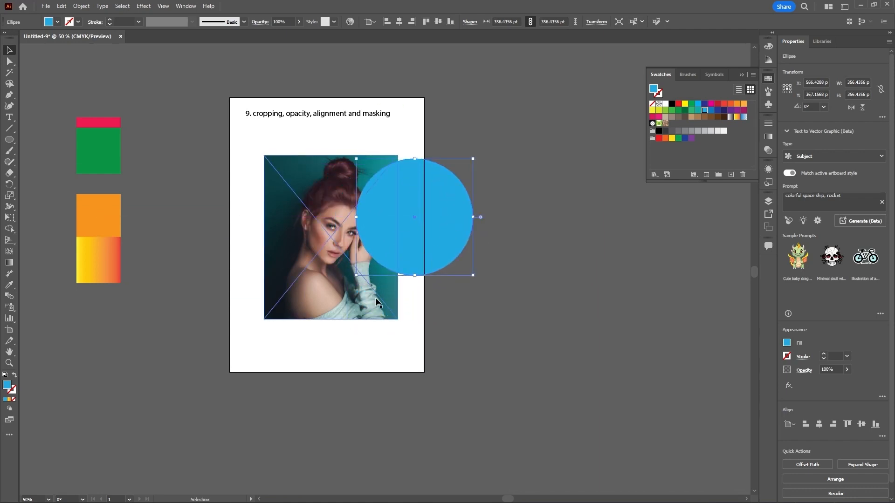
Step: Bring the photo to the front, in front of the circle
{"action": "left_click", "coordinate": [317, 291]}
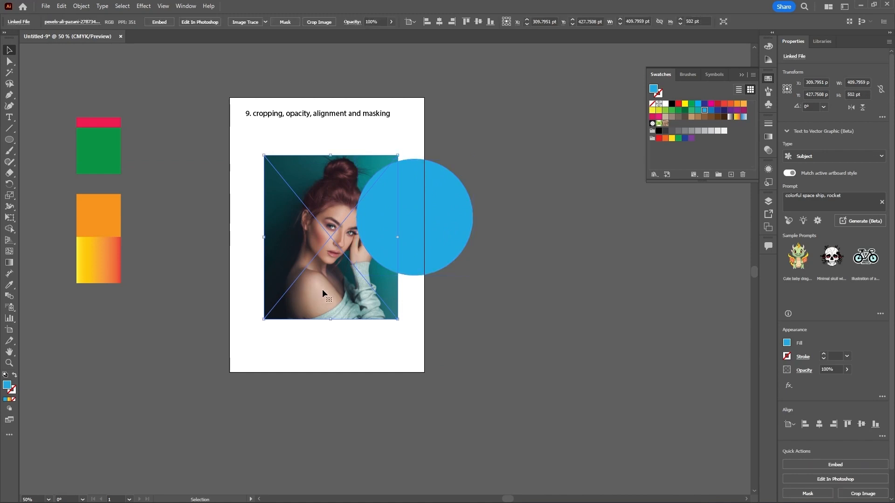
{"action": "right_click", "coordinate": [323, 290]}
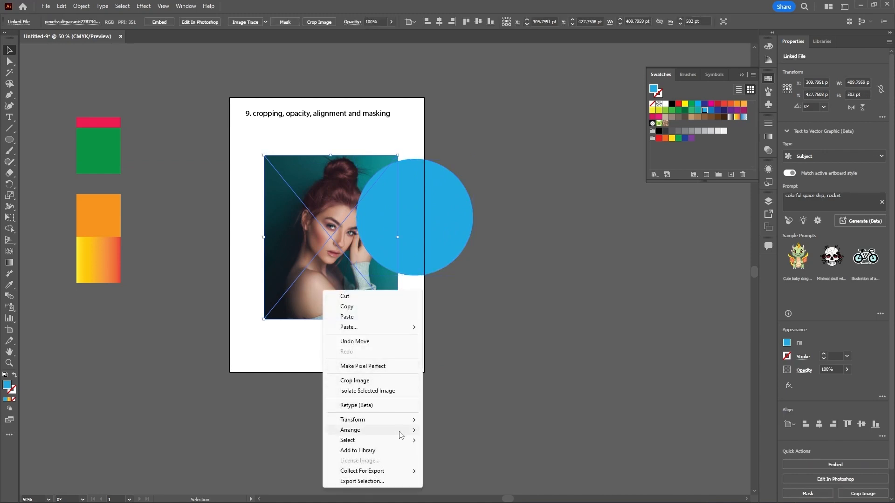
{"action": "mouse_move", "coordinate": [402, 435]}
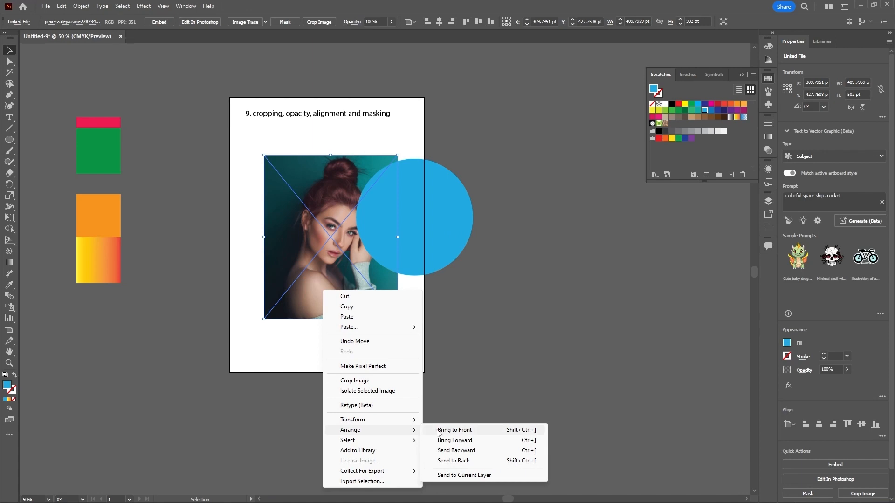
{"action": "left_click", "coordinate": [455, 429]}
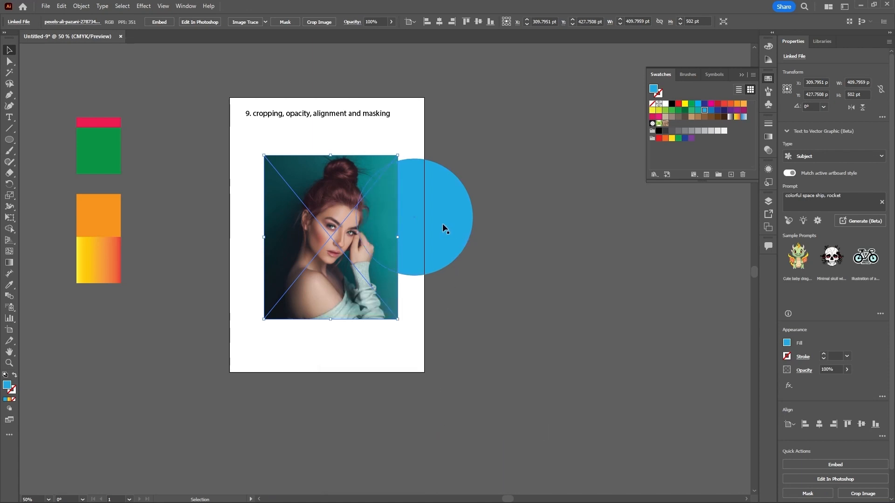
Step: Try to make a clipping mask from the circle and the photo while the photo is on top
{"action": "left_click_drag", "start_coordinate": [442, 223], "coordinate": [424, 244]}
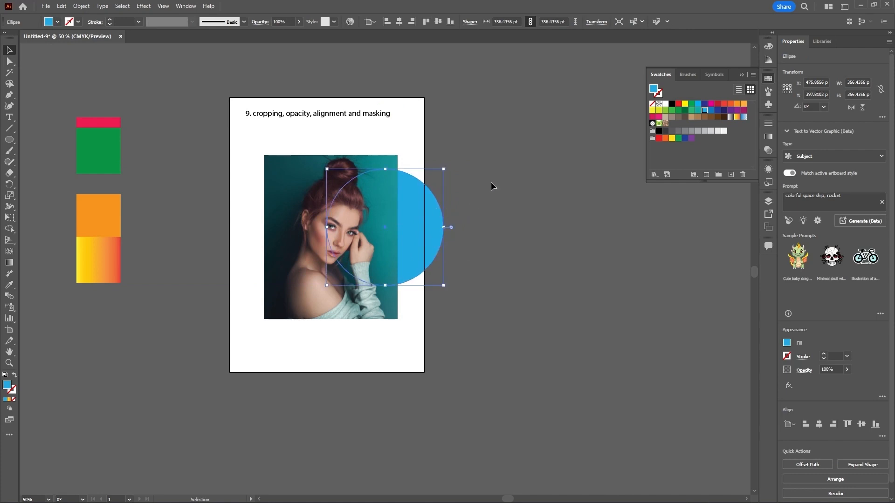
{"action": "left_click", "coordinate": [333, 248], "text": "shift"}
{"action": "right_click", "coordinate": [375, 216]}
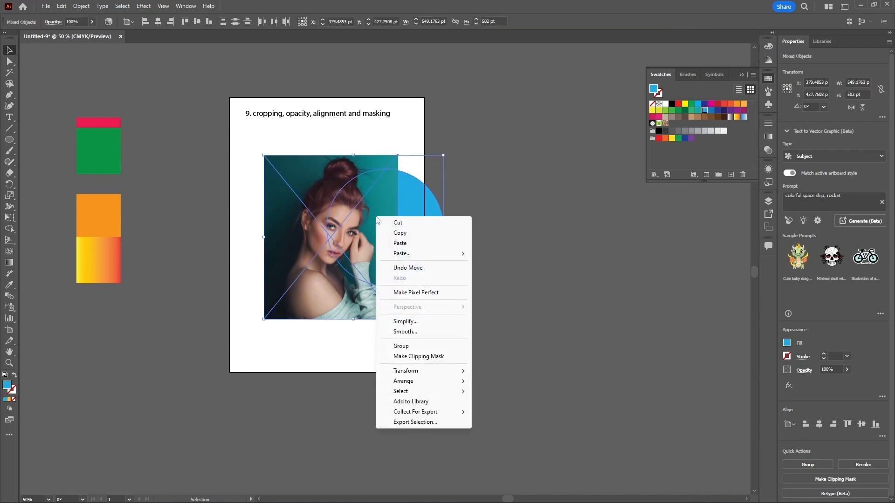
{"action": "left_click", "coordinate": [394, 357]}
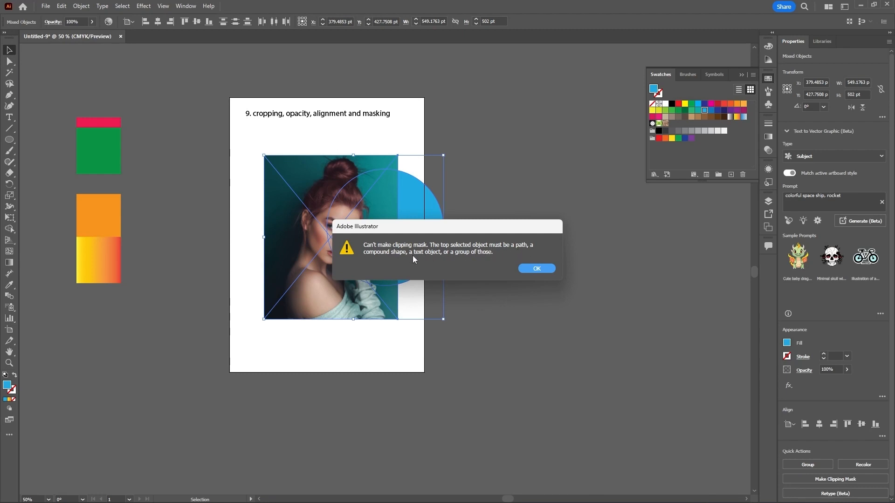
{"action": "left_click", "coordinate": [529, 269]}
{"action": "left_click", "coordinate": [529, 268]}
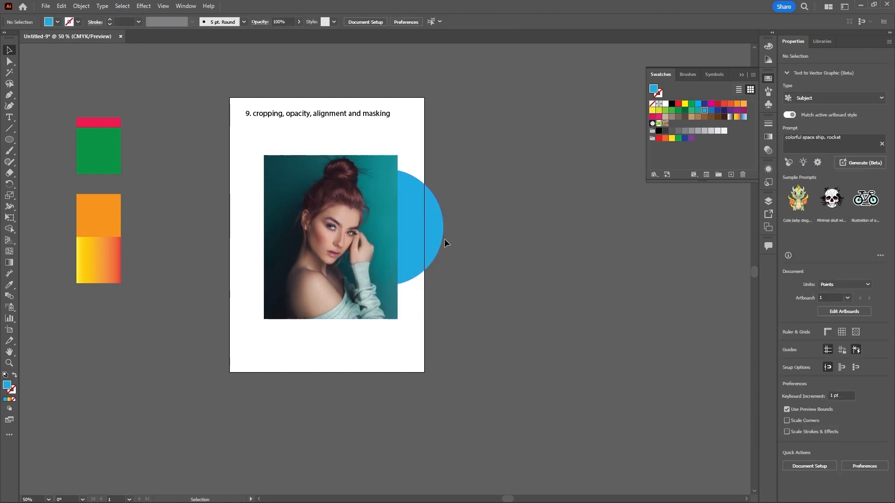
Step: Bring the circle to the front, in front of the photo
{"action": "mouse_move", "coordinate": [429, 223]}
{"action": "left_mouse_down"}
{"action": "mouse_move", "coordinate": [507, 232]}
{"action": "mouse_move", "coordinate": [438, 225]}
{"action": "left_mouse_up"}
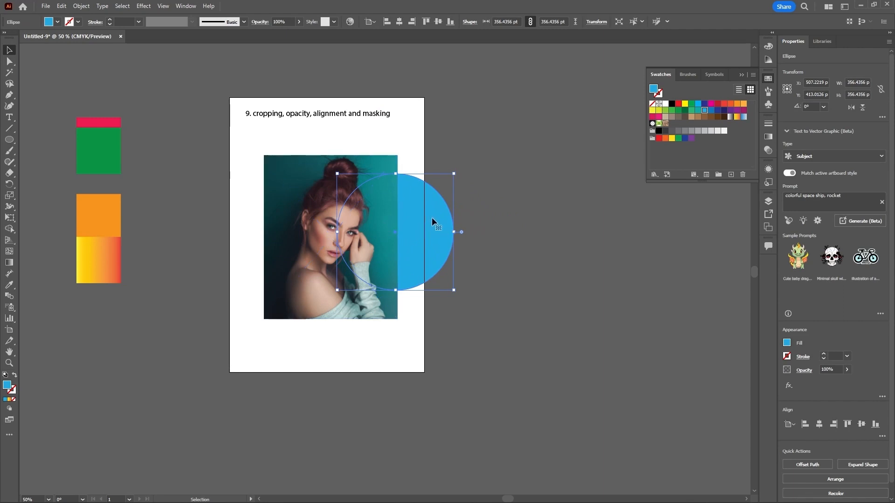
{"action": "right_click", "coordinate": [433, 222]}
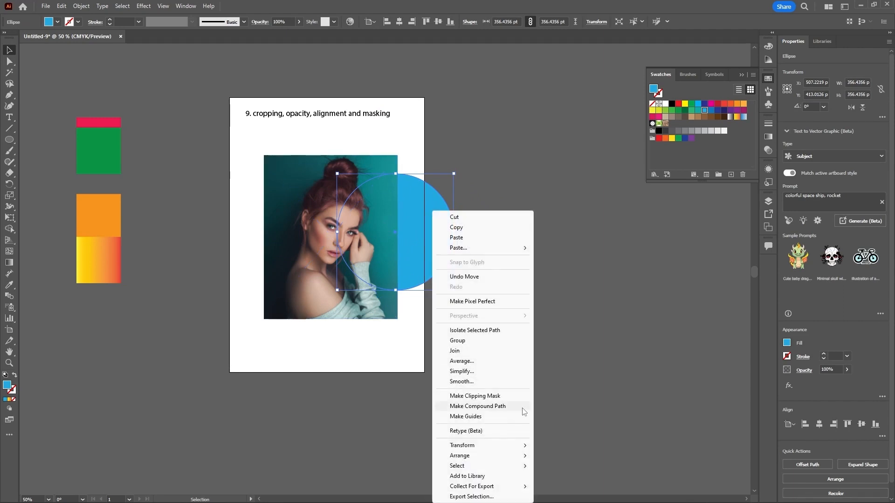
{"action": "mouse_move", "coordinate": [515, 457]}
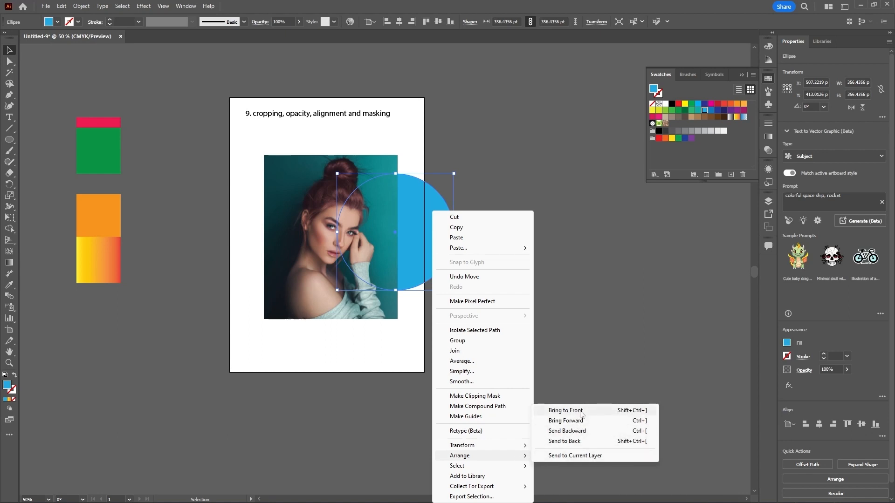
{"action": "left_click", "coordinate": [602, 411]}
Step: Center the circle over the photo and make a clipping mask from the circle and photo
{"action": "left_click_drag", "start_coordinate": [366, 251], "coordinate": [361, 240]}
{"action": "left_click_drag", "start_coordinate": [425, 219], "coordinate": [330, 234]}
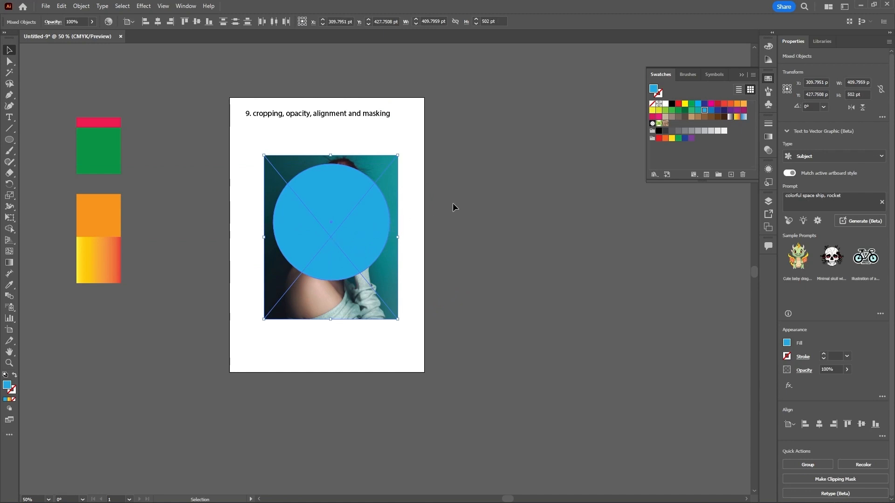
{"action": "right_click", "coordinate": [359, 227]}
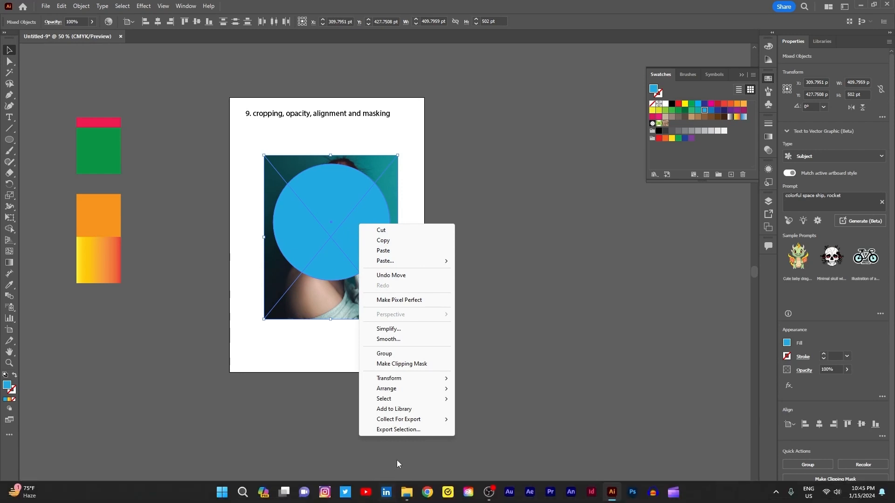
{"action": "left_click", "coordinate": [401, 364]}
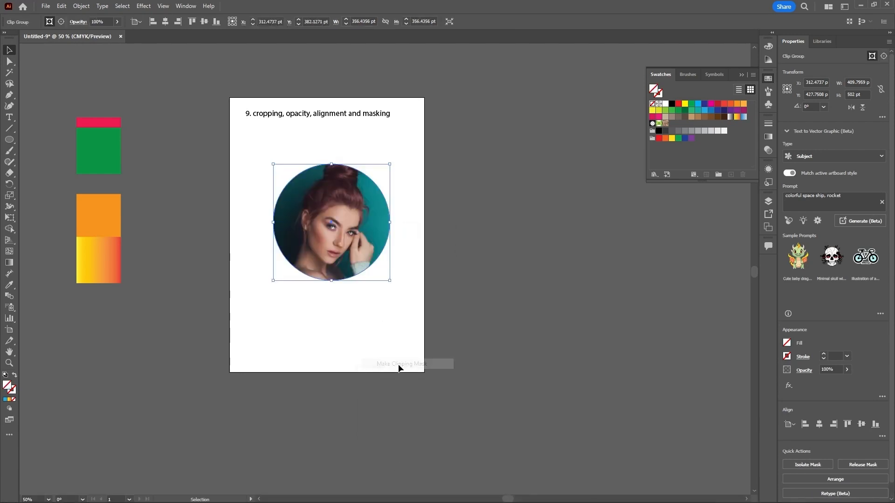
{"action": "left_click", "coordinate": [460, 294]}
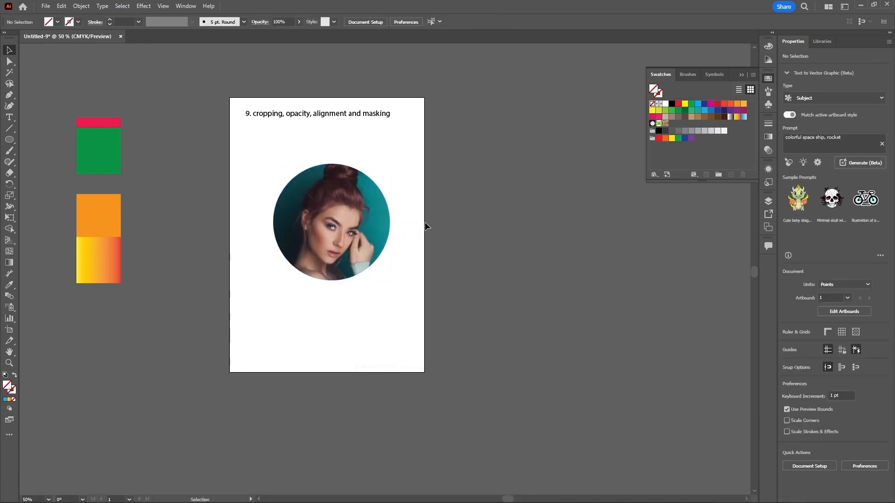
Step: Release the clipping mask and move the photo off to the right of the artboard
{"action": "left_click", "coordinate": [362, 223]}
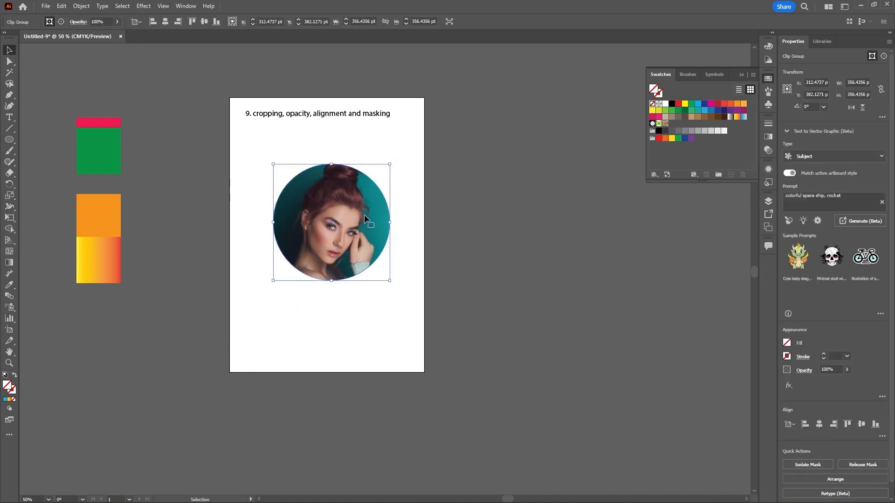
{"action": "right_click", "coordinate": [365, 218]}
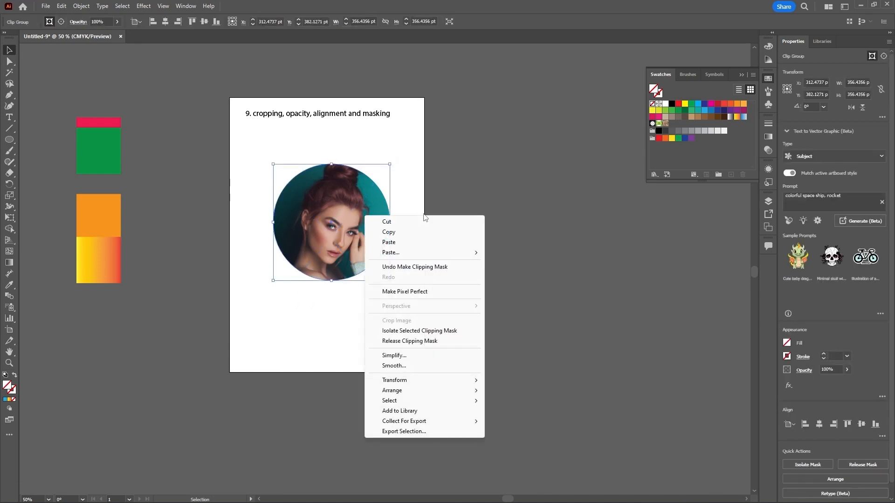
{"action": "left_click", "coordinate": [401, 343]}
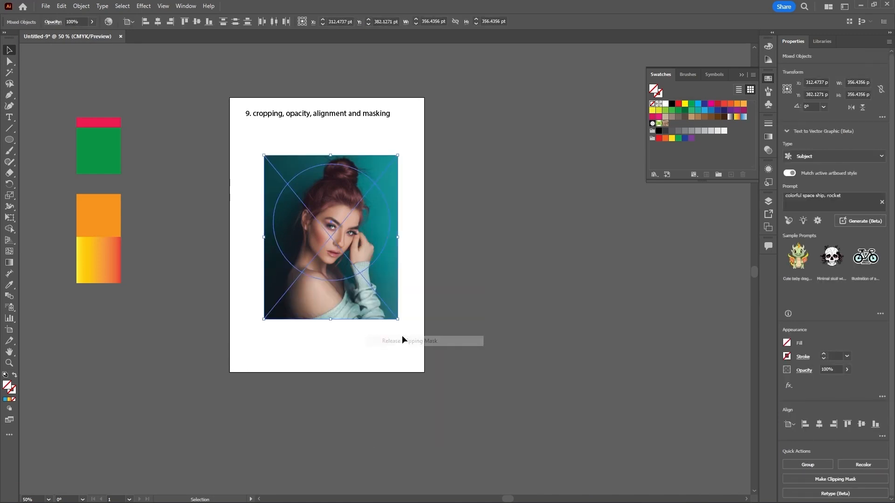
{"action": "left_click", "coordinate": [512, 213]}
{"action": "left_click", "coordinate": [363, 298]}
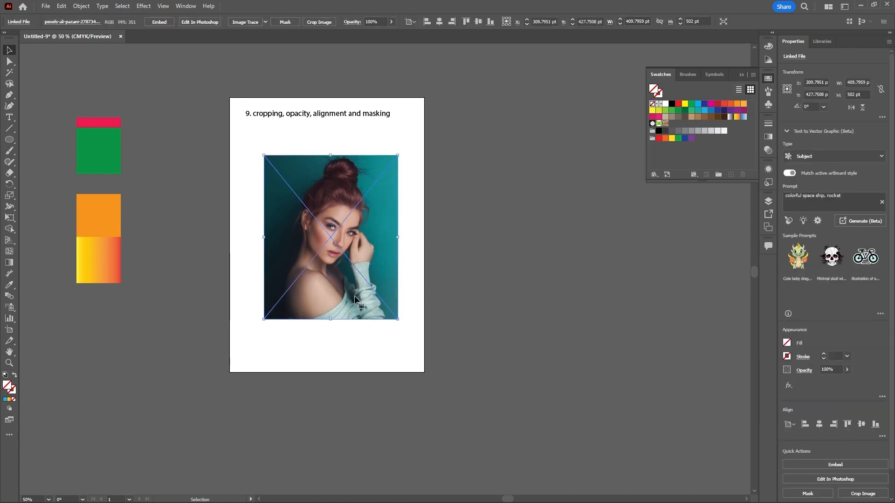
{"action": "left_click_drag", "start_coordinate": [353, 297], "coordinate": [496, 298]}
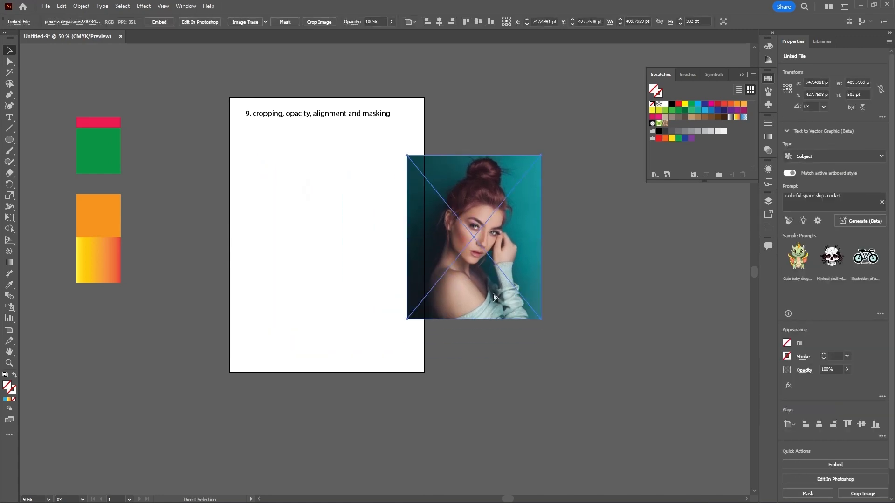
Step: Undo the photo move, the mask release and the clipping mask
{"action": "key", "text": "ctrl+z"}
{"action": "key", "text": "ctrl+z"}
{"action": "key", "text": "ctrl+z"}
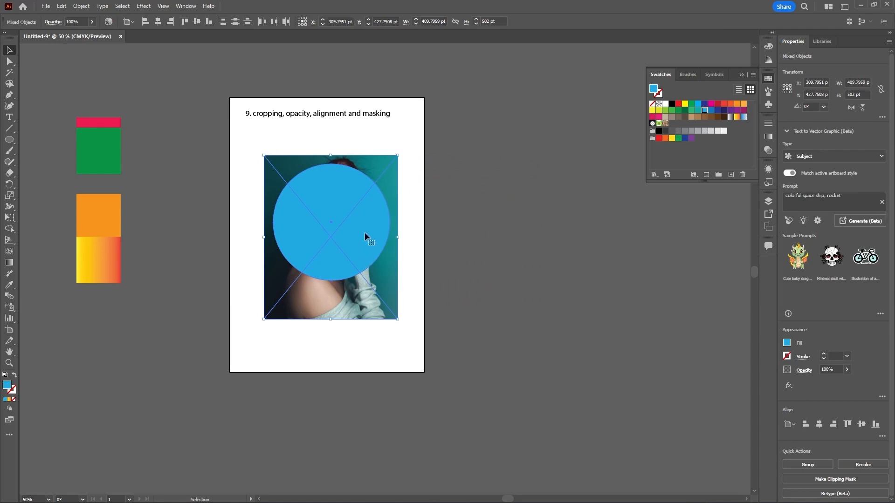
Step: Move the circle off the artboard's lower-left corner and nudge the photo slightly up and left
{"action": "left_click", "coordinate": [467, 256]}
{"action": "left_click", "coordinate": [362, 230]}
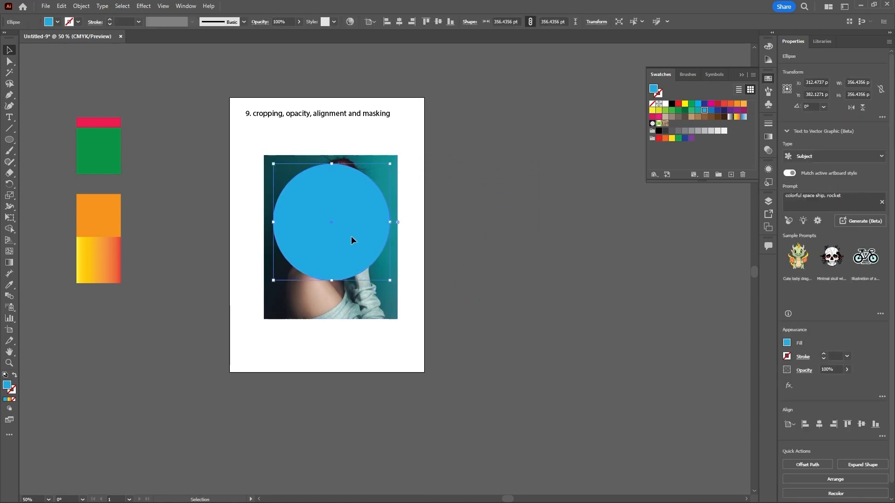
{"action": "left_click_drag", "start_coordinate": [355, 235], "coordinate": [212, 380]}
{"action": "left_click_drag", "start_coordinate": [348, 264], "coordinate": [344, 262]}
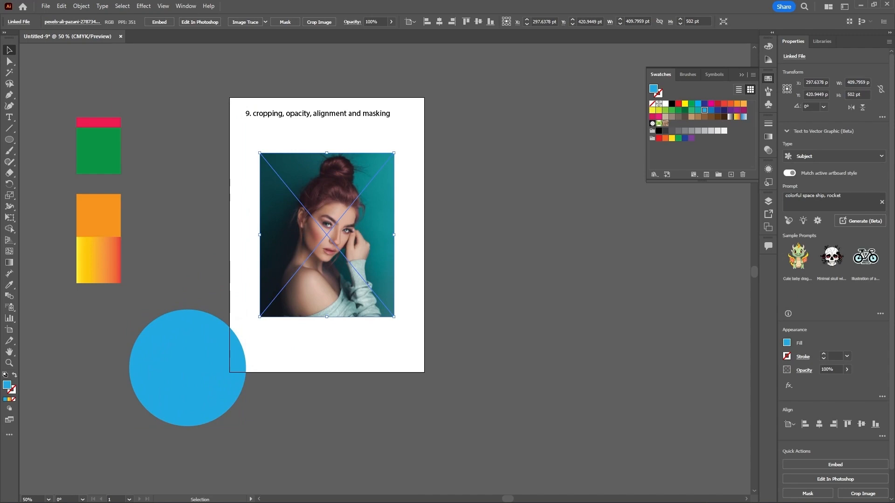
Step: Place the delicate-violet-flowers wallpaper image onto the artboard near the photo
{"action": "left_click", "coordinate": [46, 6]}
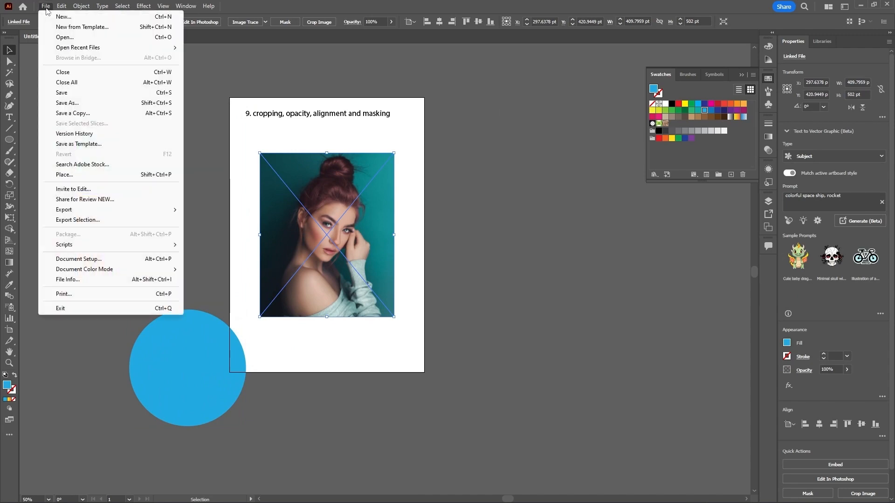
{"action": "left_click", "coordinate": [63, 173]}
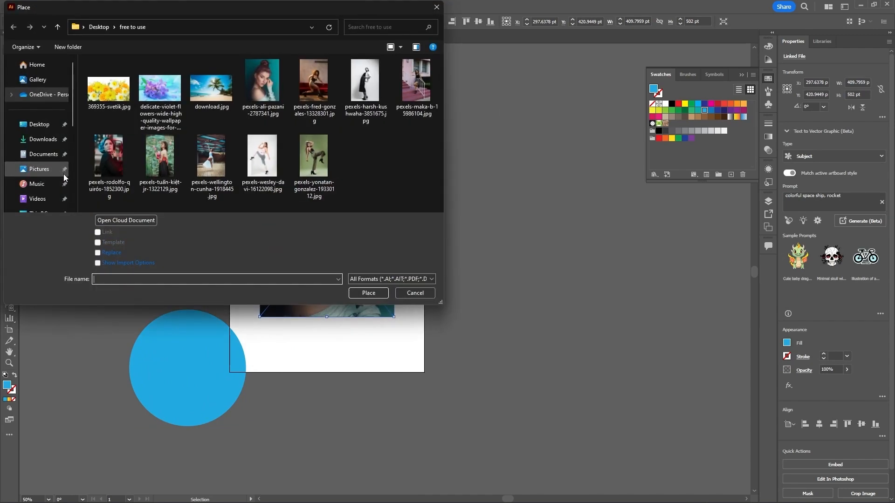
{"action": "left_click", "coordinate": [160, 96]}
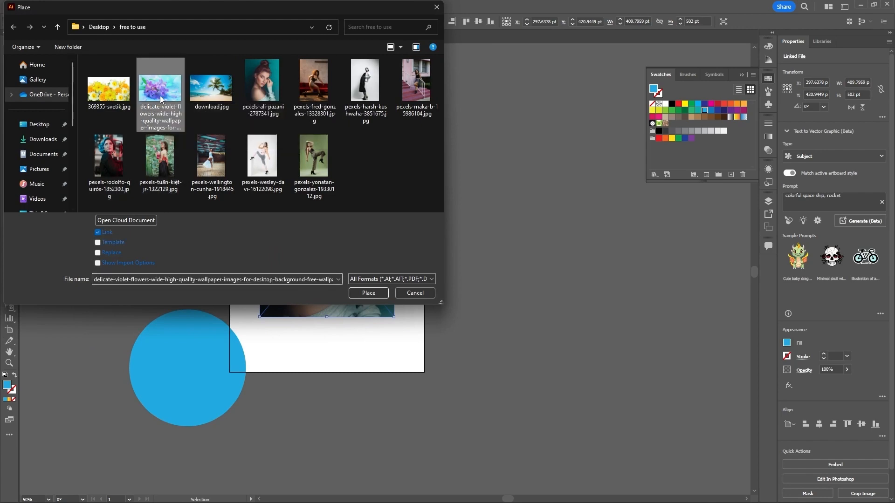
{"action": "left_click", "coordinate": [368, 295]}
{"action": "left_click", "coordinate": [320, 170]}
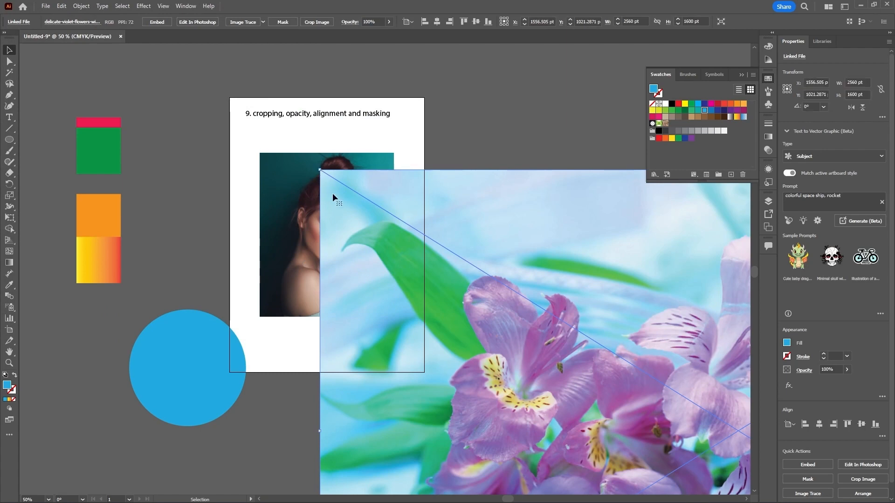
Step: Scale the flowers image down to about 545 × 341 pt and move it over the top of the portrait
{"action": "scroll", "coordinate": [332, 193], "scroll_direction": "down", "scroll_amount": 3}
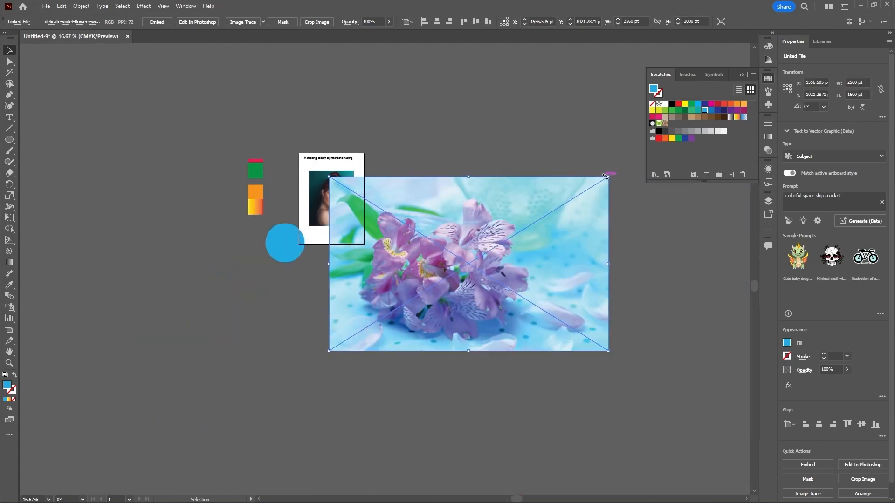
{"action": "left_click_drag", "start_coordinate": [609, 177], "coordinate": [529, 225]}
{"action": "left_click_drag", "start_coordinate": [511, 260], "coordinate": [427, 191]}
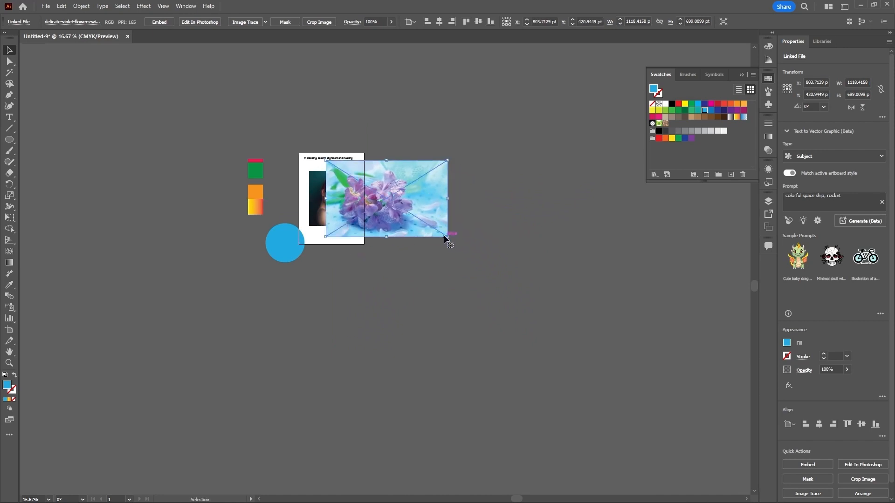
{"action": "left_click_drag", "start_coordinate": [445, 238], "coordinate": [351, 192]}
{"action": "scroll", "coordinate": [344, 191], "scroll_direction": "up", "scroll_amount": 4}
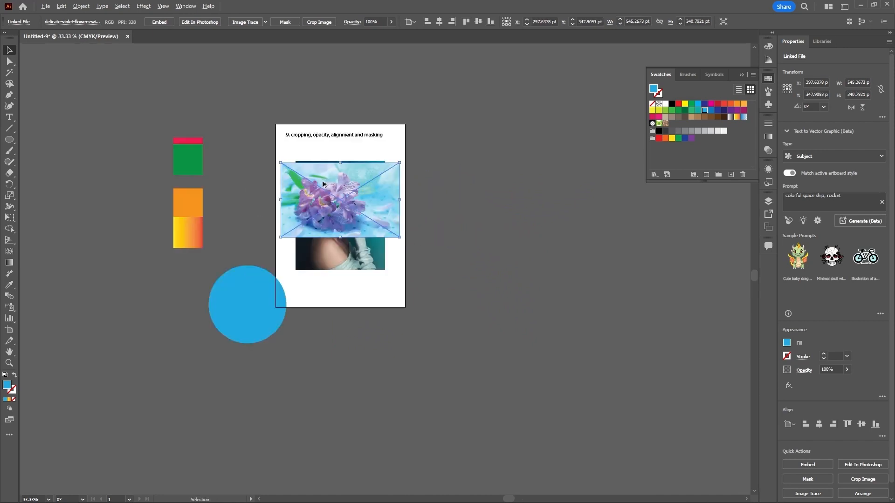
{"action": "left_click_drag", "start_coordinate": [449, 219], "coordinate": [468, 225]}
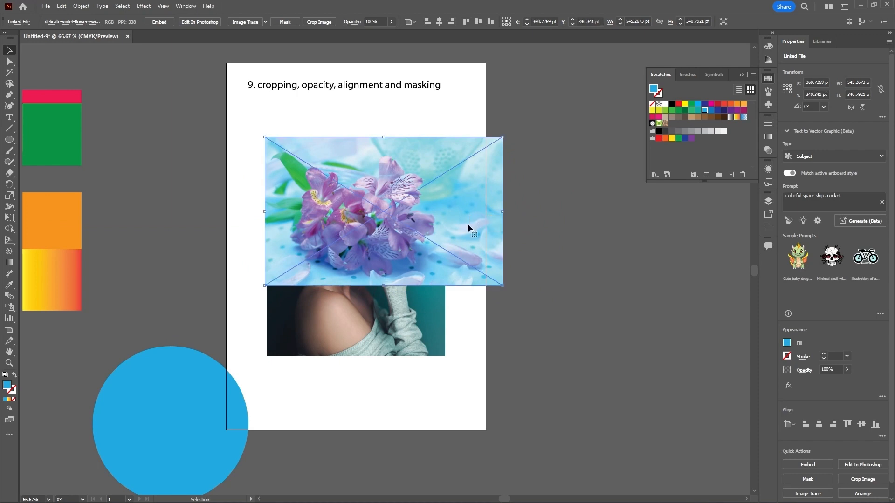
Step: Make an opacity mask on the flowers image alone in the Transparency panel and release it
{"action": "left_click", "coordinate": [768, 151]}
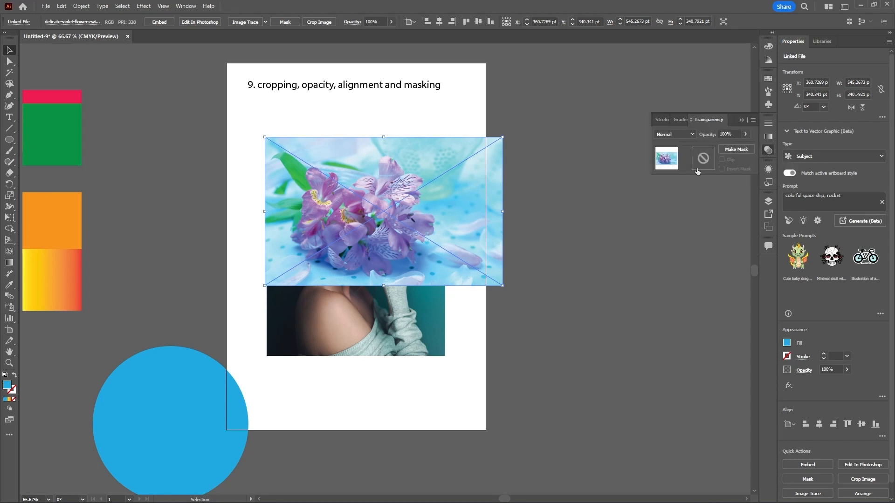
{"action": "left_click", "coordinate": [746, 134]}
{"action": "mouse_move", "coordinate": [746, 145]}
{"action": "left_mouse_down"}
{"action": "mouse_move", "coordinate": [723, 149]}
{"action": "mouse_move", "coordinate": [754, 152]}
{"action": "left_mouse_up"}
{"action": "left_click", "coordinate": [666, 161]}
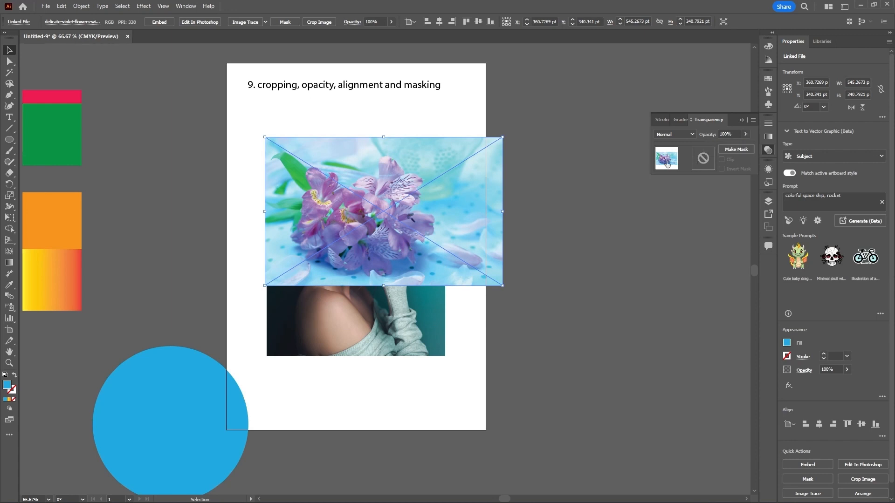
{"action": "left_click", "coordinate": [737, 149]}
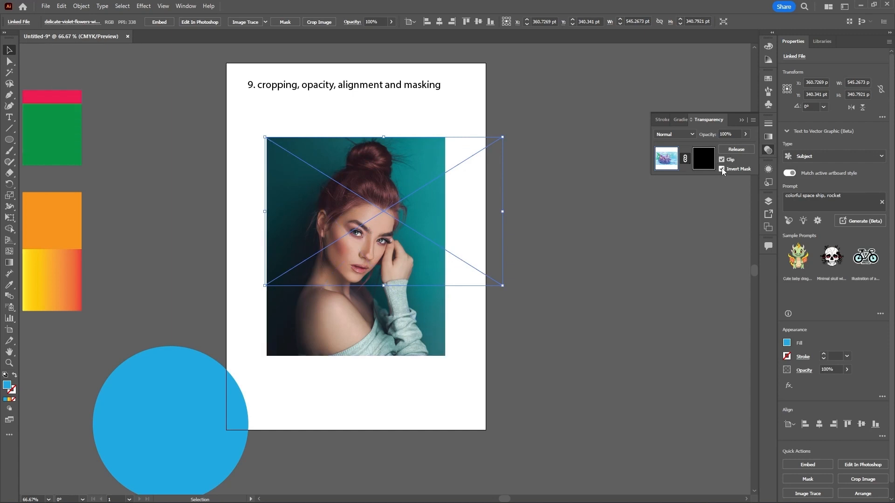
{"action": "left_click", "coordinate": [693, 165]}
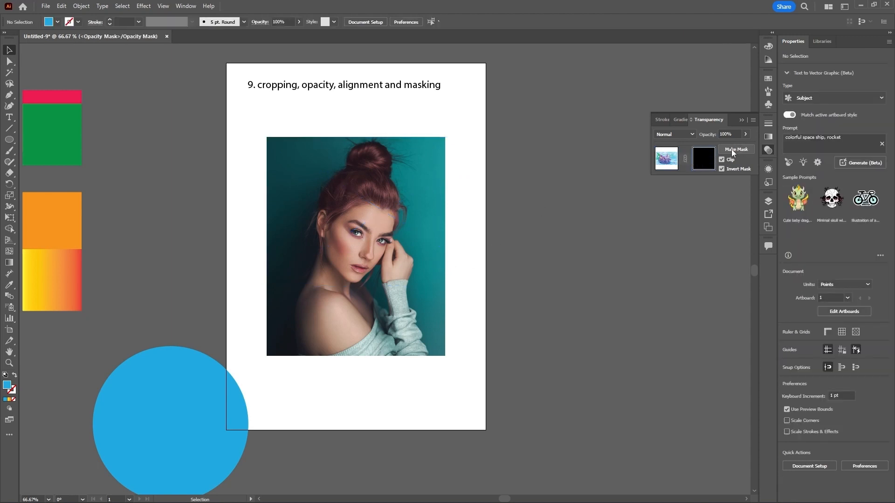
{"action": "left_click", "coordinate": [733, 149]}
Step: Make an opacity mask on the portrait from the flowers image, then unlink it and shift the portrait within the mask
{"action": "left_click", "coordinate": [414, 315]}
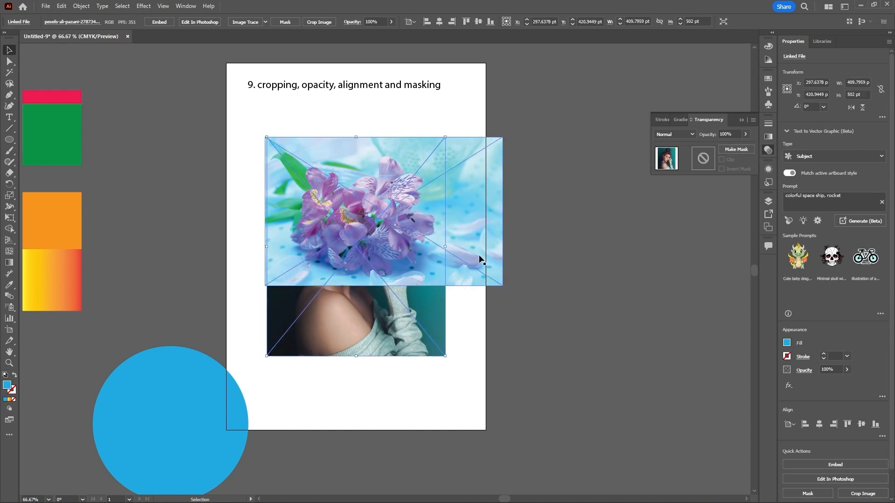
{"action": "left_click", "coordinate": [432, 267], "text": "shift"}
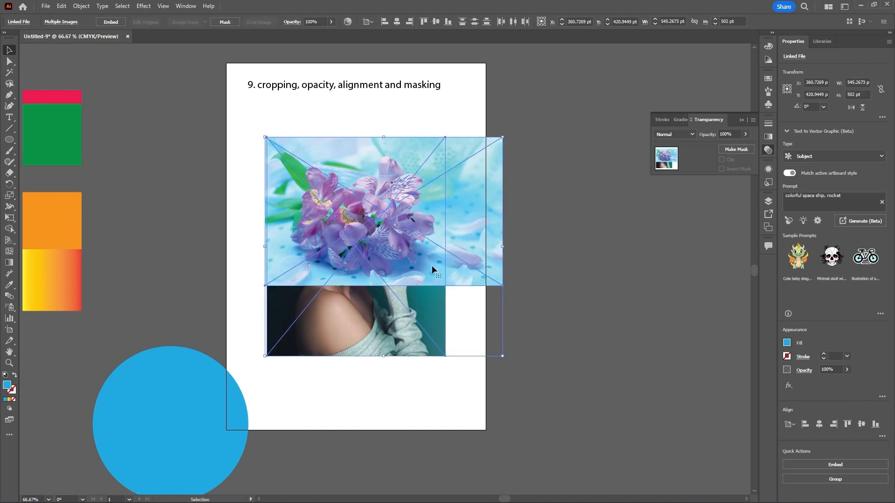
{"action": "left_click", "coordinate": [743, 149]}
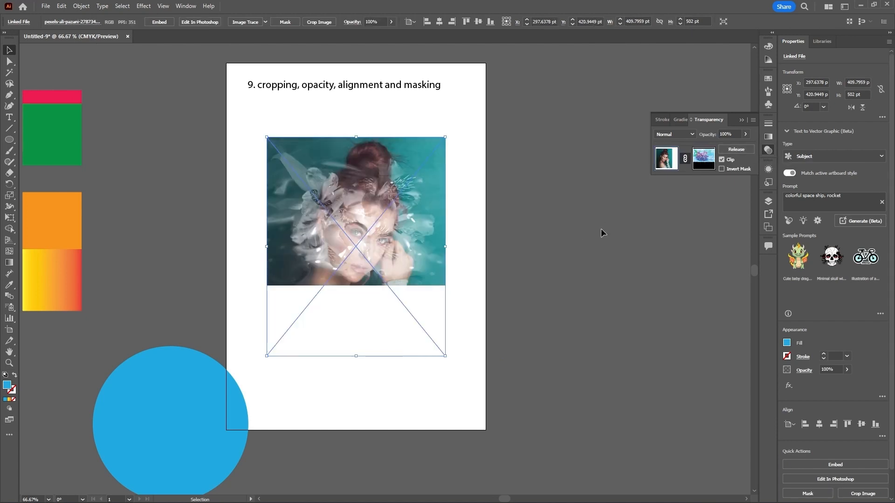
{"action": "left_click", "coordinate": [685, 160]}
{"action": "left_click_drag", "start_coordinate": [423, 198], "coordinate": [432, 177]}
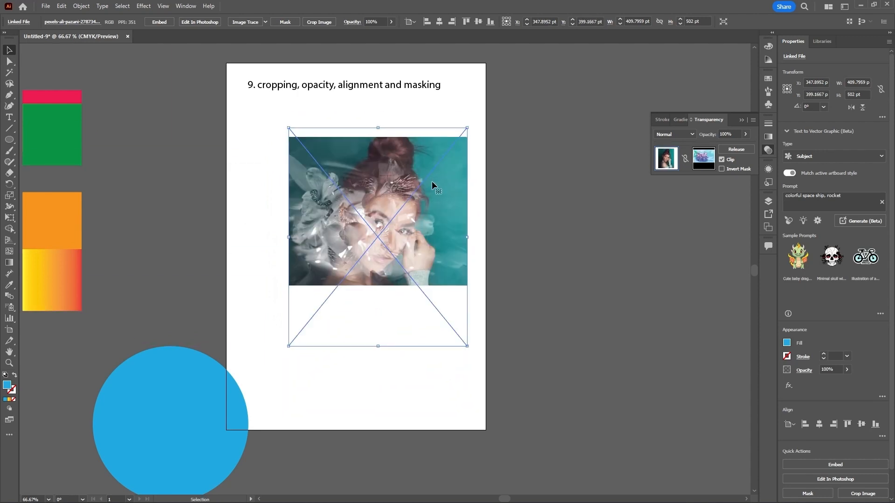
Step: Enter editing of the portrait's opacity mask and move the flowers mask slightly down
{"action": "left_click", "coordinate": [704, 161]}
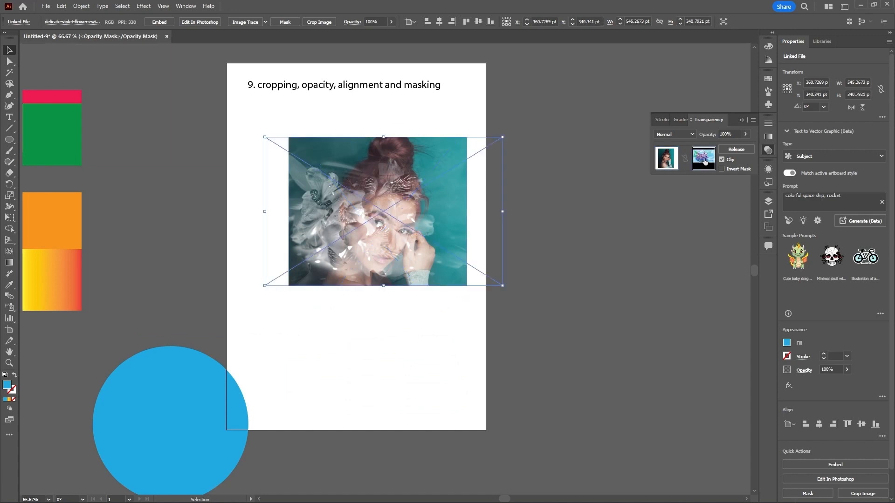
{"action": "left_click_drag", "start_coordinate": [477, 236], "coordinate": [474, 269]}
{"action": "left_click", "coordinate": [191, 430]}
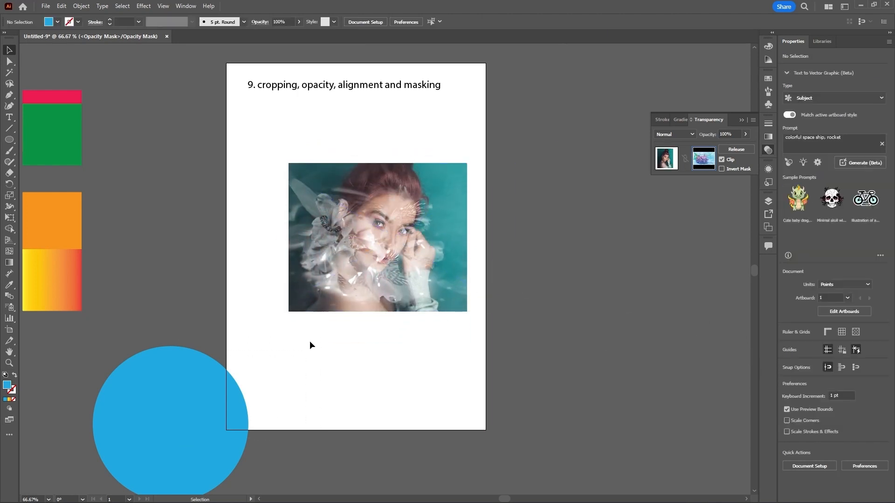
Step: Invert the portrait's opacity mask and return to editing the portrait artwork
{"action": "left_click", "coordinate": [410, 301]}
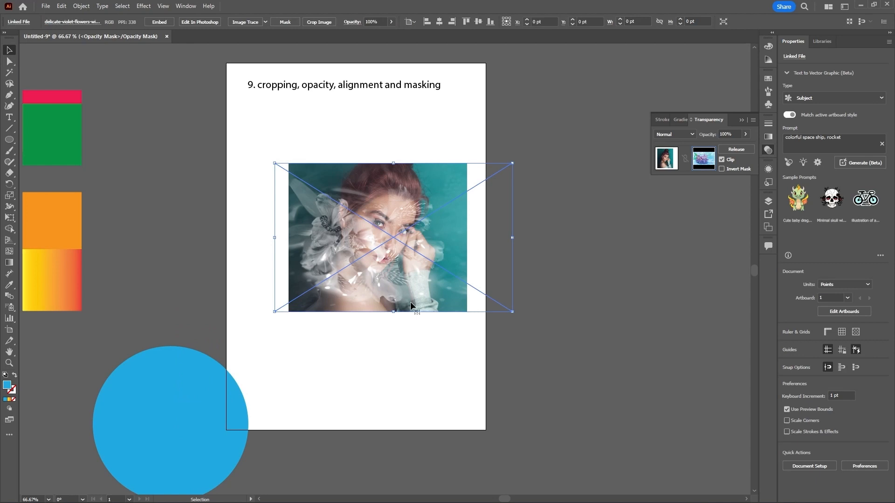
{"action": "left_click", "coordinate": [722, 169]}
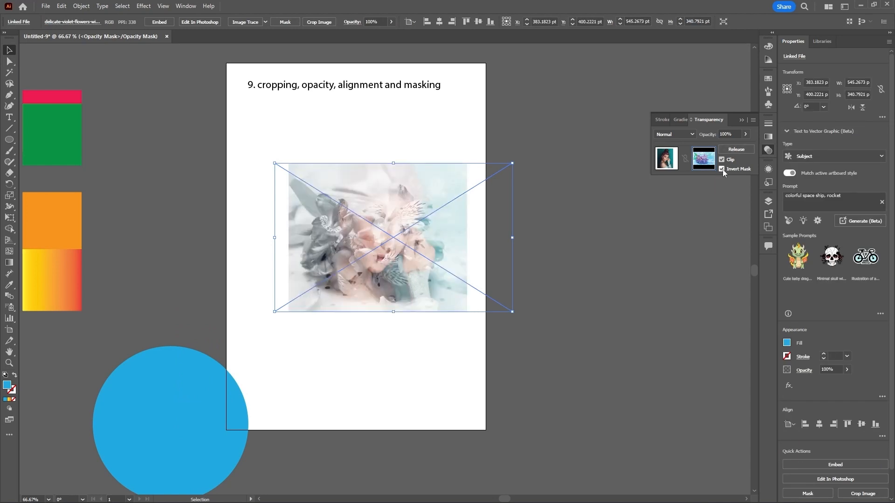
{"action": "left_click", "coordinate": [666, 161]}
Step: Turn off clipping for the opacity mask and move the portrait up within the mask
{"action": "left_click_drag", "start_coordinate": [422, 236], "coordinate": [424, 196]}
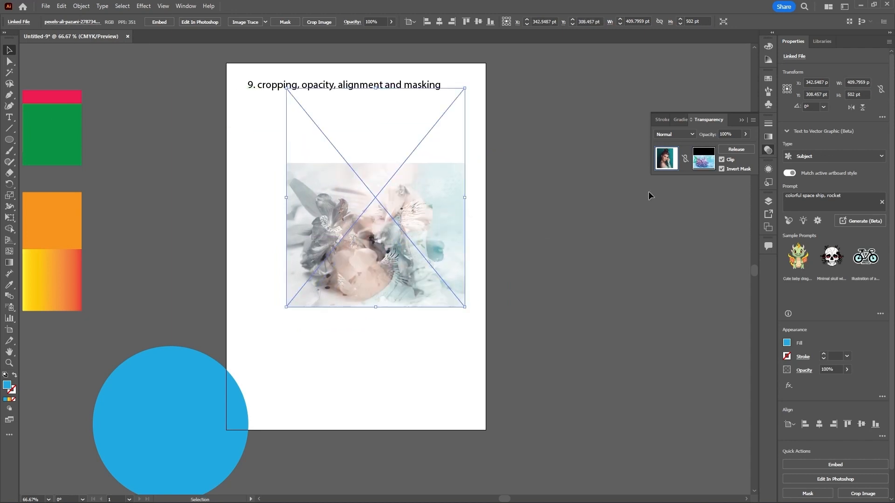
{"action": "left_click", "coordinate": [722, 159]}
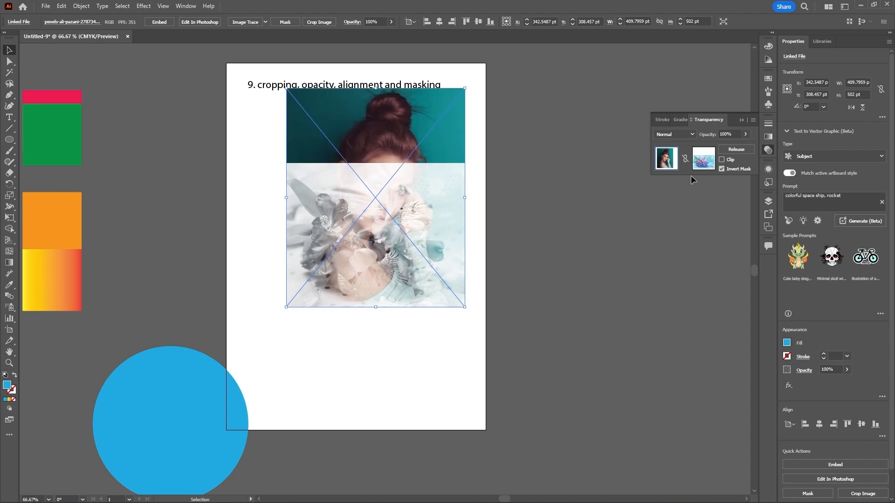
{"action": "left_click_drag", "start_coordinate": [423, 180], "coordinate": [442, 145]}
Step: Relink the portrait to its mask and move both up, then unlink and shift the portrait slightly down
{"action": "left_click", "coordinate": [685, 161]}
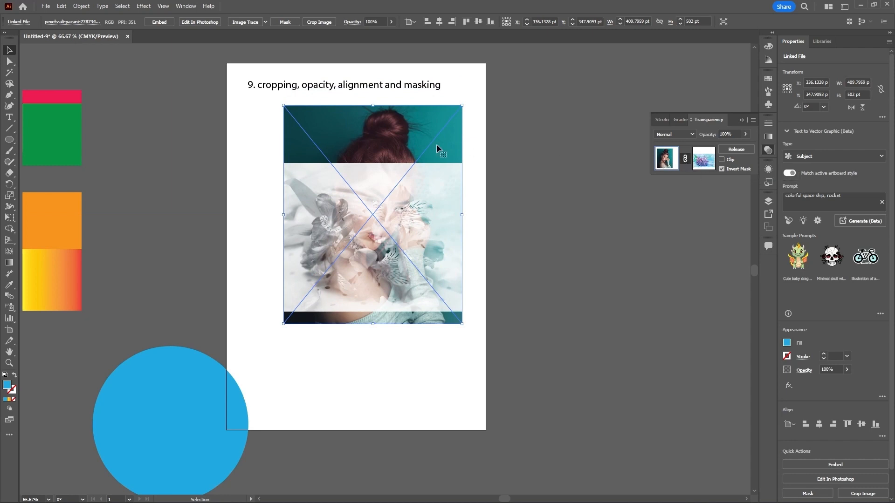
{"action": "left_click_drag", "start_coordinate": [438, 149], "coordinate": [431, 112]}
{"action": "left_click", "coordinate": [685, 159]}
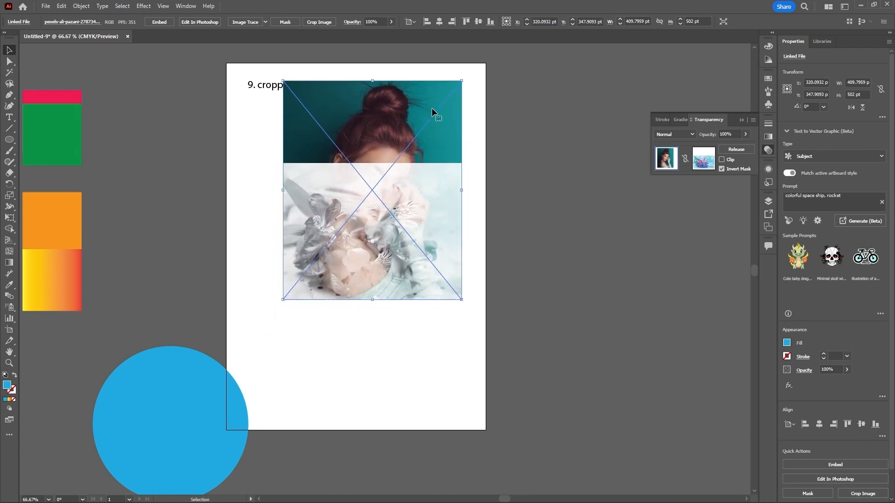
{"action": "mouse_move", "coordinate": [431, 144]}
{"action": "left_mouse_down"}
{"action": "mouse_move", "coordinate": [438, 129]}
{"action": "mouse_move", "coordinate": [427, 159]}
{"action": "left_mouse_up"}
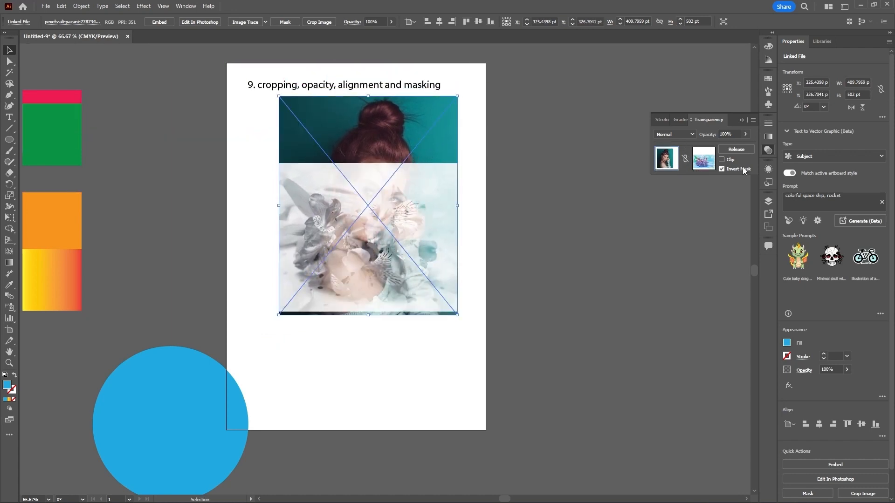
Step: Set the masked portrait's blend mode to Multiply and release the opacity mask
{"action": "left_click", "coordinate": [691, 135]}
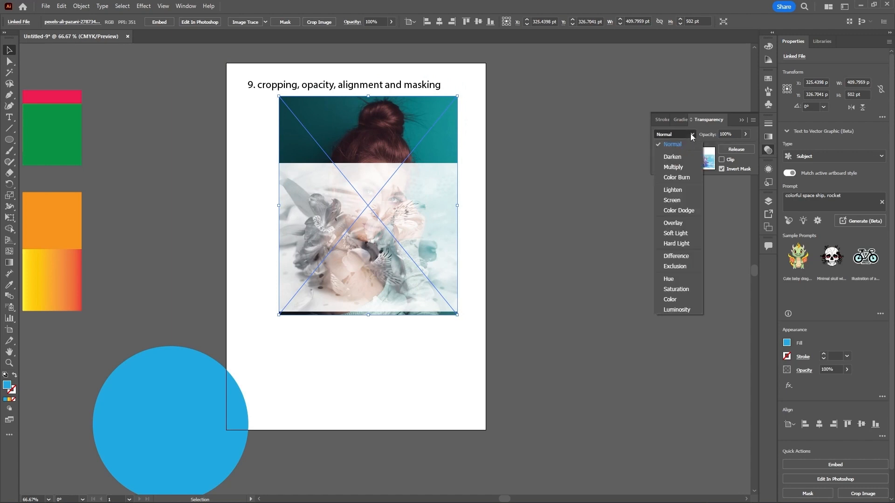
{"action": "left_click", "coordinate": [673, 167]}
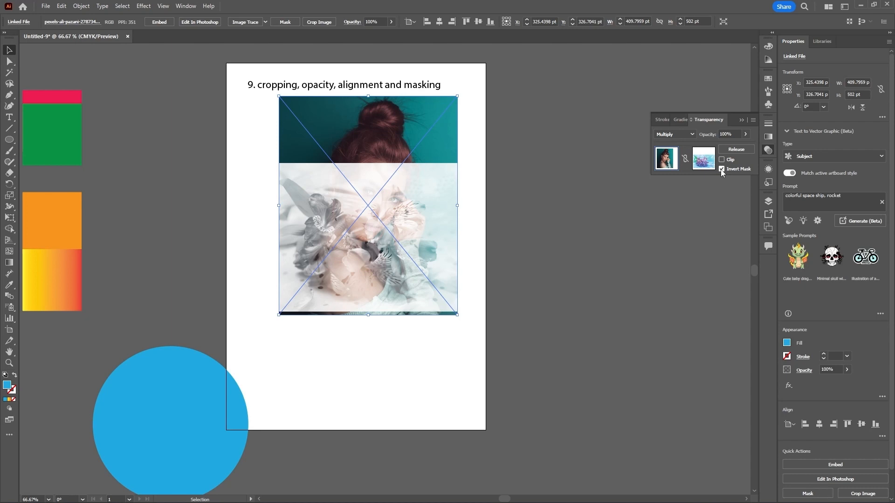
{"action": "left_click", "coordinate": [736, 150]}
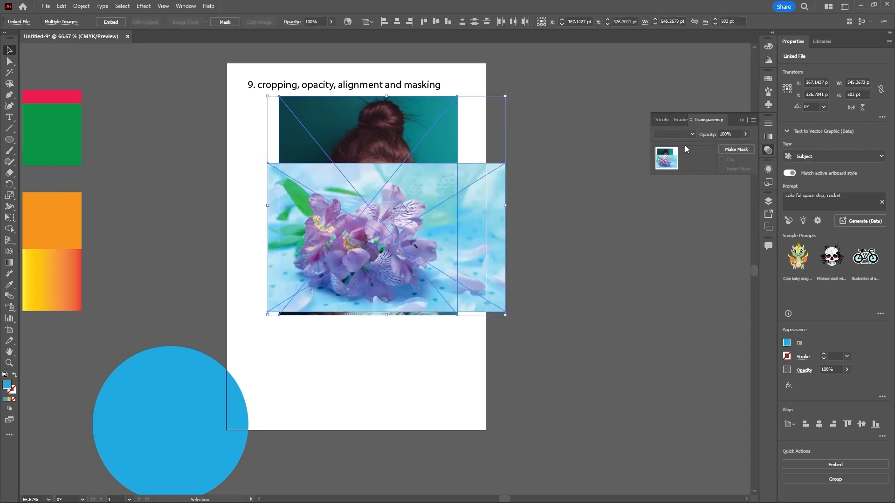
Step: Set the blend mode of both selected images to Multiply, then deselect
{"action": "left_click", "coordinate": [691, 134]}
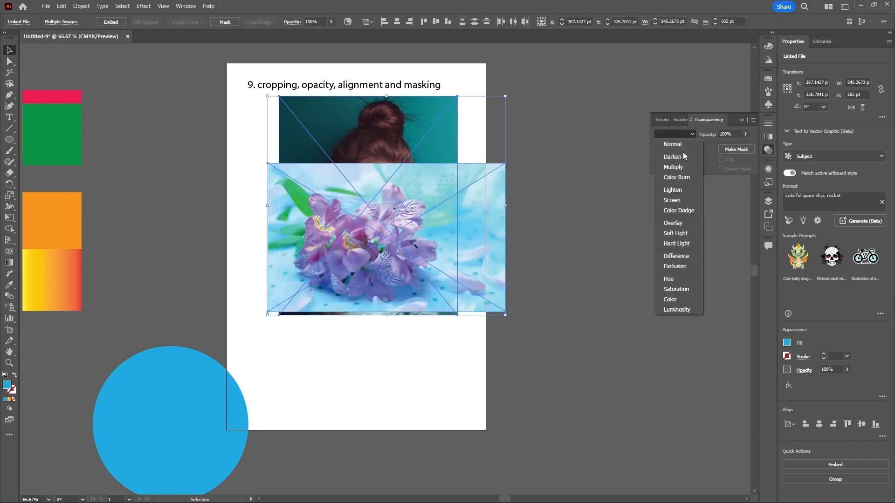
{"action": "left_click", "coordinate": [674, 167]}
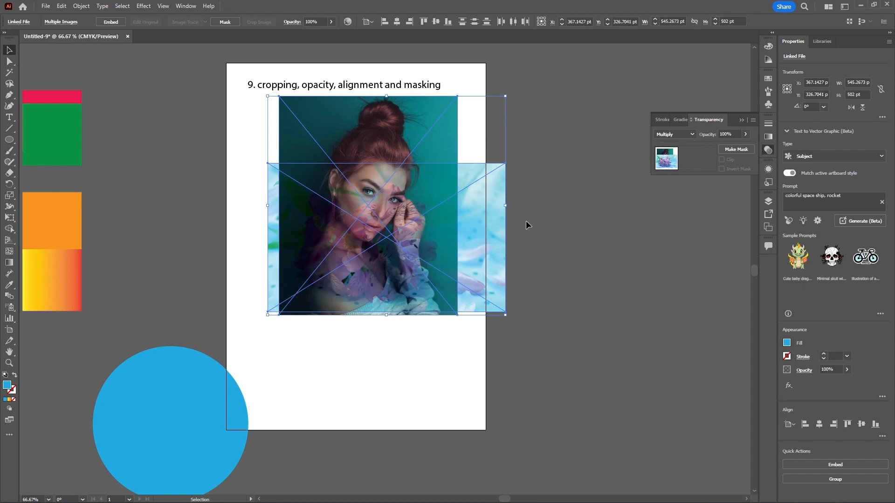
{"action": "left_click", "coordinate": [620, 261]}
Step: Rotate the flowers image to 270° and position it over the portrait
{"action": "left_click_drag", "start_coordinate": [496, 239], "coordinate": [505, 175]}
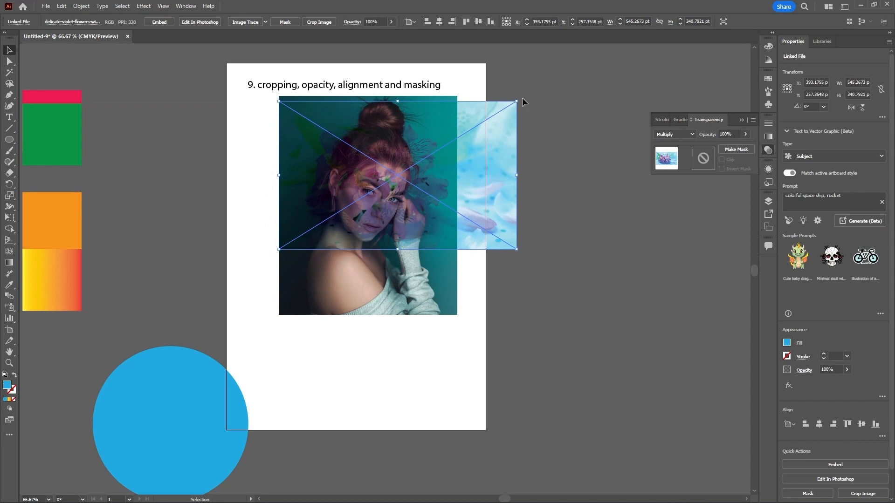
{"action": "left_click_drag", "start_coordinate": [522, 100], "coordinate": [459, 275]}
{"action": "left_click_drag", "start_coordinate": [463, 245], "coordinate": [433, 276]}
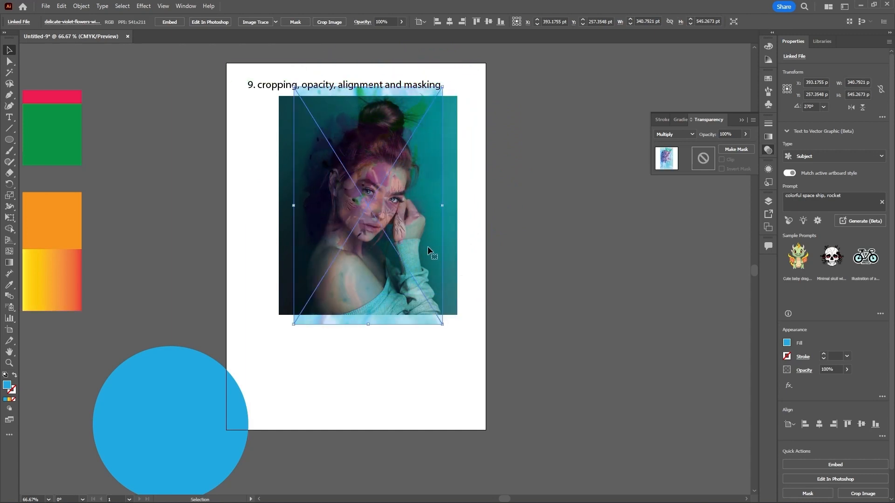
Step: Try the Lighten, Color Dodge and Overlay blend modes on the flowers image
{"action": "scroll", "coordinate": [401, 177], "scroll_direction": "up", "scroll_amount": 1}
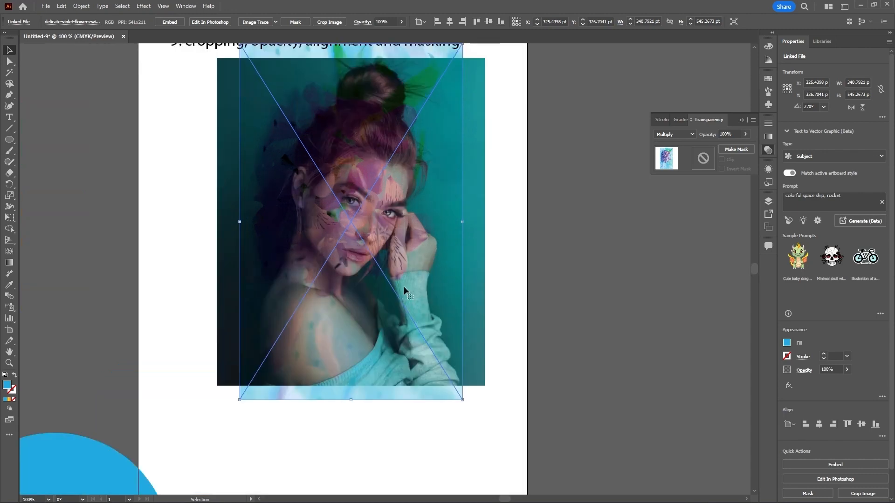
{"action": "left_click", "coordinate": [691, 135]}
{"action": "left_click", "coordinate": [681, 190]}
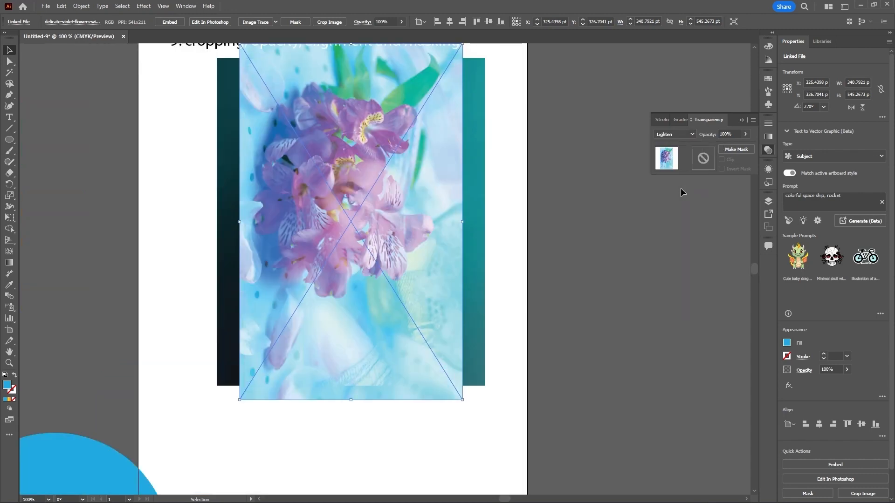
{"action": "left_click", "coordinate": [692, 134]}
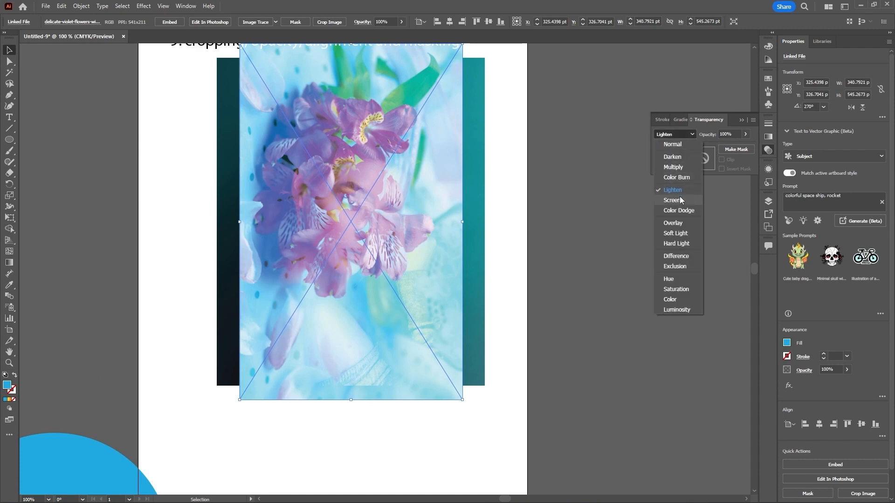
{"action": "left_click", "coordinate": [680, 210]}
{"action": "left_click", "coordinate": [691, 135]}
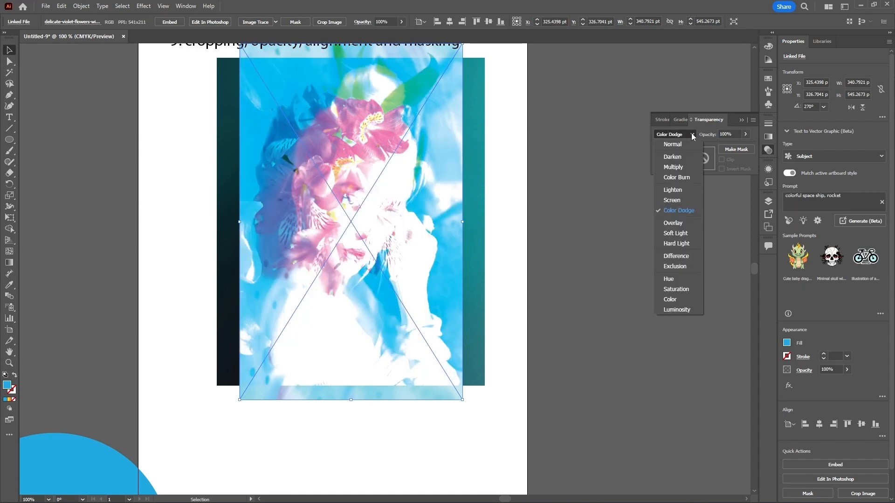
{"action": "left_click", "coordinate": [676, 210]}
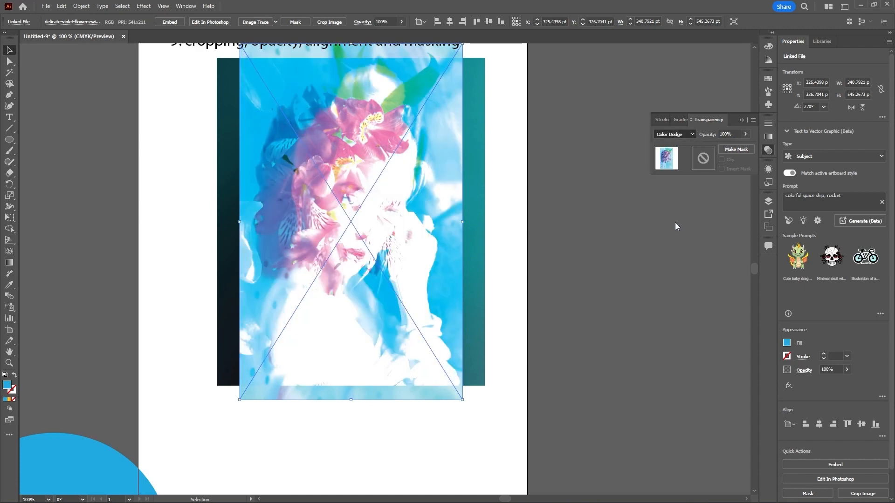
Step: Try the Hard Light, Difference and Hue blend modes on the flowers image
{"action": "left_click", "coordinate": [692, 134]}
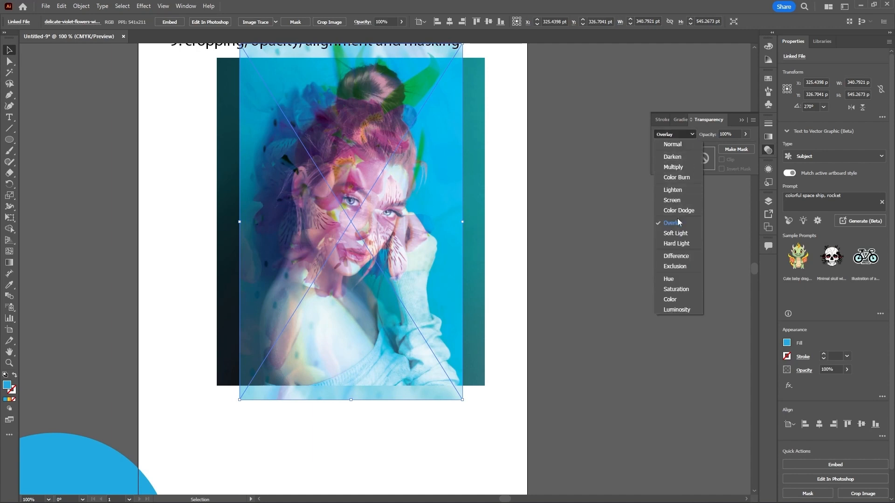
{"action": "left_click", "coordinate": [678, 243]}
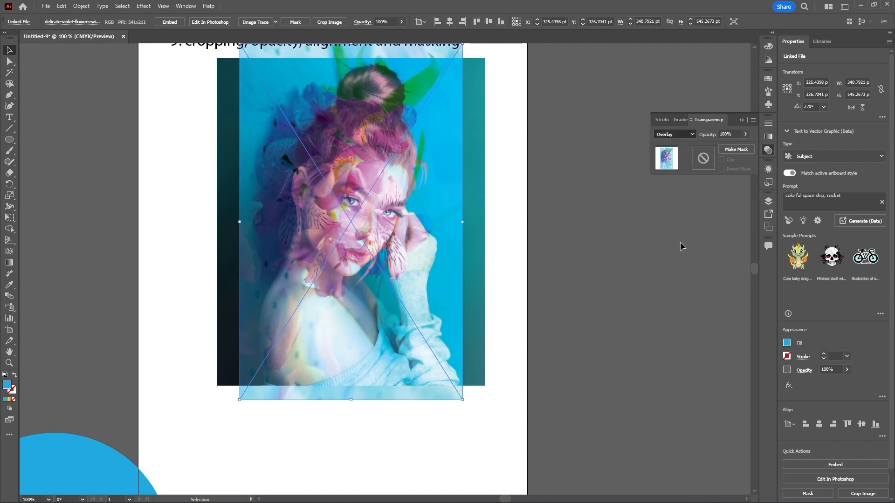
{"action": "left_click", "coordinate": [692, 134]}
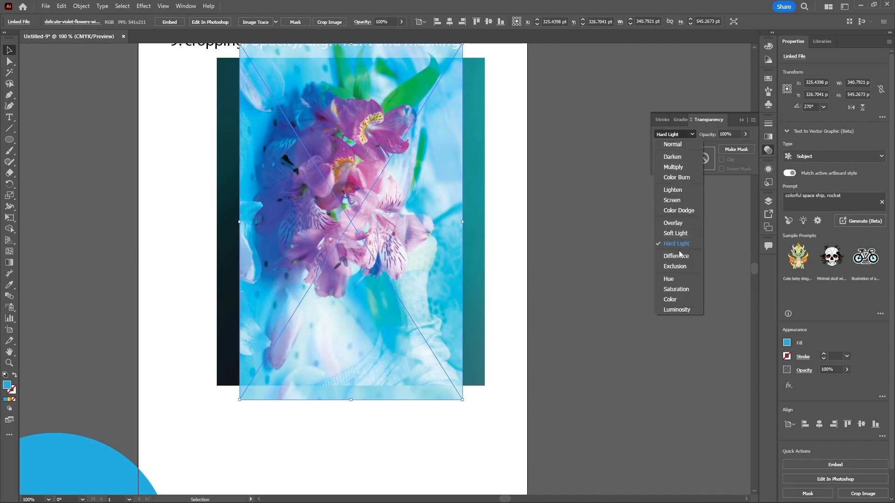
{"action": "left_click", "coordinate": [678, 252]}
{"action": "left_click", "coordinate": [692, 136]}
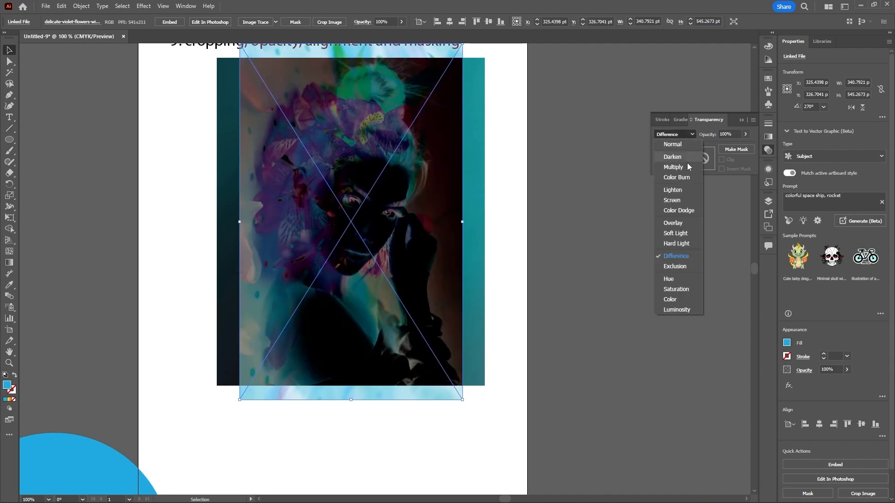
{"action": "left_click", "coordinate": [672, 275]}
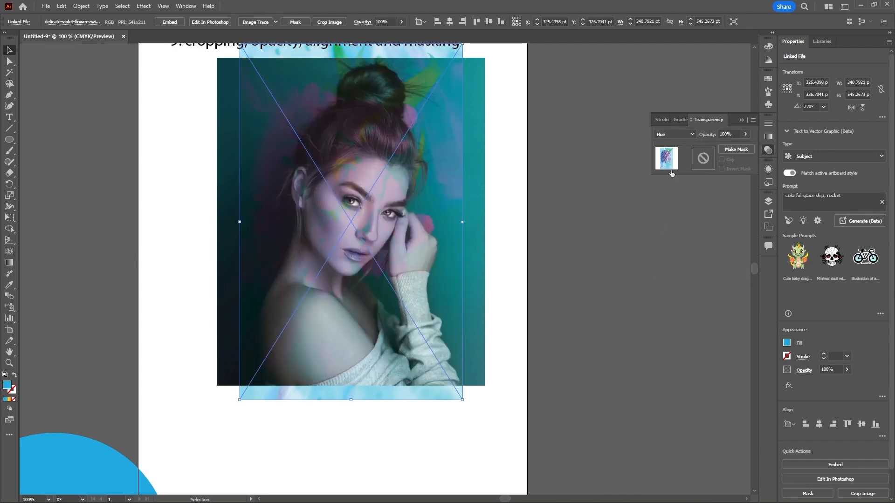
Step: Try the Saturation, Color and Luminosity blend modes on the flowers image
{"action": "left_click", "coordinate": [692, 134]}
{"action": "left_click", "coordinate": [679, 290]}
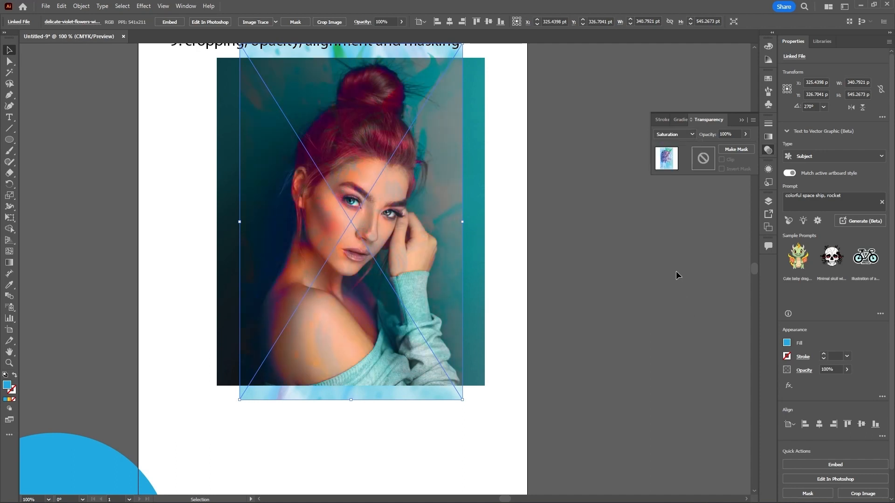
{"action": "left_click", "coordinate": [693, 134]}
{"action": "left_click", "coordinate": [672, 298]}
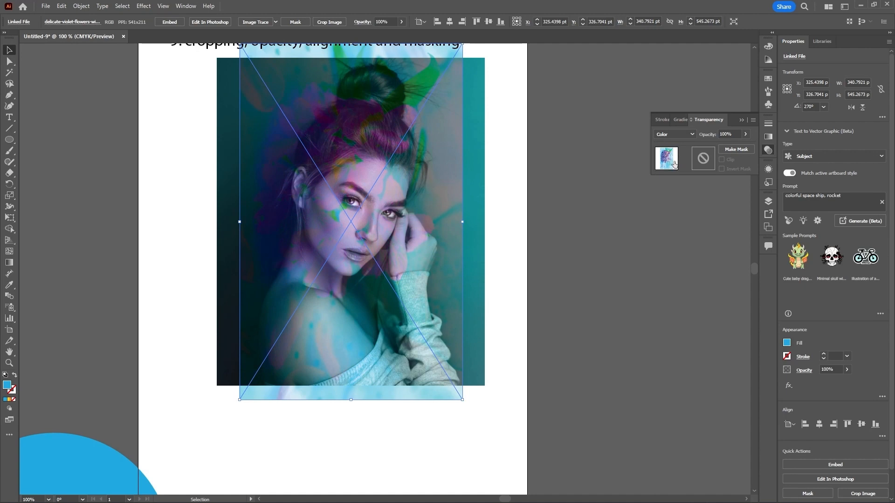
{"action": "left_click", "coordinate": [692, 135]}
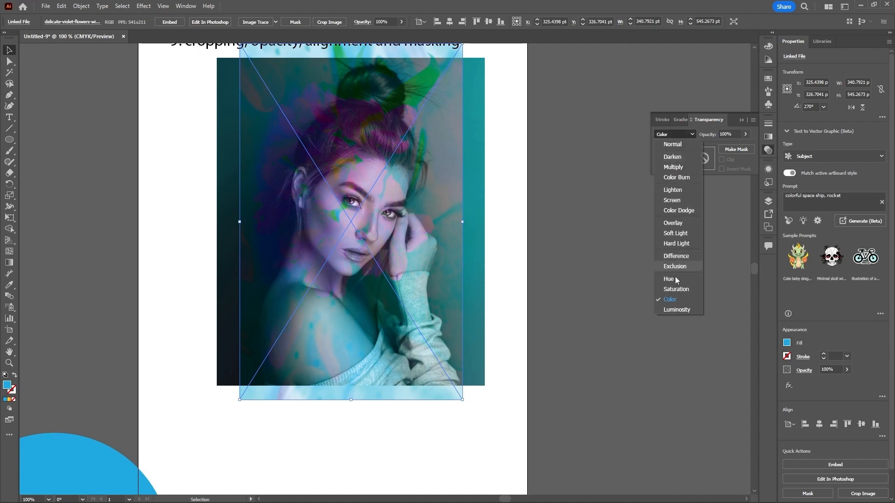
{"action": "left_click", "coordinate": [676, 310]}
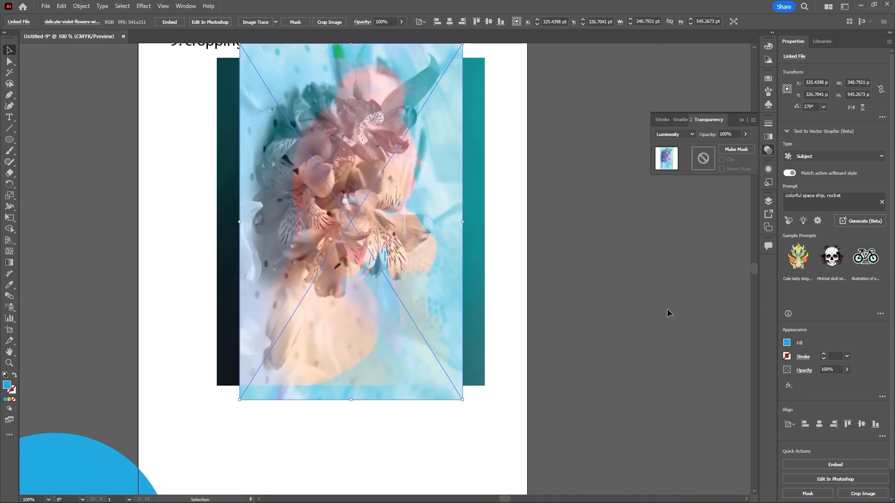
Step: Set the flowers image's blend mode back to Normal
{"action": "left_click", "coordinate": [693, 133]}
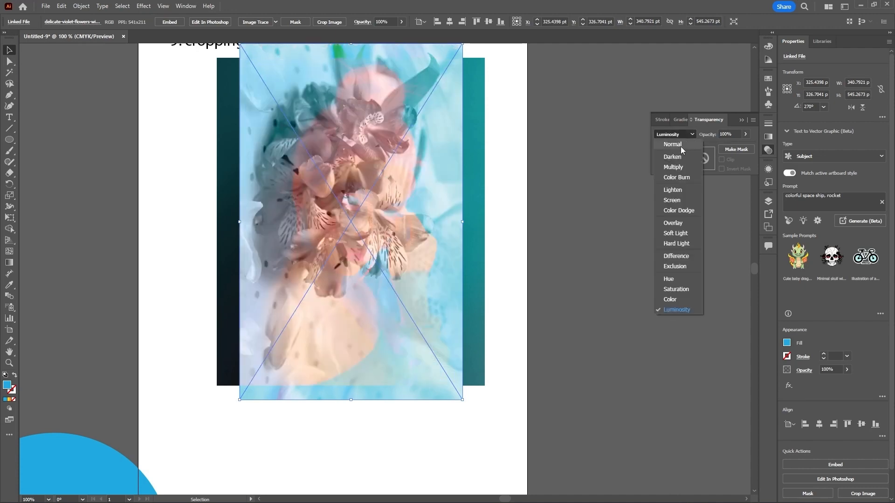
{"action": "left_click", "coordinate": [680, 144]}
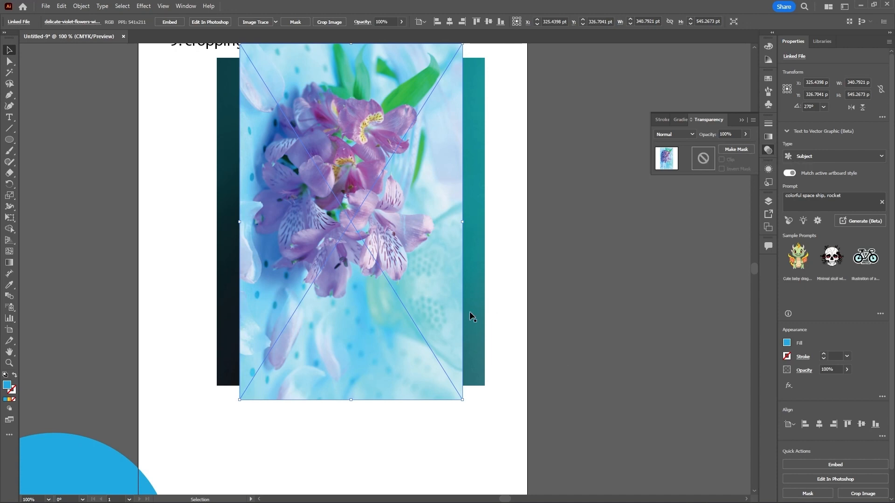
{"action": "left_click", "coordinate": [557, 318]}
{"action": "left_click_drag", "start_coordinate": [449, 314], "coordinate": [521, 408]}
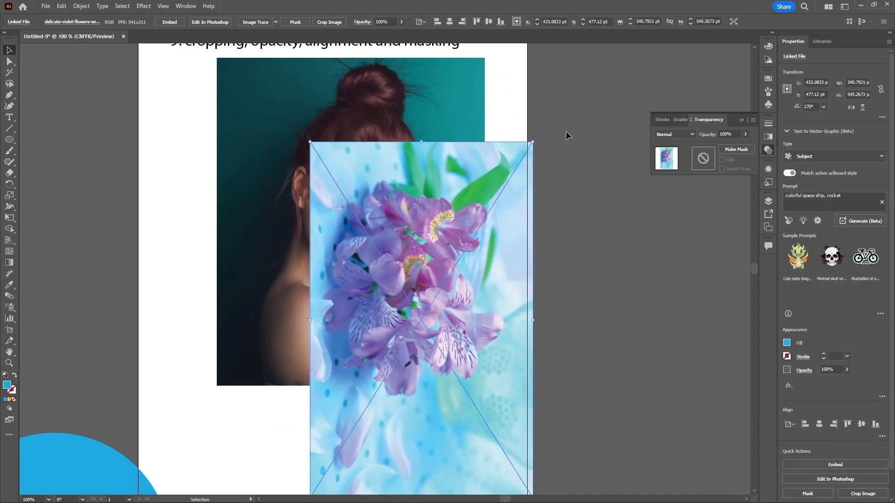
{"action": "left_click_drag", "start_coordinate": [566, 130], "coordinate": [382, 249]}
{"action": "right_click", "coordinate": [438, 178]}
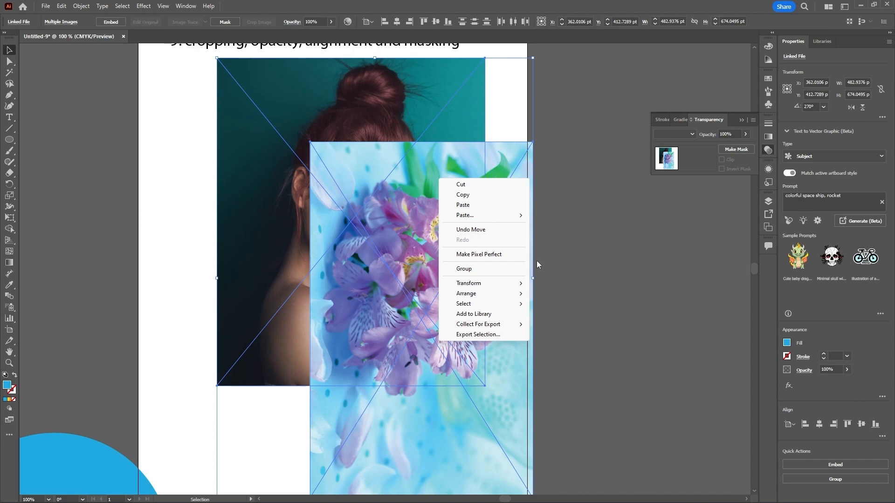
{"action": "left_click", "coordinate": [580, 239]}
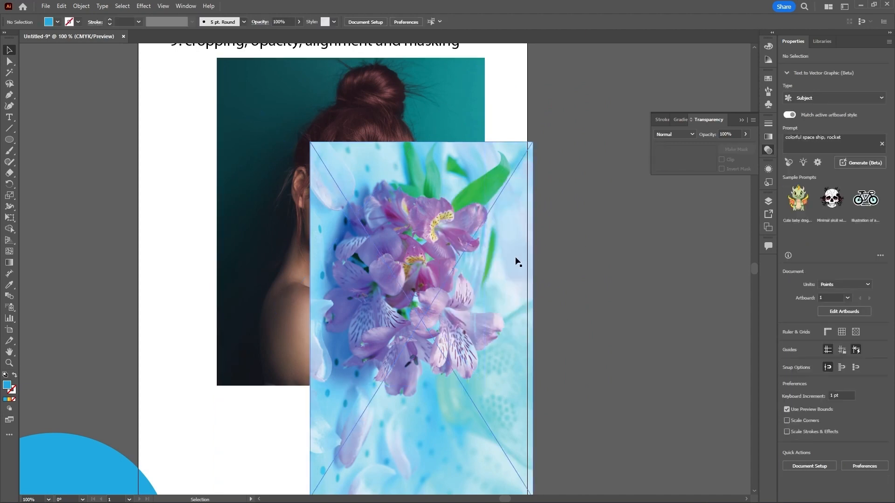
Step: Move the flowers image off the artboard to the right and nudge the woman photo slightly down
{"action": "left_click_drag", "start_coordinate": [511, 266], "coordinate": [703, 306]}
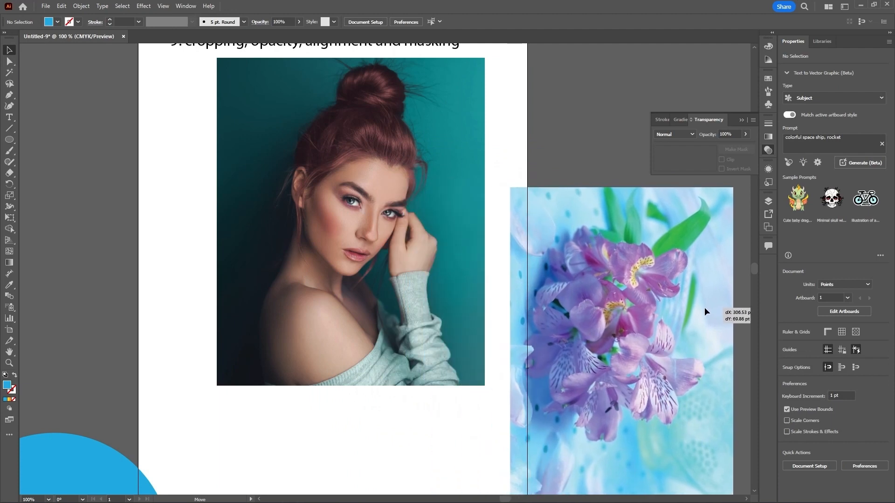
{"action": "scroll", "coordinate": [465, 227], "scroll_direction": "down", "scroll_amount": 1}
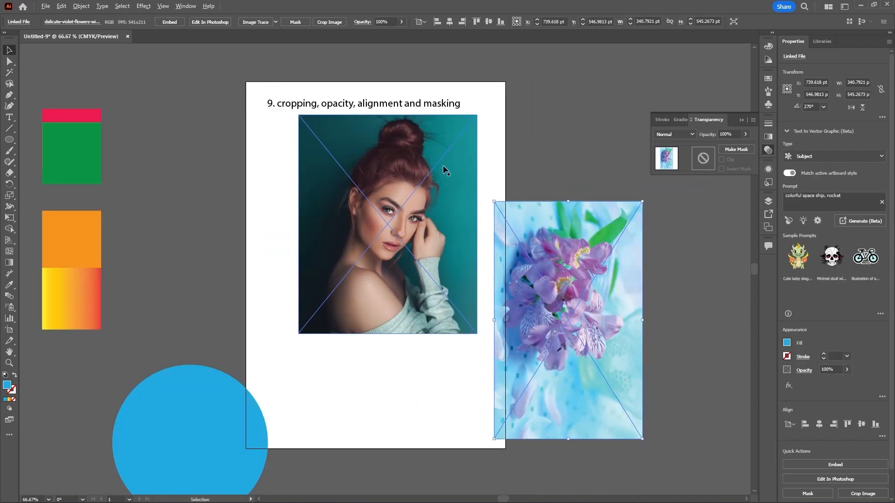
{"action": "scroll", "coordinate": [441, 173], "scroll_direction": "up", "scroll_amount": 1}
{"action": "left_click_drag", "start_coordinate": [431, 251], "coordinate": [416, 278]}
{"action": "left_click_drag", "start_coordinate": [581, 256], "coordinate": [624, 249]}
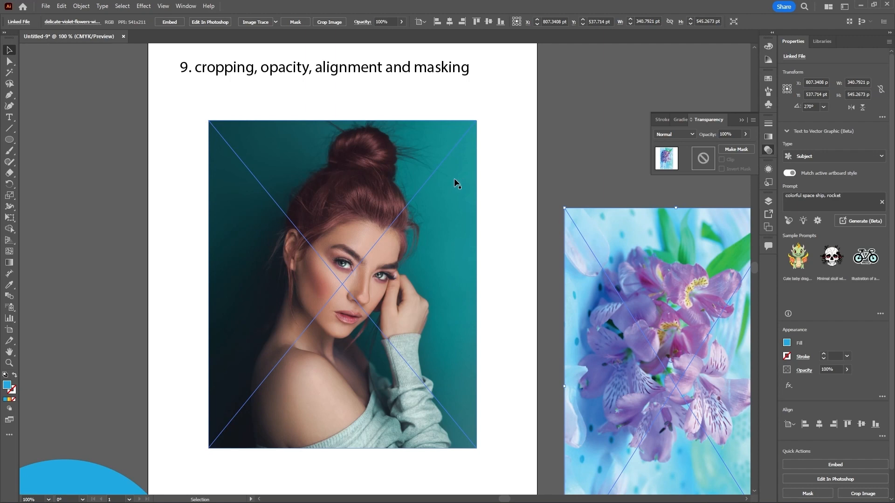
Step: With the Pen tool, no fill and a stroke, trace the woman's outline from her hair bun down her back to the photo's bottom edge
{"action": "left_click", "coordinate": [11, 97]}
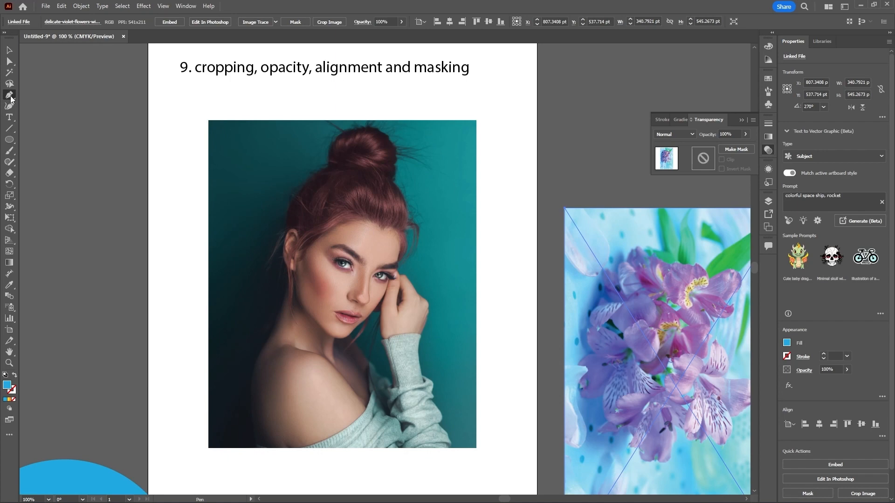
{"action": "left_click", "coordinate": [14, 375]}
{"action": "left_click", "coordinate": [368, 128]}
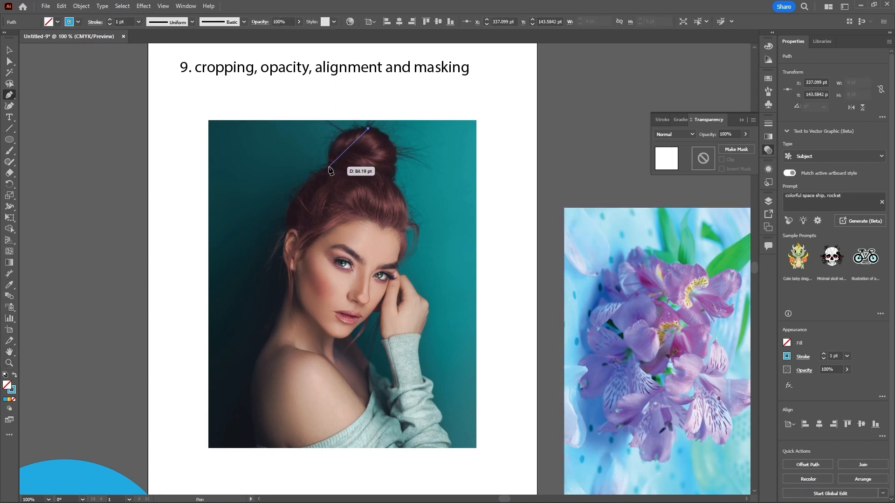
{"action": "left_click_drag", "start_coordinate": [328, 166], "coordinate": [332, 212]}
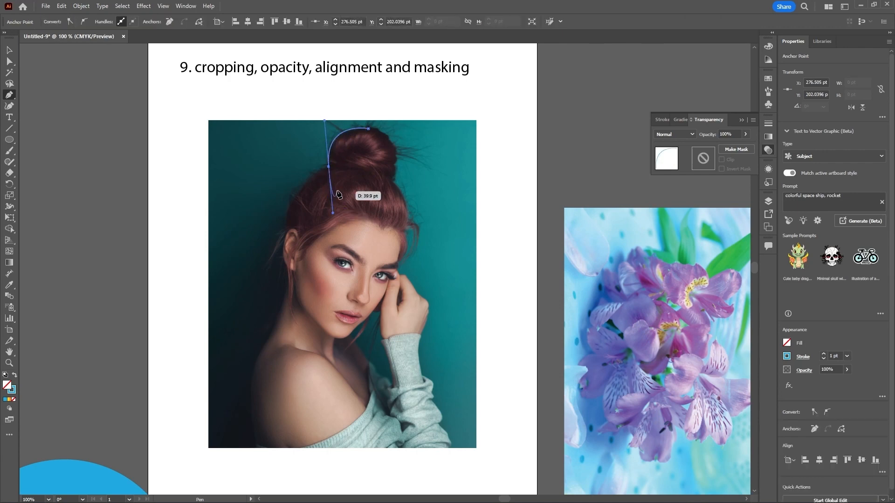
{"action": "left_click", "coordinate": [328, 166]}
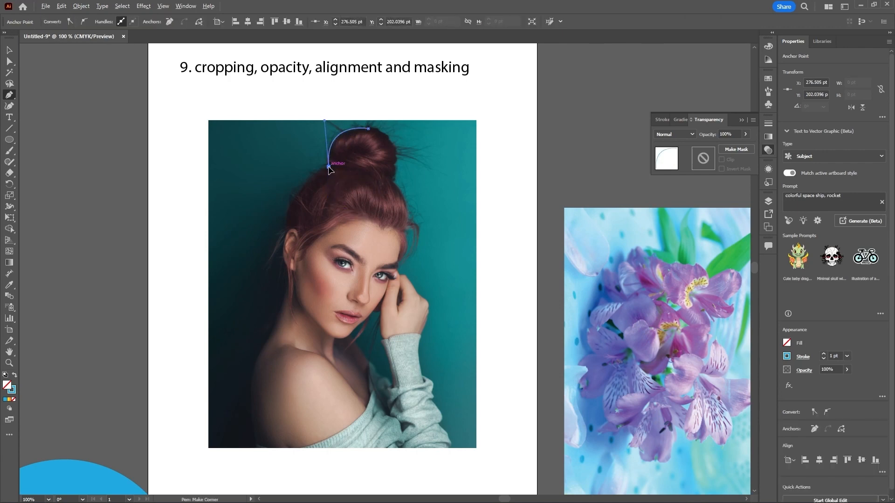
{"action": "left_click_drag", "start_coordinate": [286, 230], "coordinate": [263, 338]}
{"action": "left_click", "coordinate": [286, 231]}
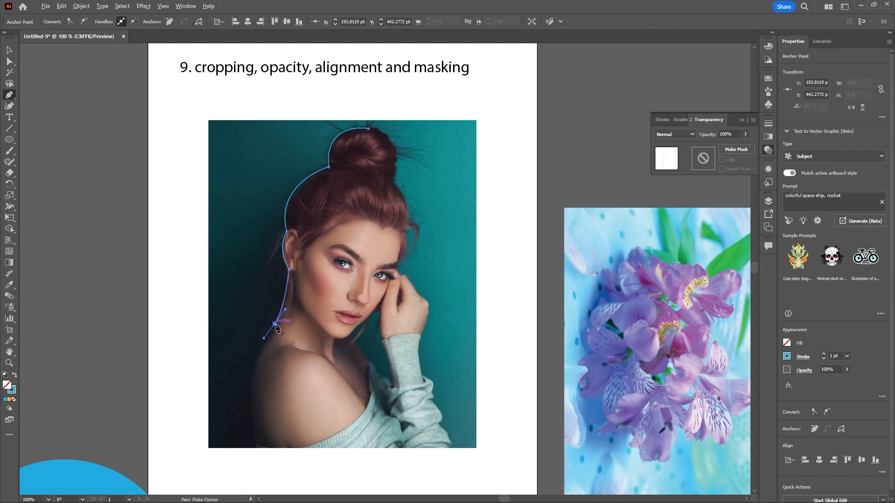
{"action": "left_click", "coordinate": [274, 324]}
{"action": "left_click_drag", "start_coordinate": [252, 390], "coordinate": [257, 413]}
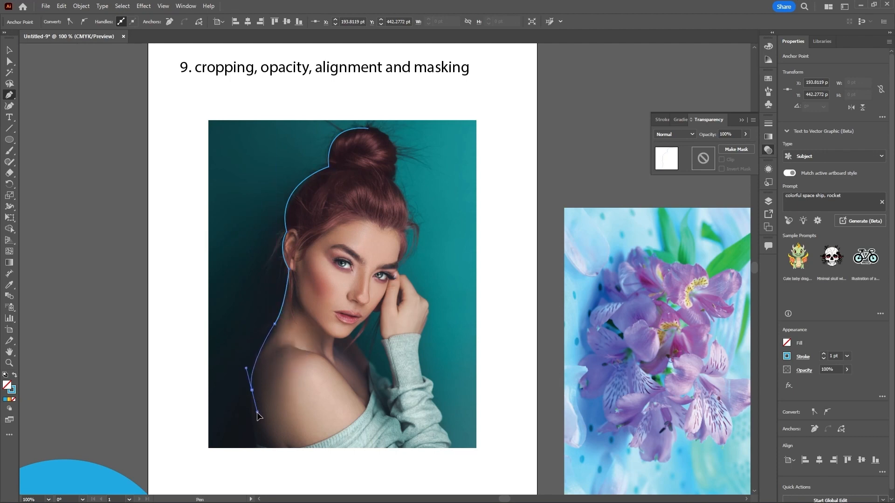
{"action": "left_click", "coordinate": [271, 448]}
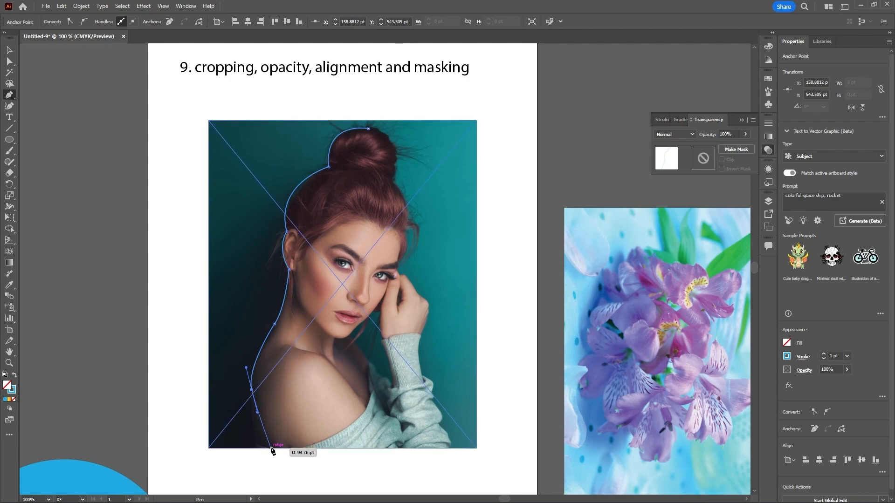
{"action": "left_click", "coordinate": [449, 448]}
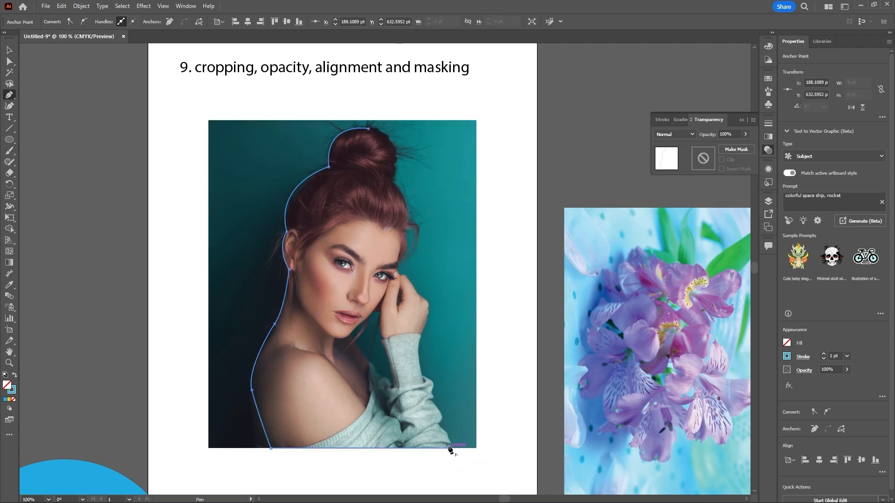
Step: Continue the Pen path along the photo's bottom edge and up the sleeve to the raised hand
{"action": "left_click_drag", "start_coordinate": [438, 426], "coordinate": [424, 415]}
{"action": "left_click", "coordinate": [439, 426]}
{"action": "left_click_drag", "start_coordinate": [431, 400], "coordinate": [407, 370]}
{"action": "left_click", "coordinate": [431, 400]}
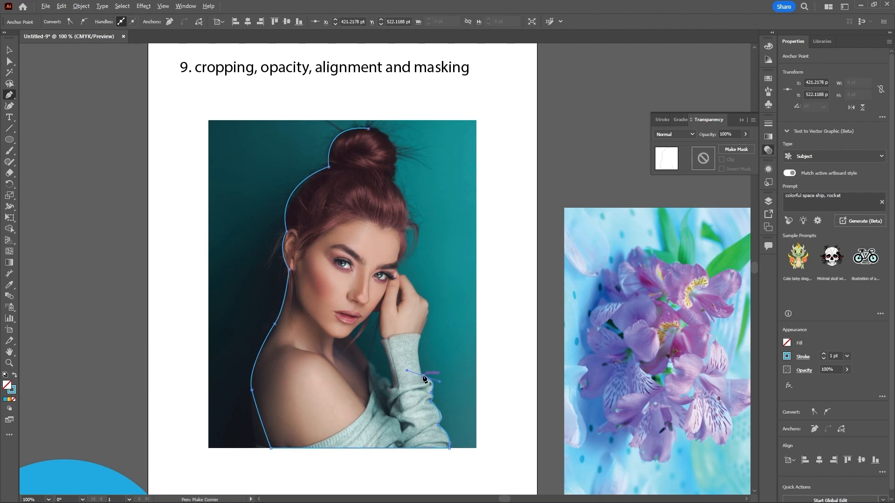
{"action": "left_click", "coordinate": [423, 376]}
{"action": "left_click_drag", "start_coordinate": [421, 336], "coordinate": [430, 315]}
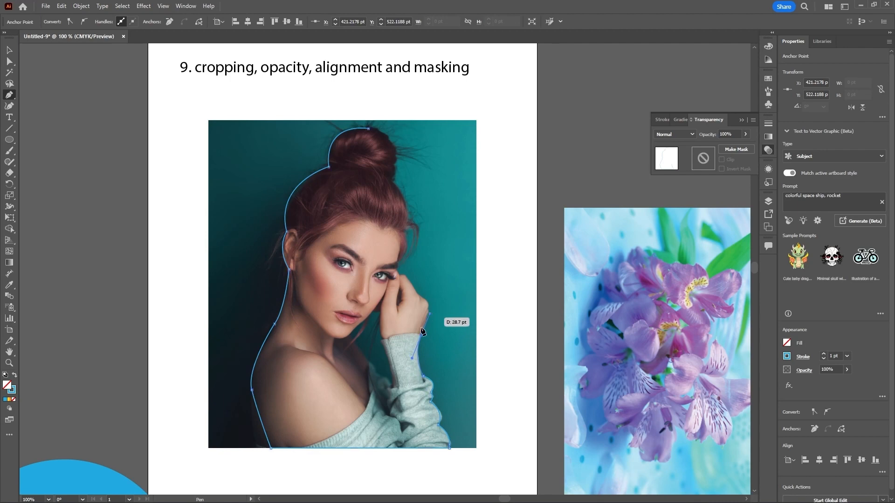
{"action": "left_click", "coordinate": [420, 337]}
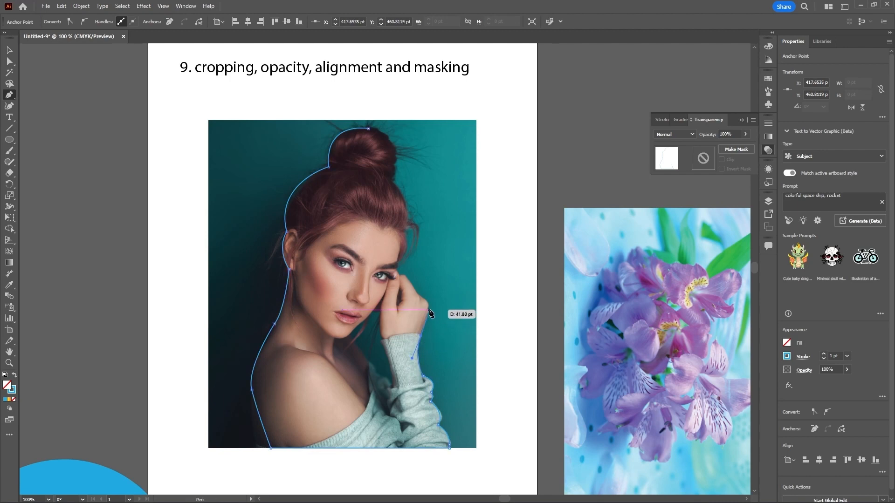
{"action": "left_click", "coordinate": [427, 315]}
Step: Zoom in and trace around the fingers and the side of the forehead up to the hairline
{"action": "scroll", "coordinate": [432, 303], "scroll_direction": "up", "scroll_amount": 2}
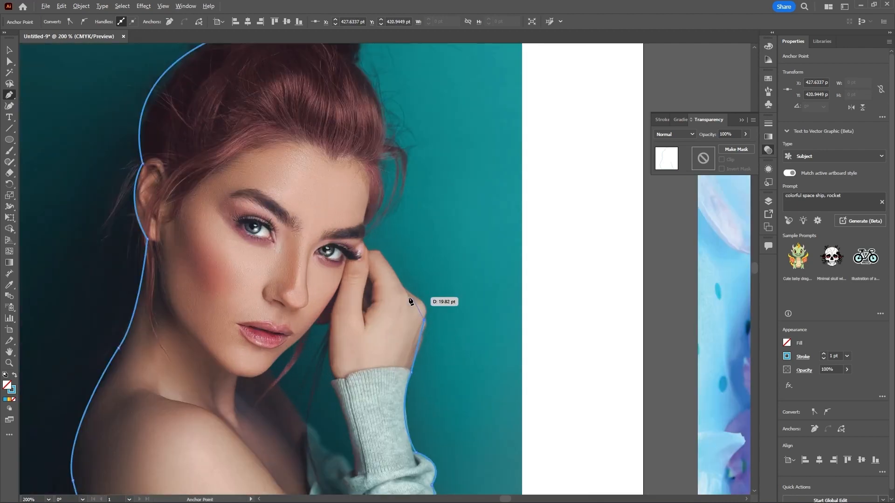
{"action": "left_click", "coordinate": [407, 293]}
{"action": "left_click_drag", "start_coordinate": [368, 271], "coordinate": [370, 272]}
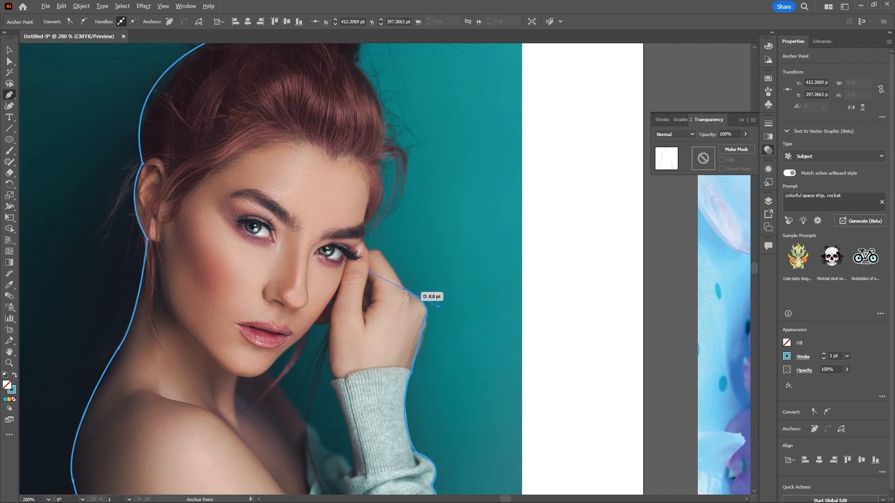
{"action": "left_click", "coordinate": [405, 291]}
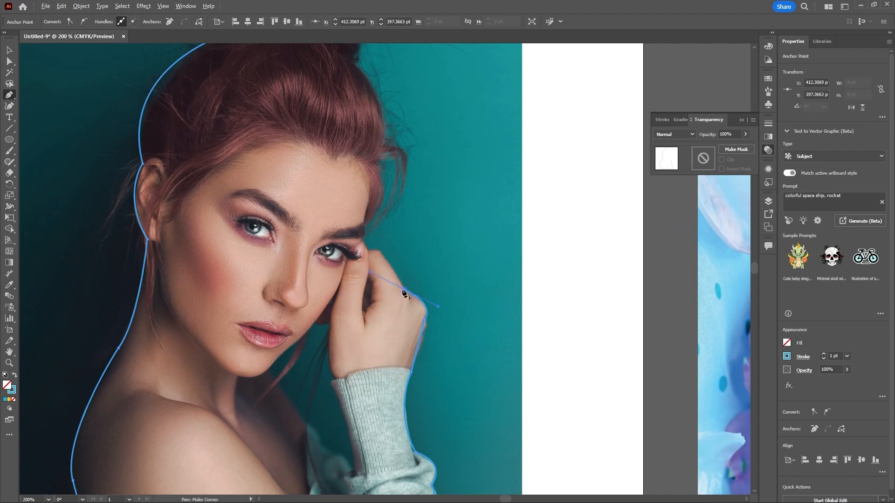
{"action": "left_click", "coordinate": [386, 263]}
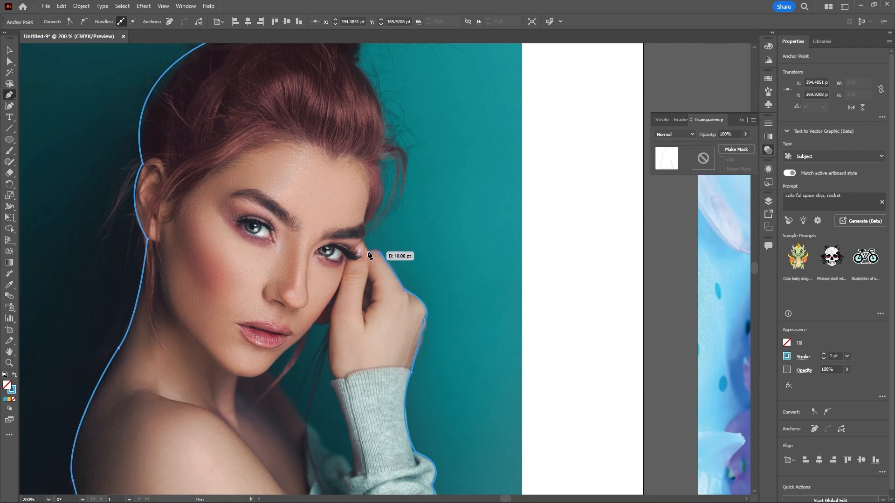
{"action": "left_click_drag", "start_coordinate": [368, 253], "coordinate": [365, 228]}
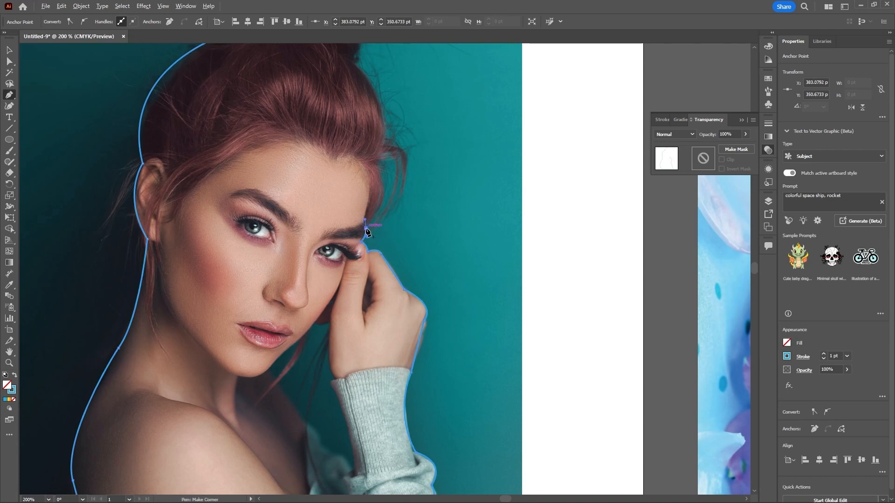
{"action": "left_click_drag", "start_coordinate": [376, 162], "coordinate": [364, 142]}
{"action": "left_click", "coordinate": [376, 162]}
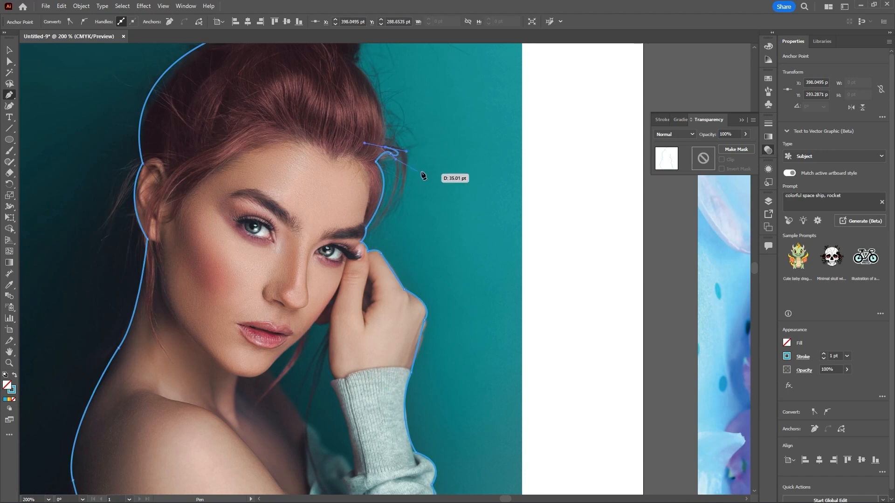
Step: Continue tracing up the side of the hair to the base of the bun
{"action": "scroll", "coordinate": [410, 159], "scroll_direction": "up", "scroll_amount": 1}
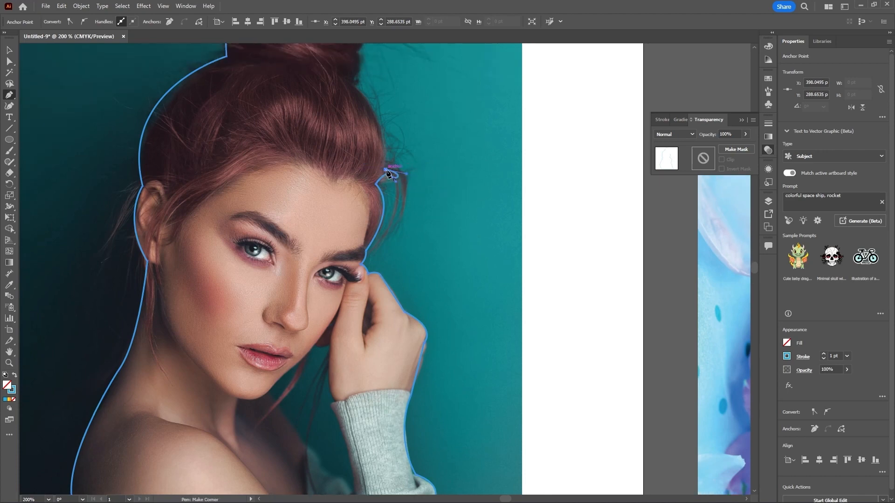
{"action": "left_click", "coordinate": [387, 173]}
{"action": "scroll", "coordinate": [409, 196], "scroll_direction": "up", "scroll_amount": 2}
{"action": "left_click_drag", "start_coordinate": [355, 133], "coordinate": [321, 108]}
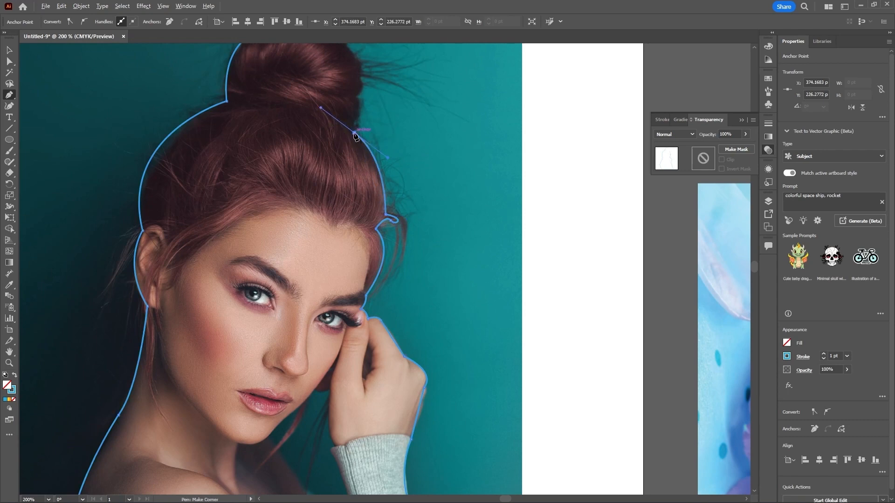
{"action": "left_click", "coordinate": [355, 134]}
{"action": "left_click_drag", "start_coordinate": [355, 97], "coordinate": [344, 84]}
{"action": "scroll", "coordinate": [435, 259], "scroll_direction": "up", "scroll_amount": 4}
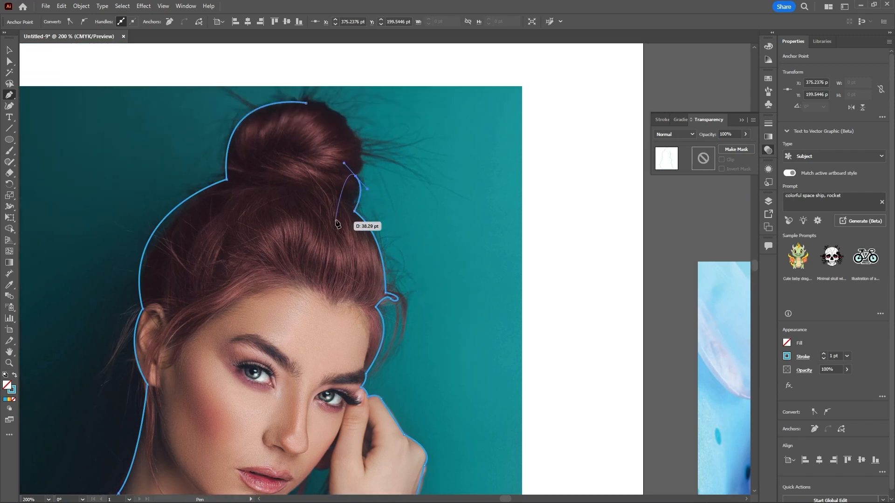
{"action": "left_click", "coordinate": [356, 176]}
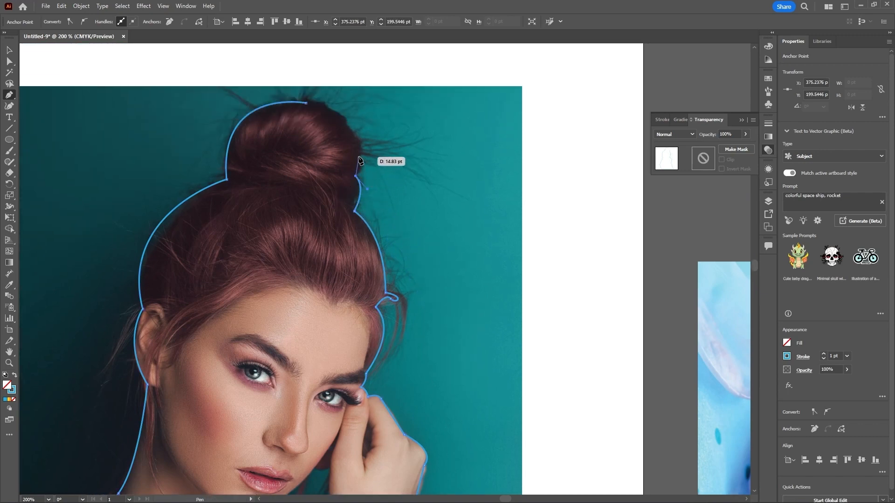
{"action": "left_click", "coordinate": [360, 160]}
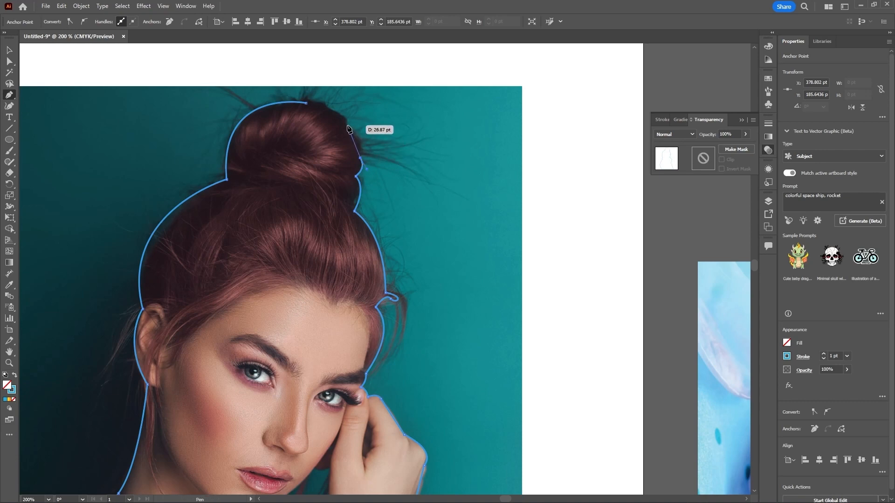
Step: Trace over the top of the bun, undoing one misplaced point, and close the path at its starting anchor
{"action": "left_click_drag", "start_coordinate": [347, 125], "coordinate": [329, 115]}
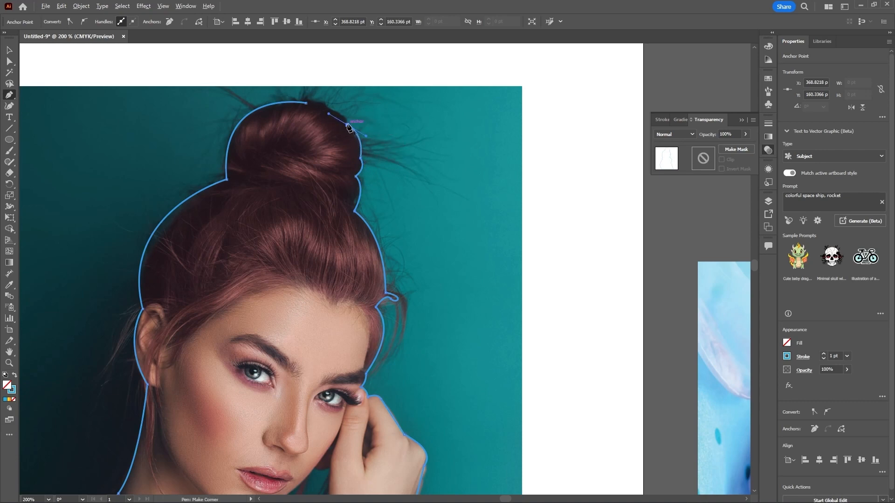
{"action": "left_click_drag", "start_coordinate": [327, 108], "coordinate": [308, 109]}
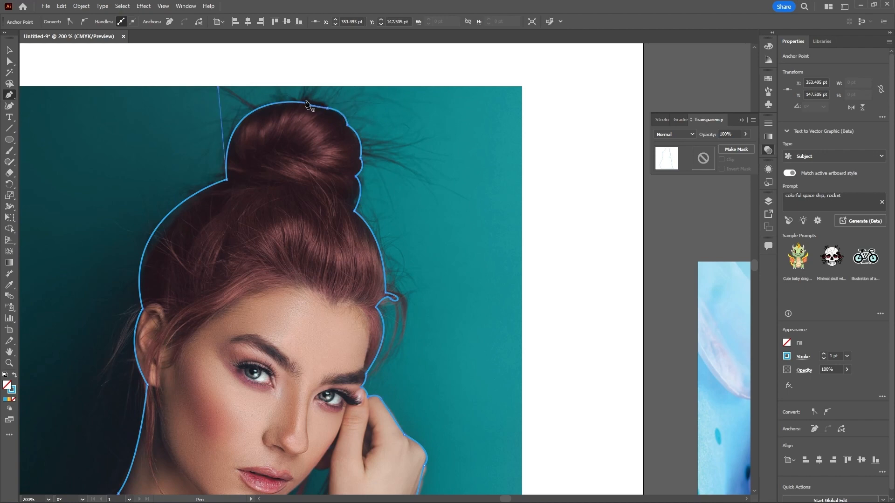
{"action": "left_click", "coordinate": [306, 103]}
{"action": "key", "text": "ctrl+z"}
{"action": "left_click", "coordinate": [327, 108], "text": "alt"}
{"action": "left_click", "coordinate": [306, 103]}
{"action": "left_click_drag", "start_coordinate": [305, 103], "coordinate": [285, 104]}
{"action": "scroll", "coordinate": [368, 173], "scroll_direction": "down", "scroll_amount": 2}
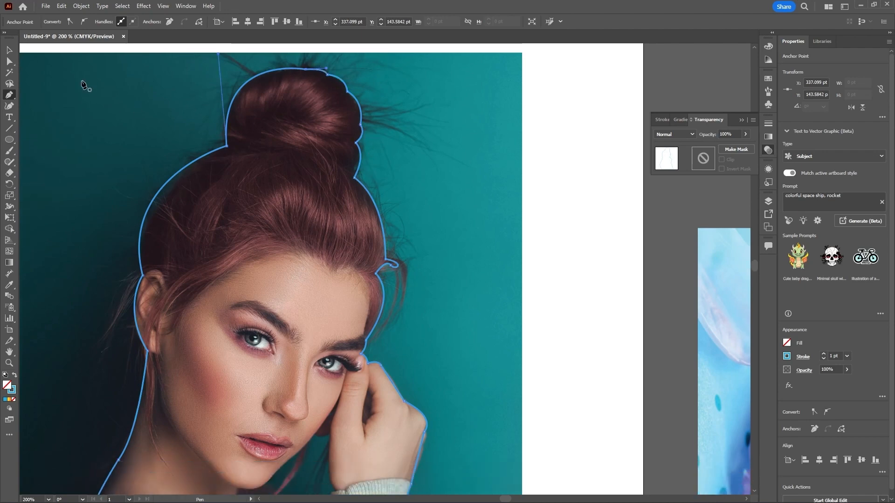
Step: Select the traced outline together with the woman photo and make a clipping mask from them
{"action": "left_click", "coordinate": [9, 50]}
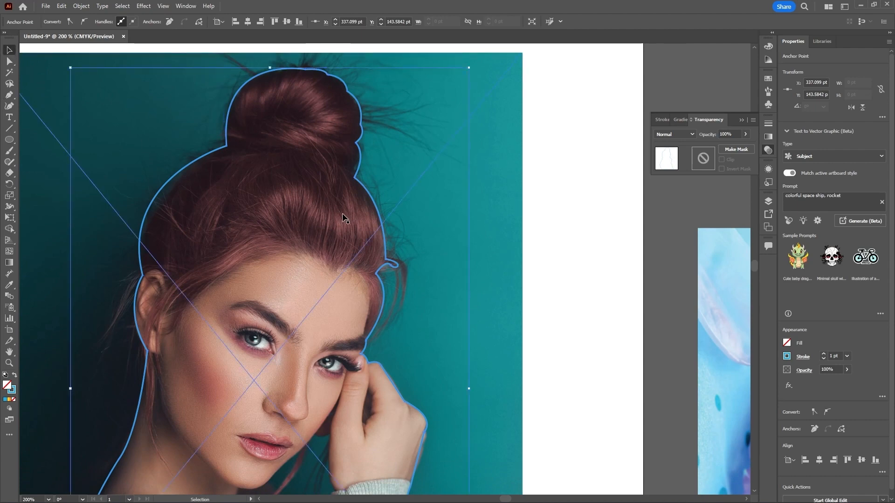
{"action": "scroll", "coordinate": [343, 214], "scroll_direction": "down", "scroll_amount": 2}
{"action": "left_click", "coordinate": [464, 188]}
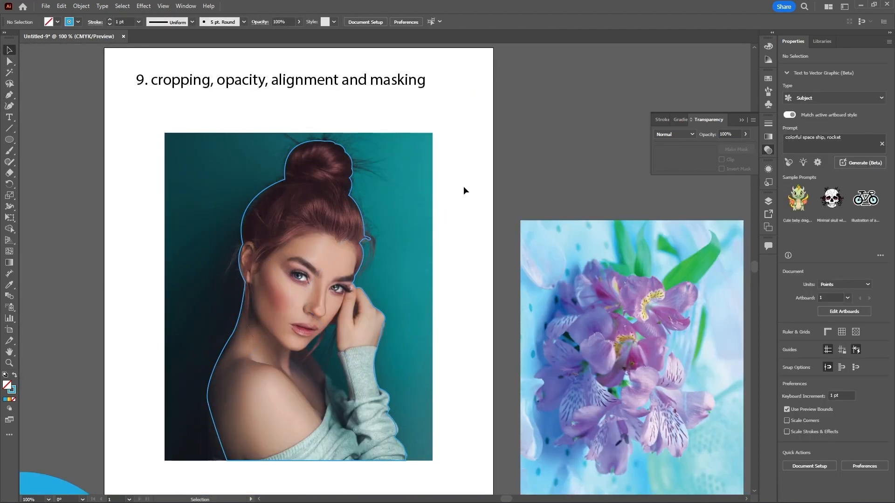
{"action": "left_click_drag", "start_coordinate": [328, 228], "coordinate": [323, 231]}
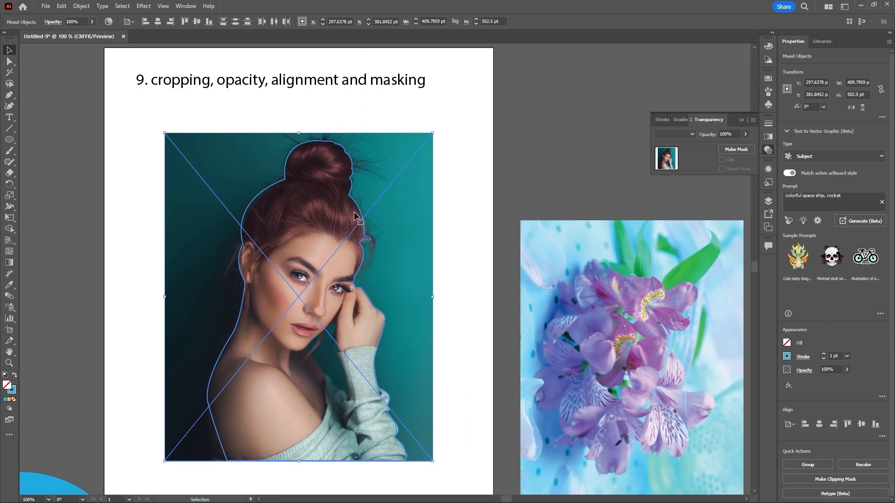
{"action": "left_click", "coordinate": [488, 194]}
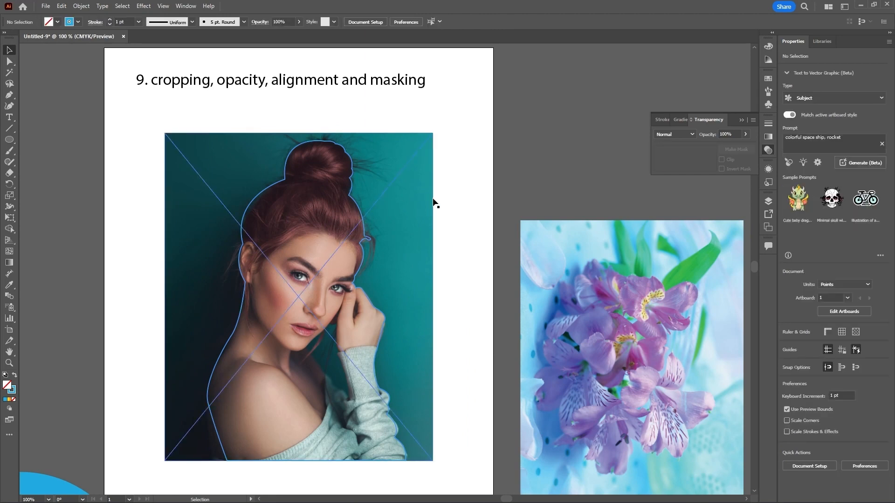
{"action": "left_click_drag", "start_coordinate": [465, 181], "coordinate": [345, 258]}
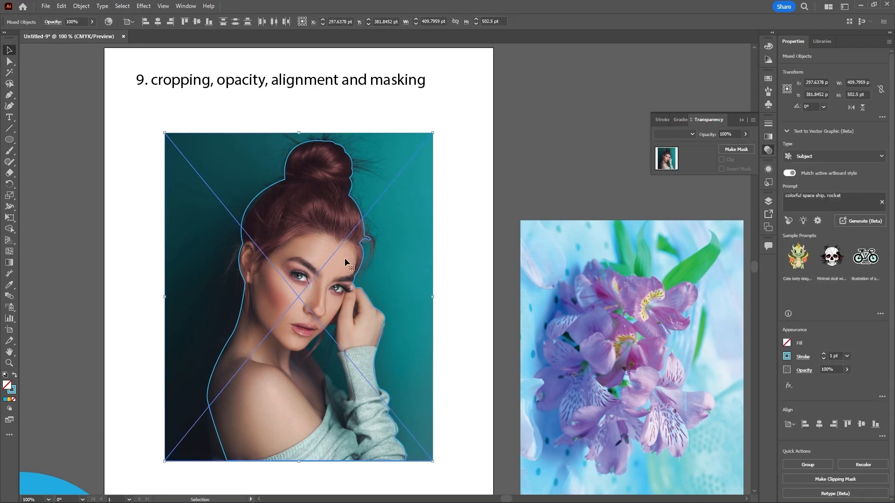
{"action": "right_click", "coordinate": [357, 246]}
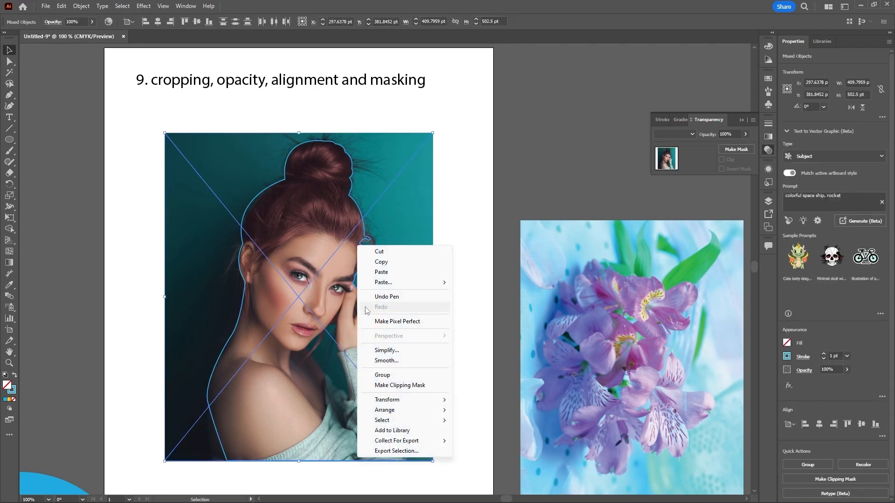
{"action": "left_click", "coordinate": [393, 387]}
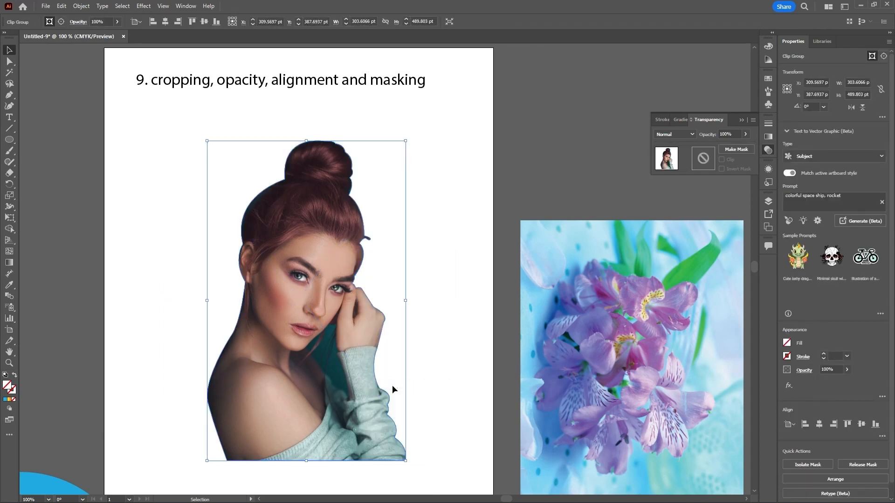
Step: Undo the clipping mask and apply Make Clipping Mask again to the still-selected outline and photo
{"action": "left_click", "coordinate": [457, 302]}
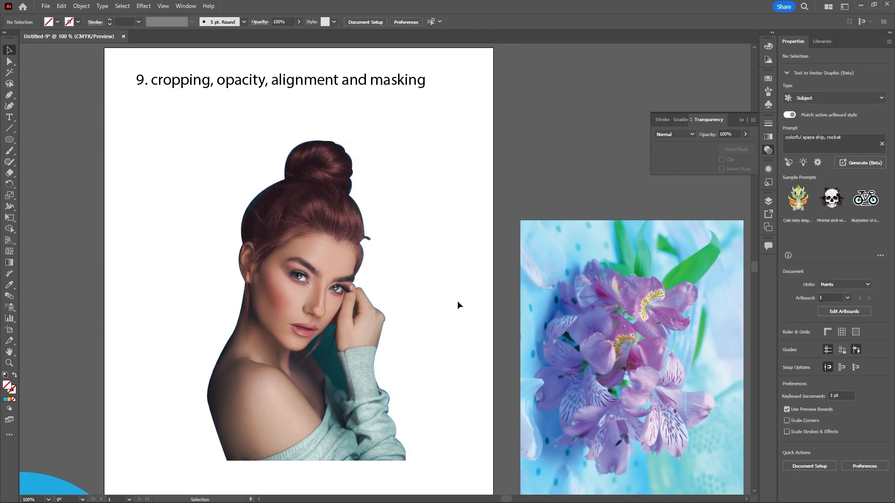
{"action": "scroll", "coordinate": [443, 224], "scroll_direction": "down", "scroll_amount": 1}
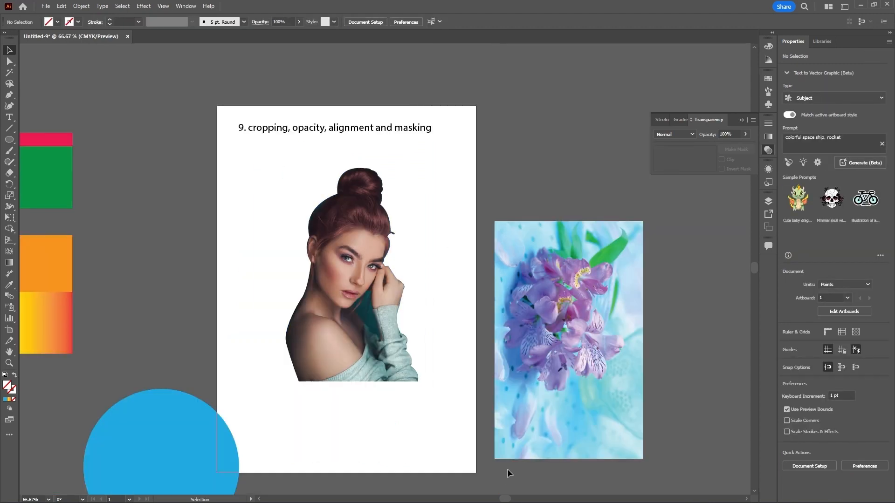
{"action": "key", "text": "alt"}
{"action": "key", "text": "ctrl+z"}
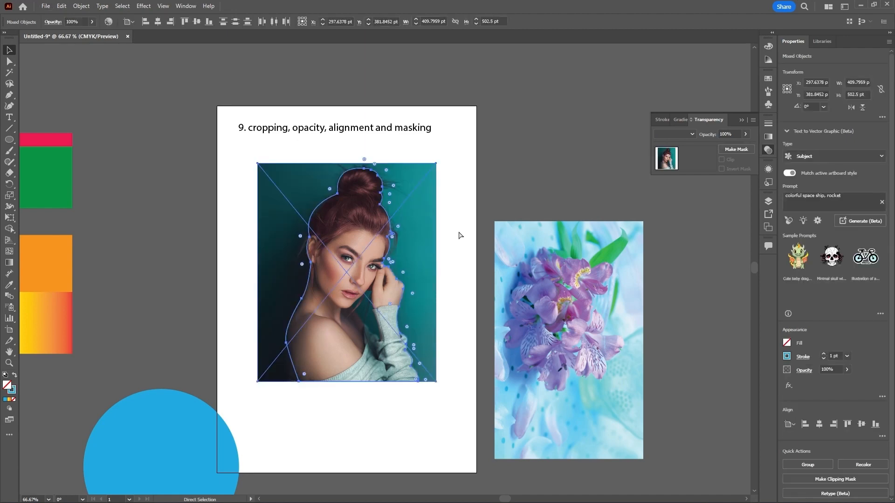
{"action": "scroll", "coordinate": [359, 271], "scroll_direction": "up", "scroll_amount": 1}
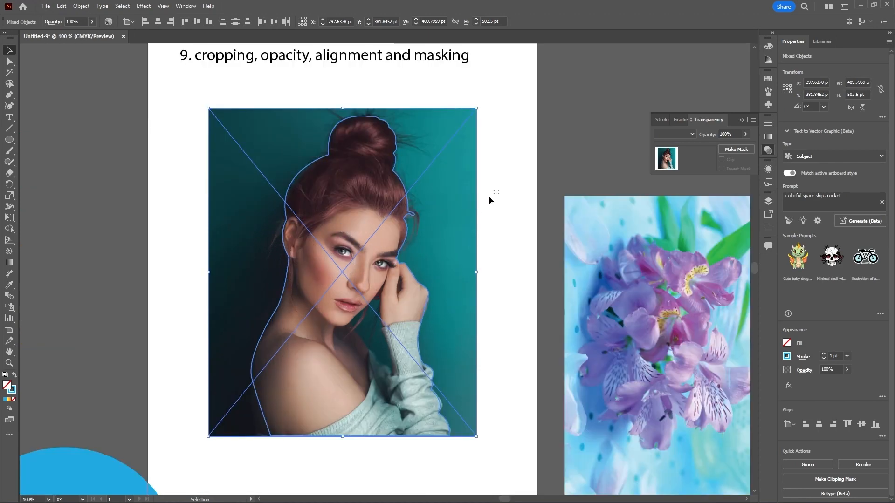
{"action": "right_click", "coordinate": [376, 234]}
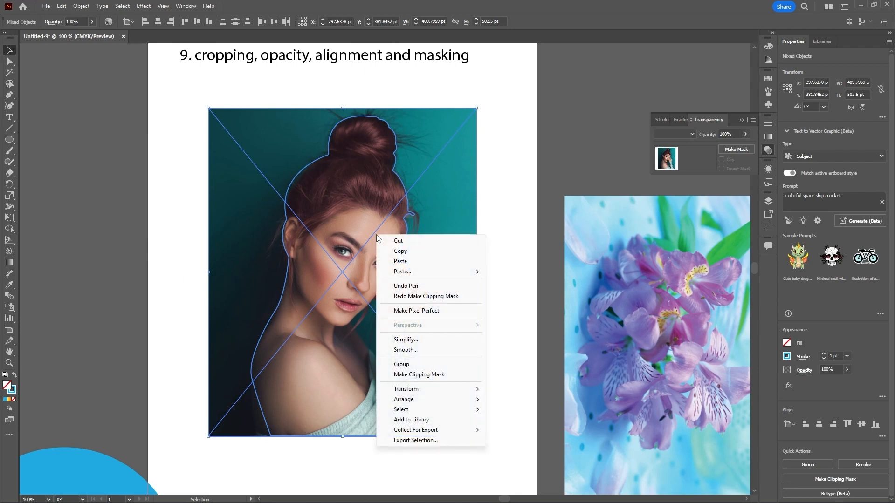
{"action": "left_click", "coordinate": [401, 375]}
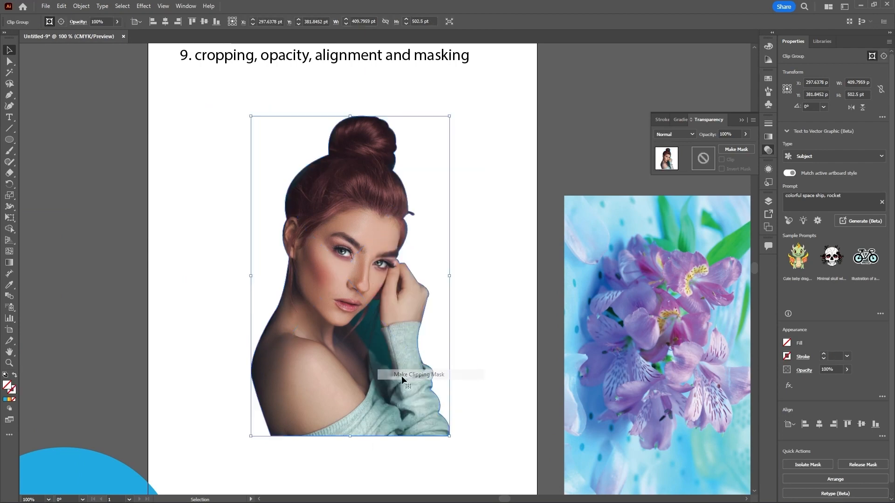
Step: Rearrange the pasteboard objects by moving the flower photo, the blue circle and the coloured rectangles closer to the artboard
{"action": "scroll", "coordinate": [352, 239], "scroll_direction": "down", "scroll_amount": 1}
{"action": "left_click", "coordinate": [441, 373]}
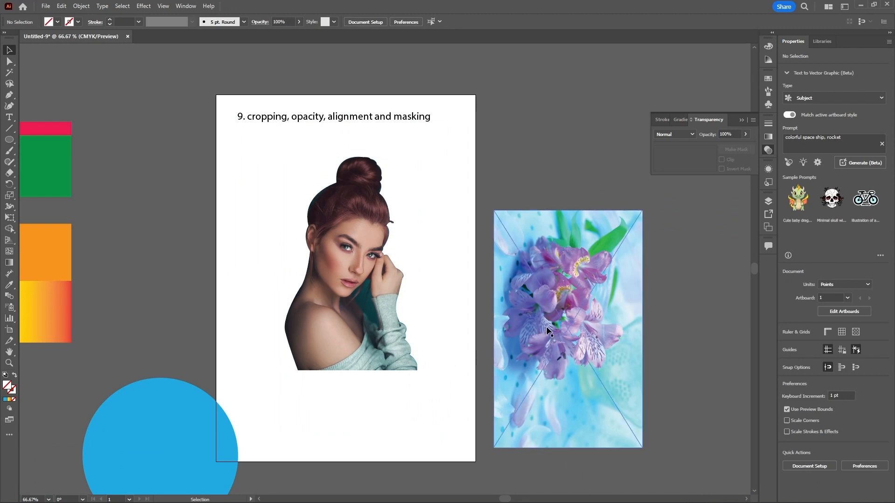
{"action": "left_click_drag", "start_coordinate": [546, 326], "coordinate": [535, 260]}
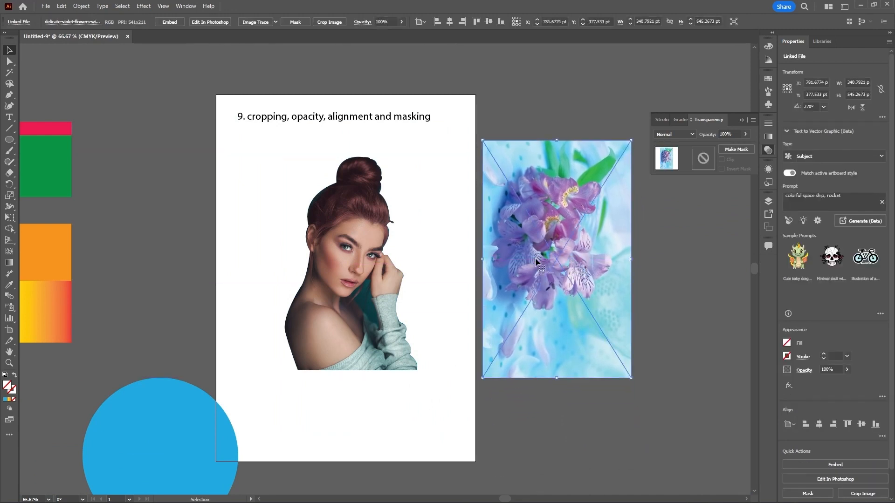
{"action": "left_click_drag", "start_coordinate": [174, 397], "coordinate": [194, 319]}
{"action": "left_click_drag", "start_coordinate": [74, 259], "coordinate": [147, 288]}
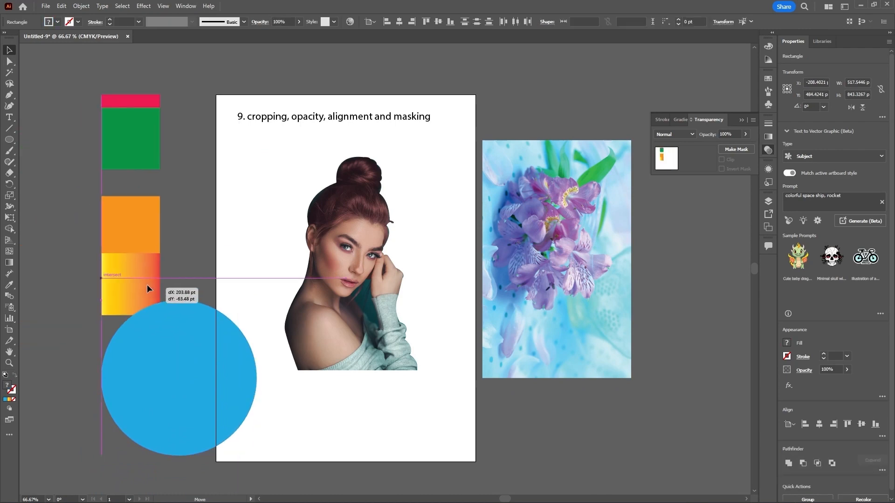